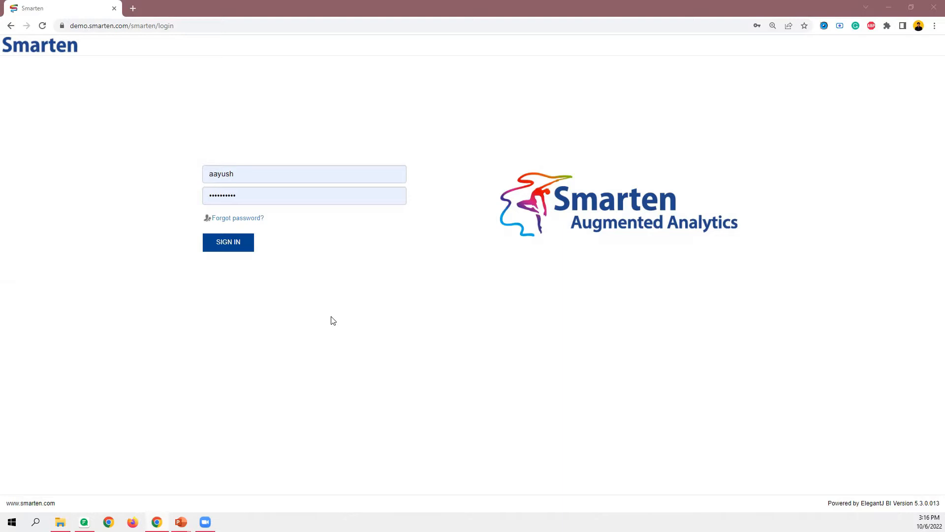
# Sign in to the analytics portal with the prefilled credentials and show the browser full screen
pyautogui.click(255, 182)
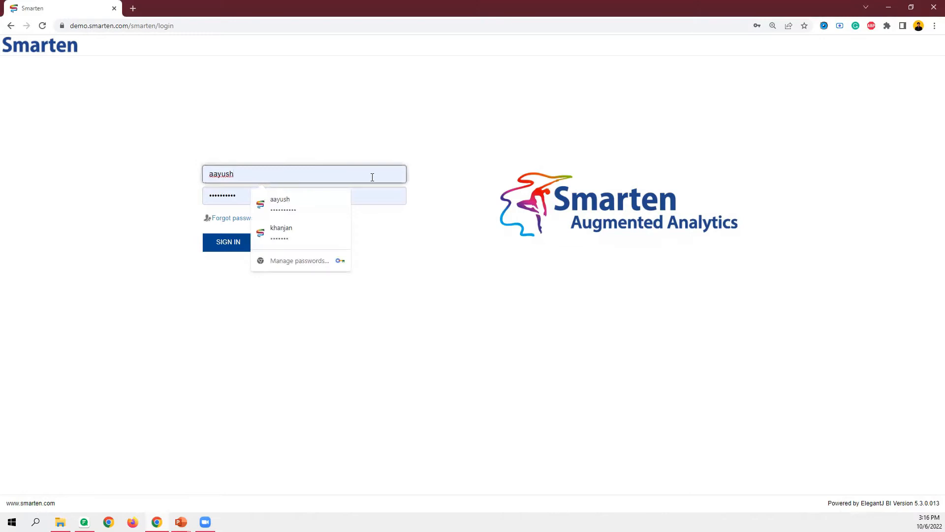
pyautogui.click(409, 202)
pyautogui.click(236, 248)
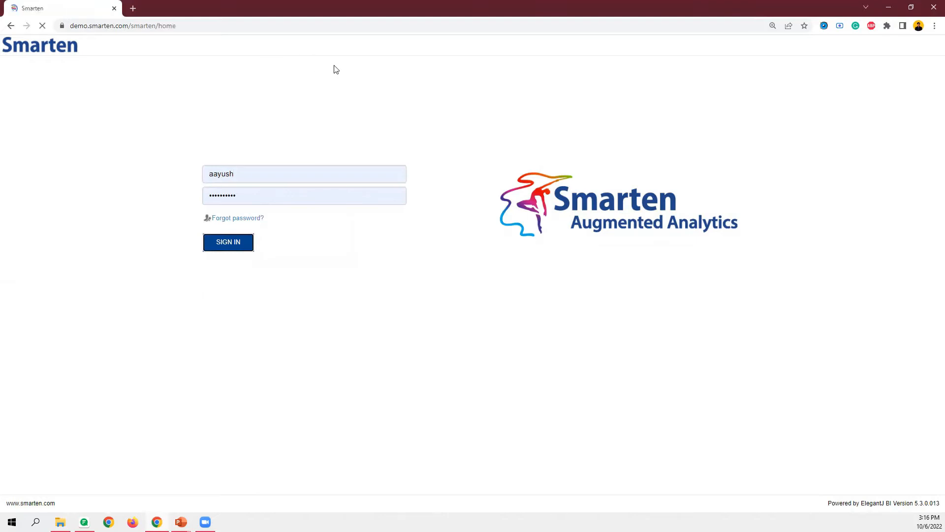
pyautogui.press('F11')
# Expand the recently used items and open the CreditCard_Approval_DSet dataset
pyautogui.click(231, 42)
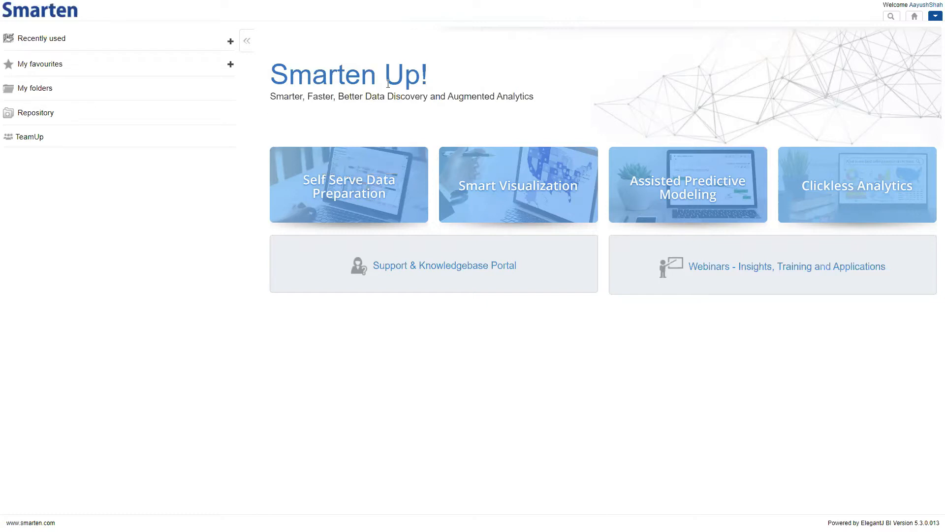
pyautogui.click(229, 44)
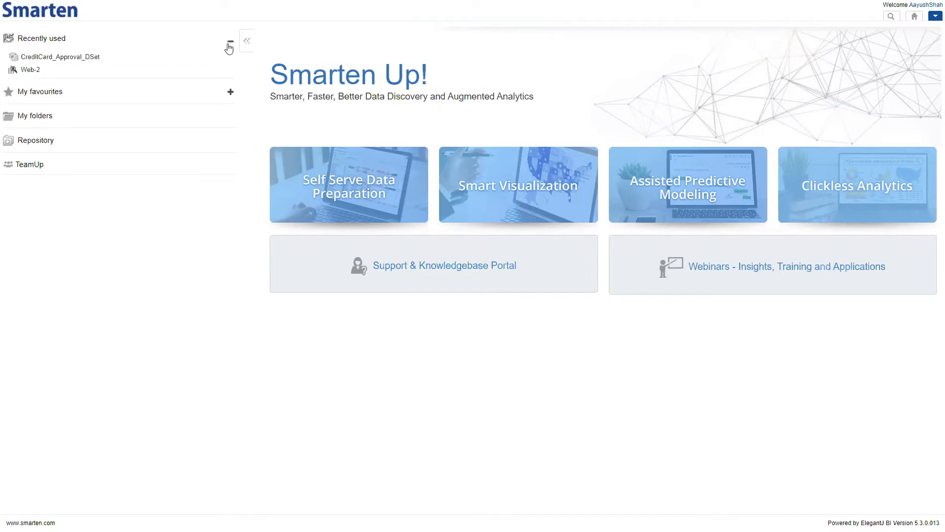
pyautogui.click(74, 59)
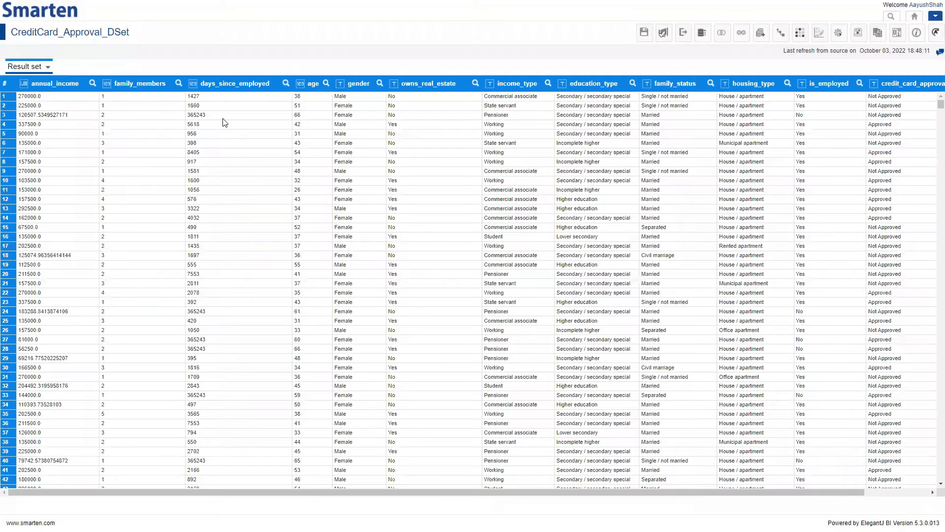
# Examine the dataset's columns from annual_income across to is_employed and credit_card_approval_status
pyautogui.hotkey('ctrl', '+')
pyautogui.hotkey('ctrl', '+')
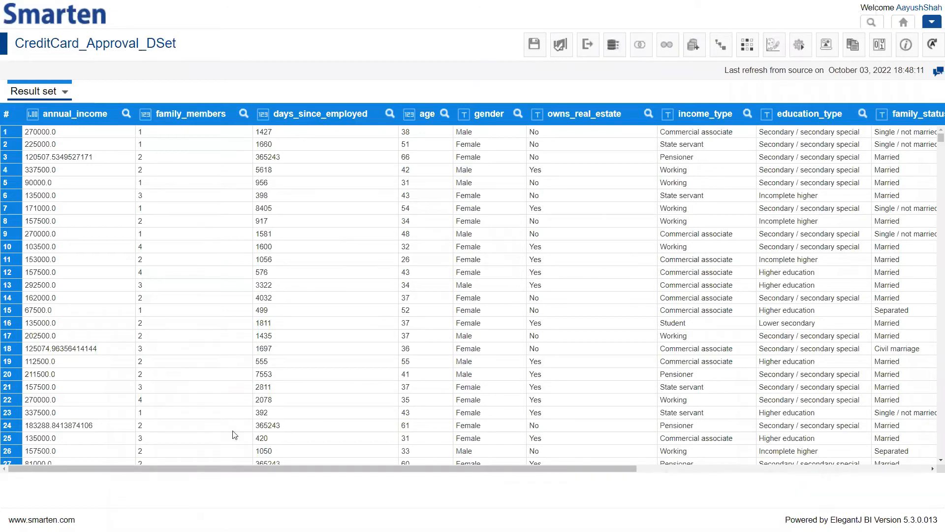
pyautogui.hotkey('ctrl', '+')
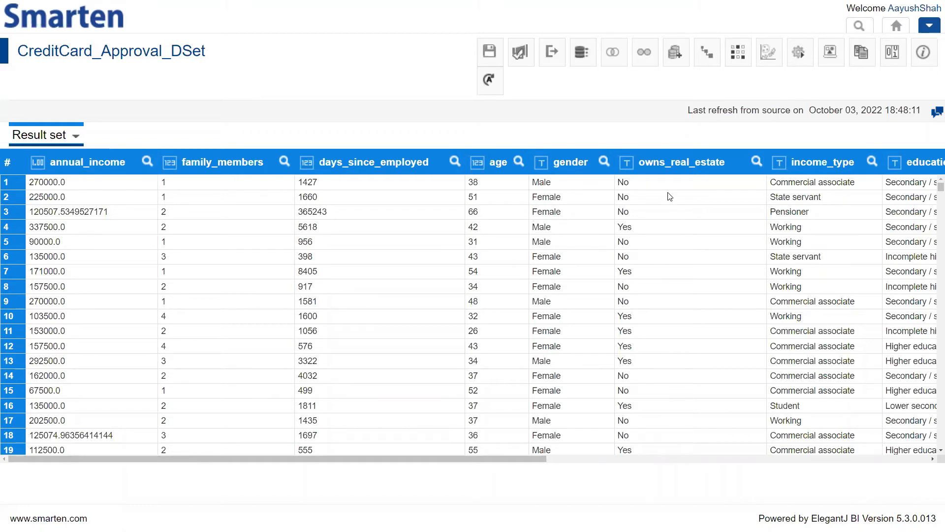
pyautogui.hscroll(10, 669, 197)
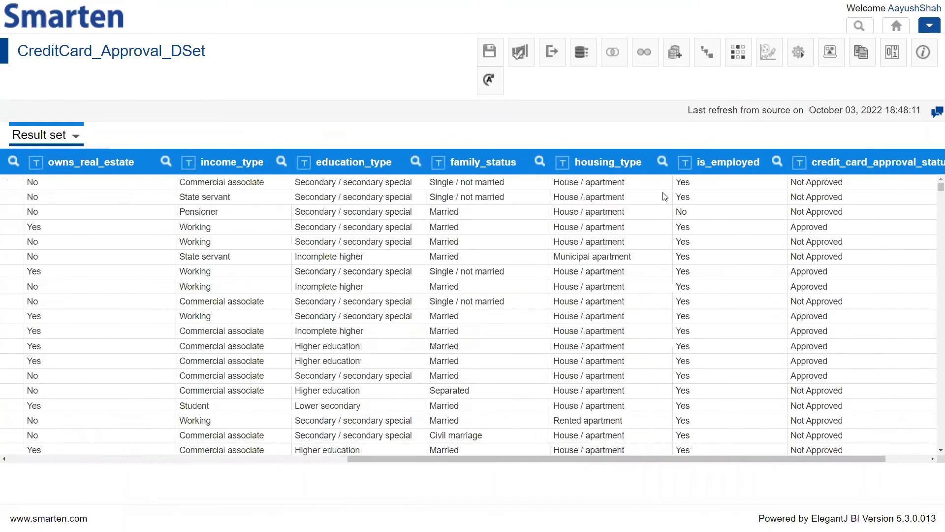
pyautogui.hscroll(2, 665, 196)
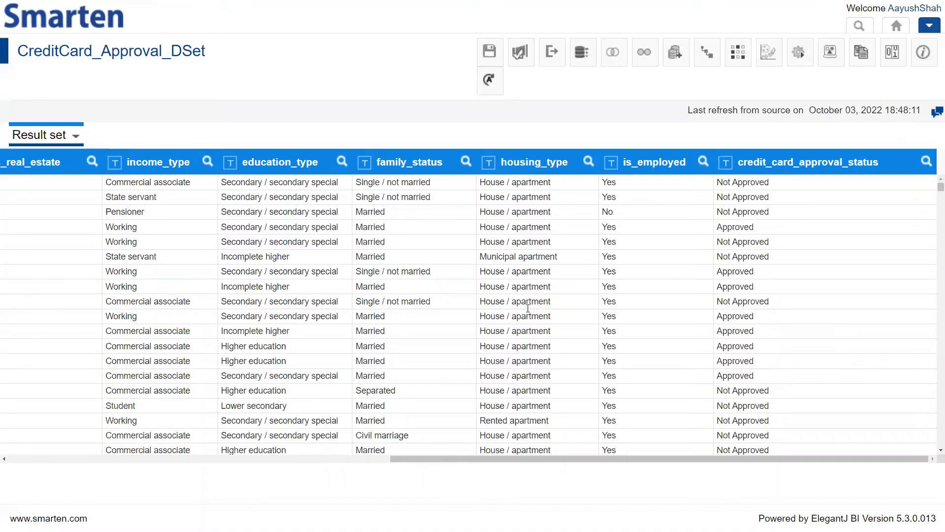
pyautogui.moveTo(471, 458); pyautogui.dragTo(446, 450)
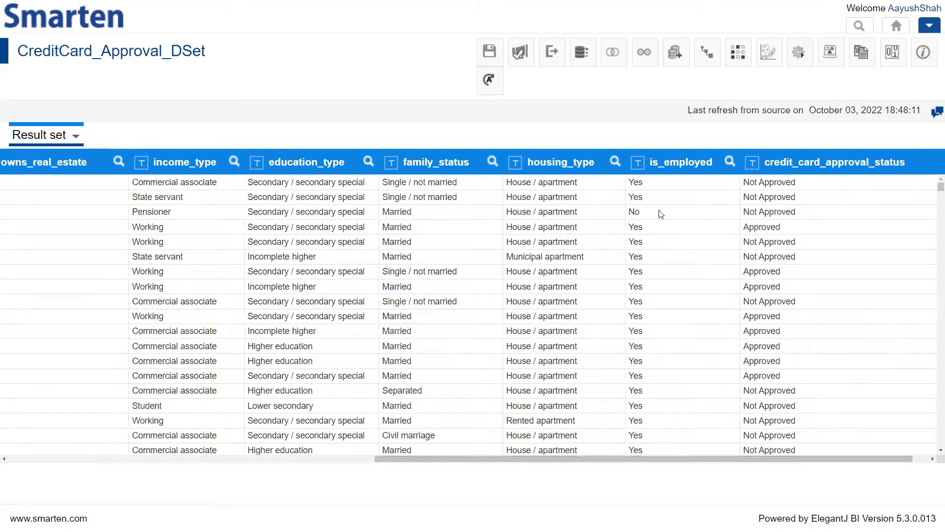
pyautogui.hotkey('ctrl', '-')
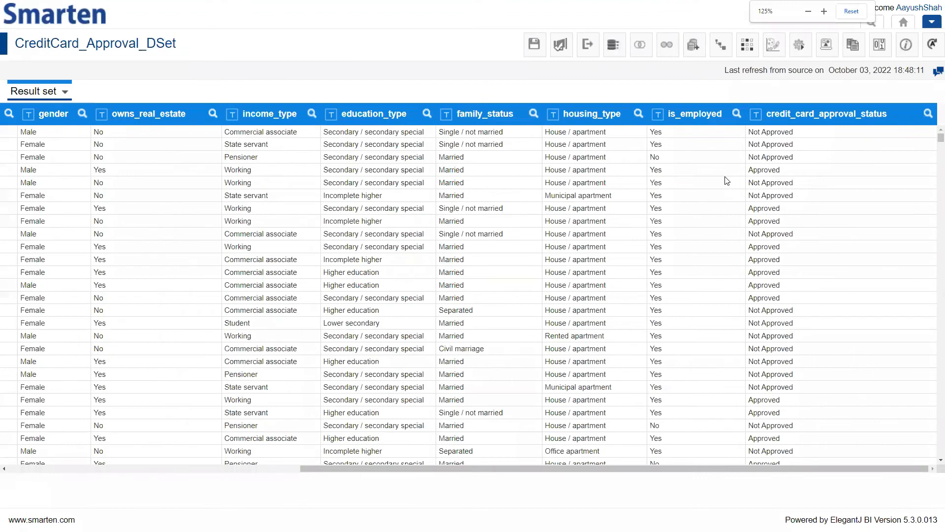
pyautogui.hotkey('ctrl', '-')
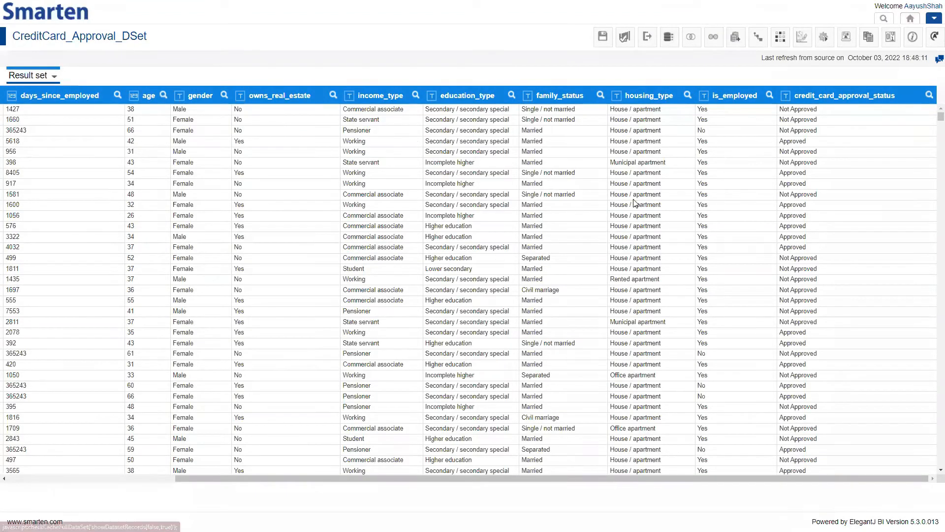
# Return to the home page and start creating a new SmartenInsight
pyautogui.click(933, 21)
pyautogui.hotkey('ctrl', '-')
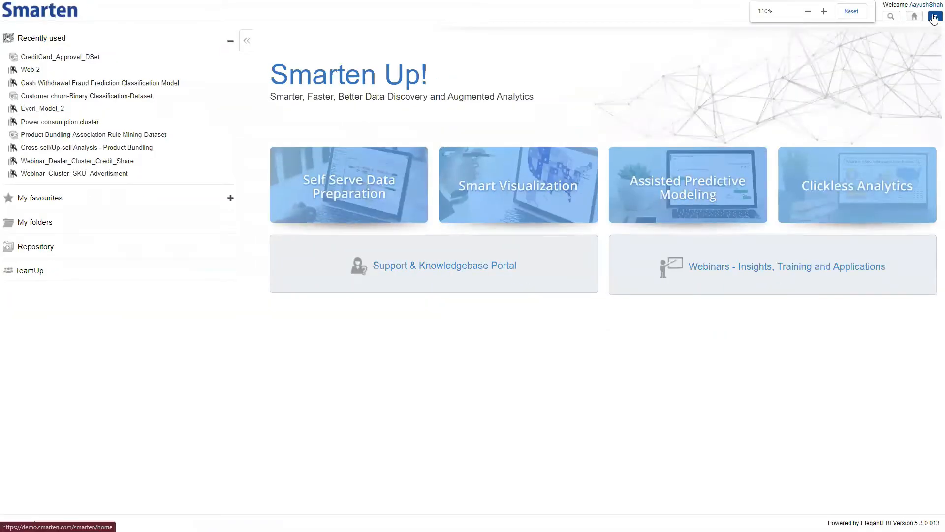
pyautogui.click(933, 19)
pyautogui.moveTo(928, 49)
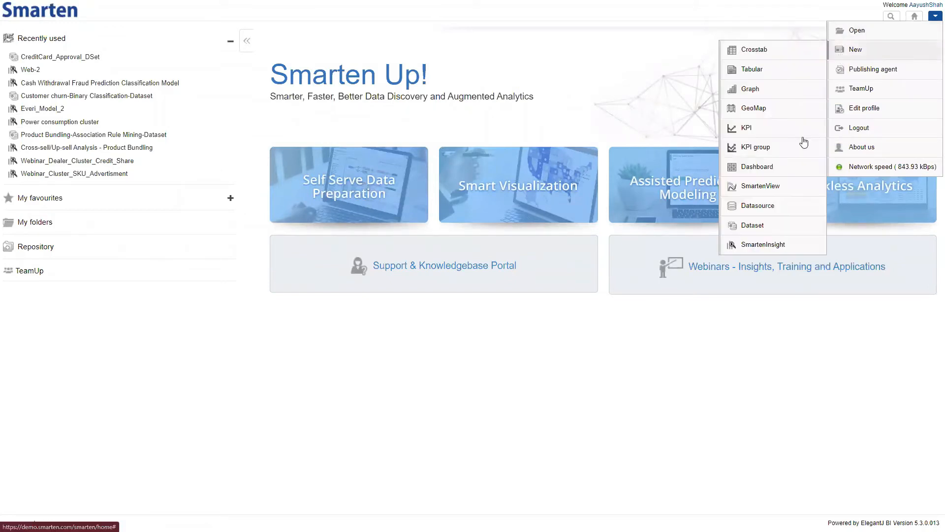
pyautogui.click(773, 241)
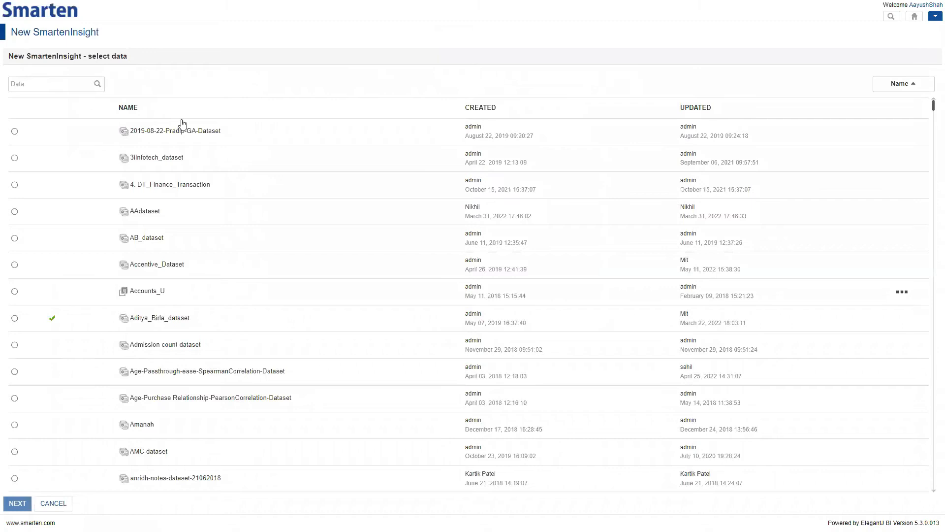
# Search the data list for "creditca", select CreditCard_Approval_DSet and proceed to sampling and filtering
pyautogui.hotkey('ctrl', '+')
pyautogui.hotkey('ctrl', '+')
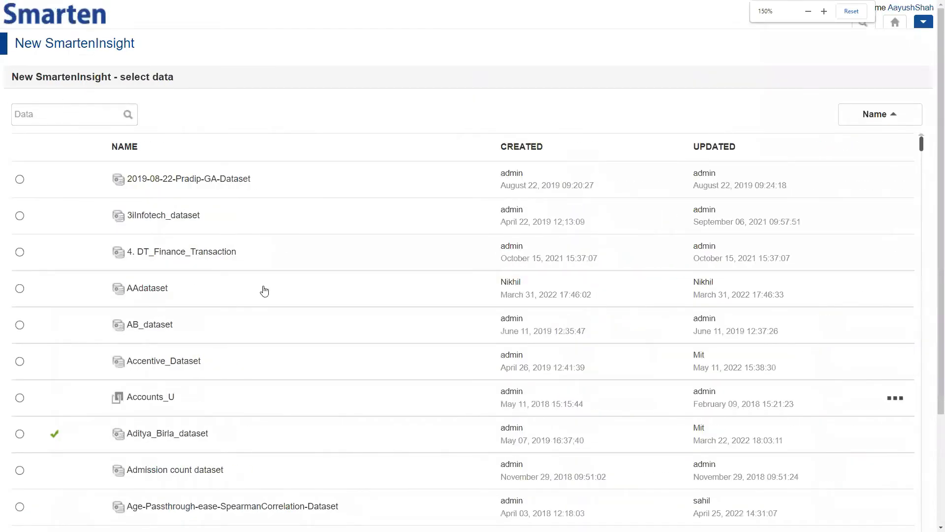
pyautogui.click(109, 106)
pyautogui.write('c')
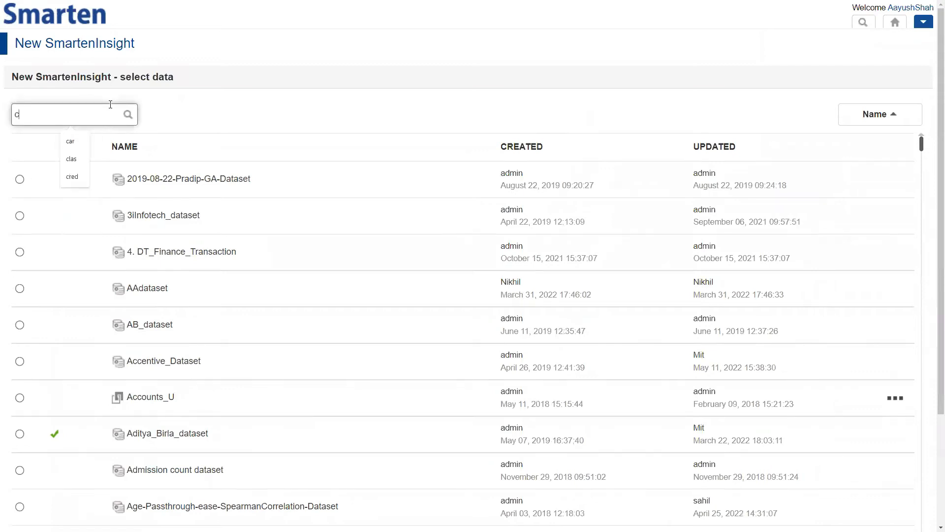
pyautogui.write('red')
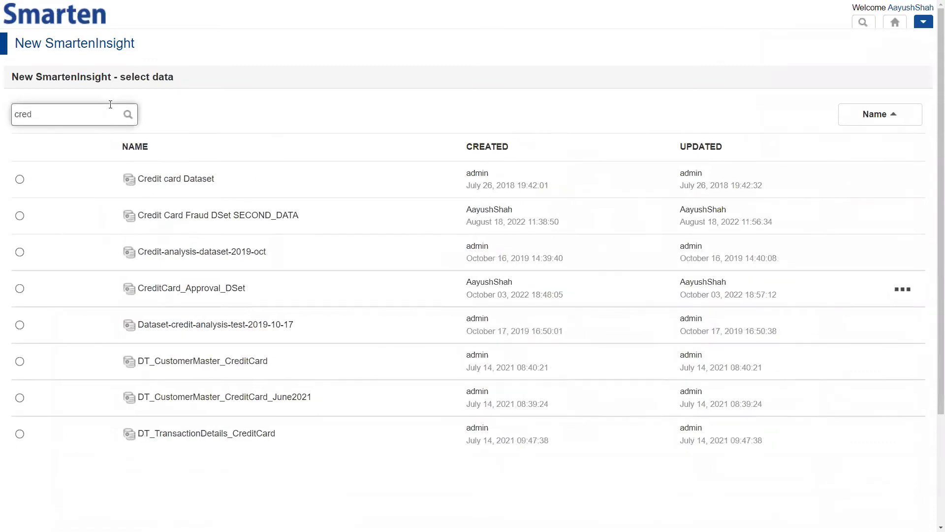
pyautogui.write('itca')
pyautogui.click(180, 182)
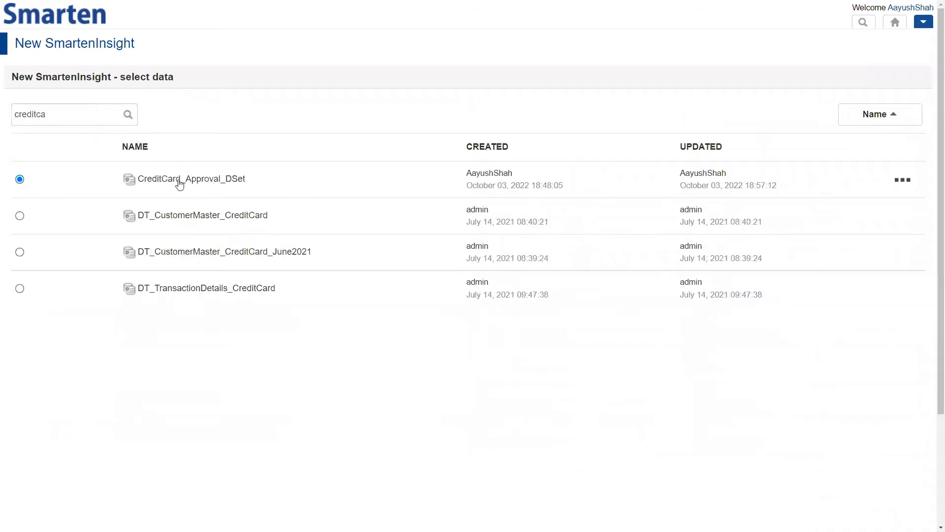
pyautogui.hotkey('ctrl', '-')
pyautogui.click(17, 503)
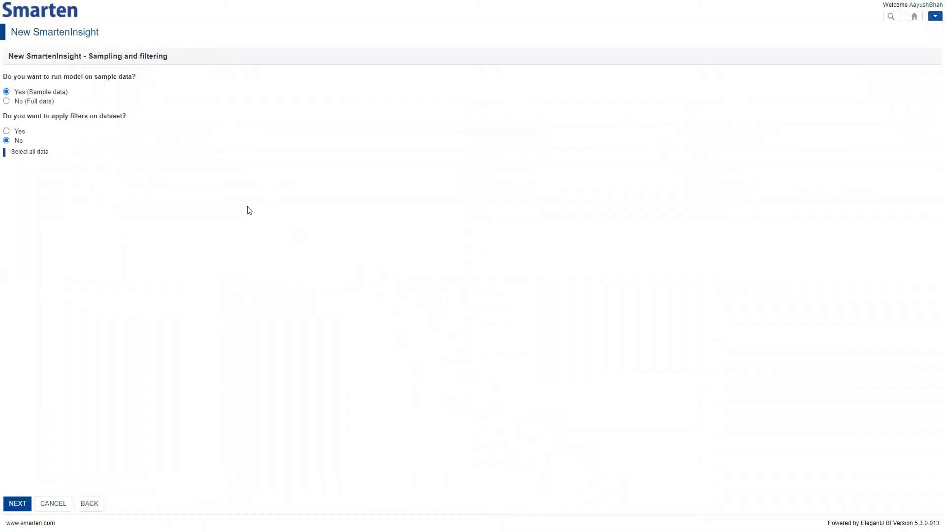
# Set the model to run on the full data instead of sample data
pyautogui.hotkey('ctrl', '+')
pyautogui.hotkey('ctrl', '+')
pyautogui.hotkey('ctrl', '+')
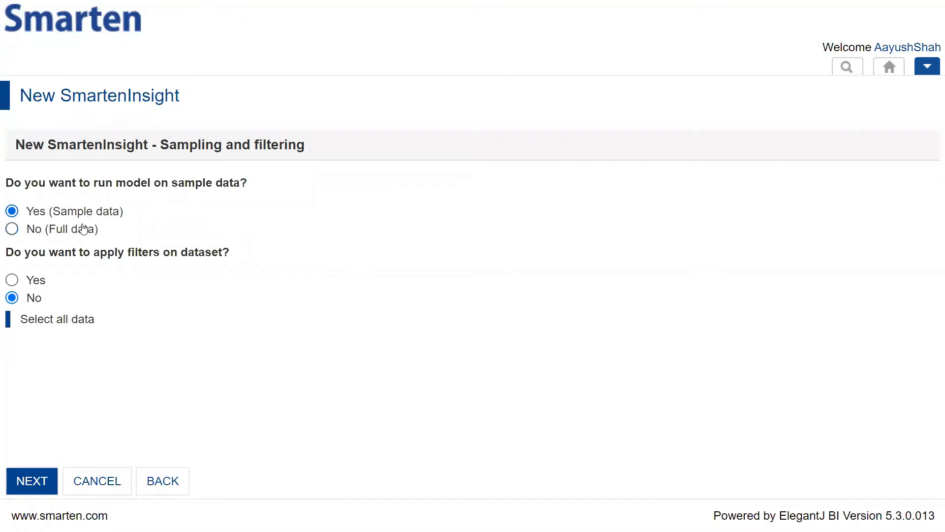
pyautogui.click(83, 234)
pyautogui.hotkey('ctrl', '-')
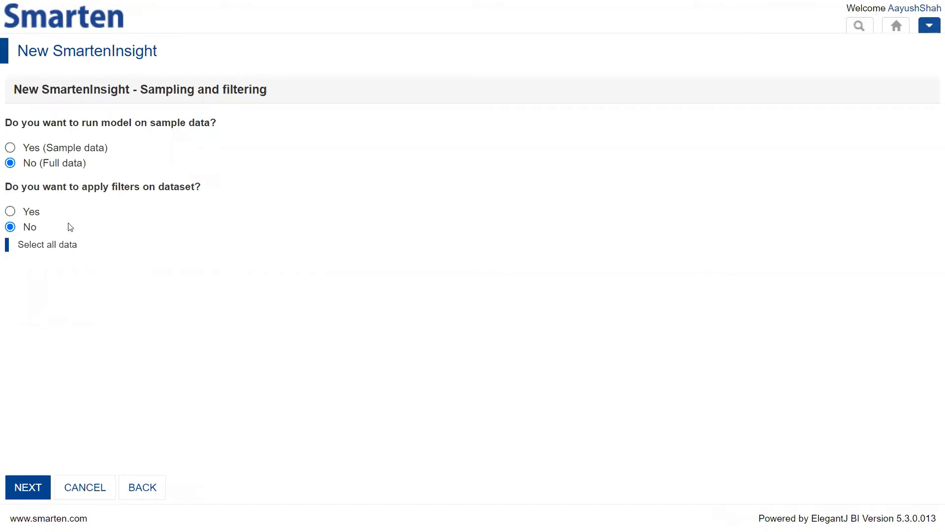
# Turn on filters for the dataset and filter owns_real_estate to Yes
pyautogui.click(36, 218)
pyautogui.scroll(-1, 382, 288)
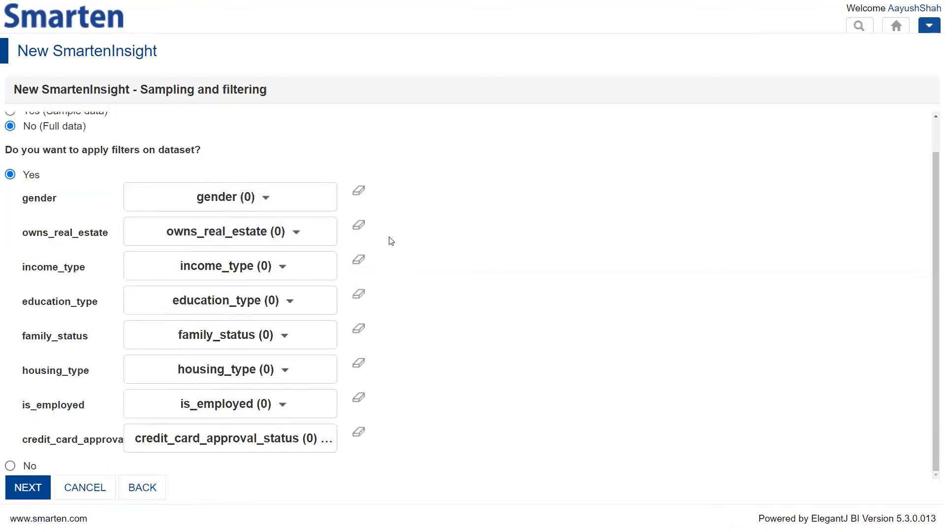
pyautogui.click(275, 237)
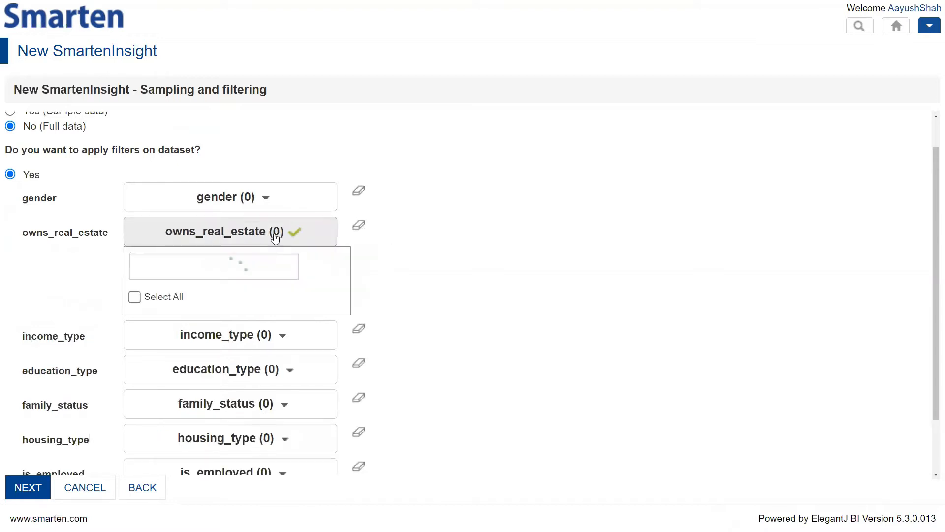
pyautogui.scroll(-2, 196, 307)
pyautogui.scroll(2, 160, 262)
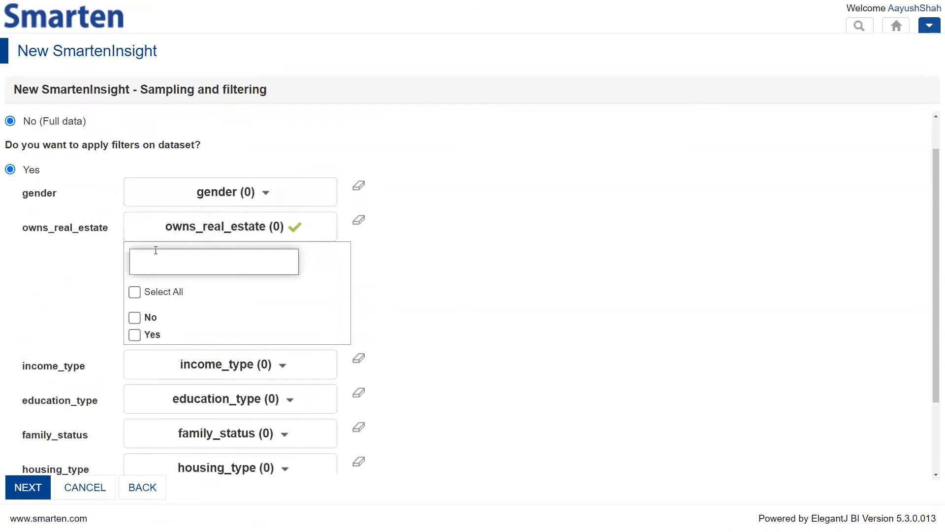
pyautogui.click(142, 334)
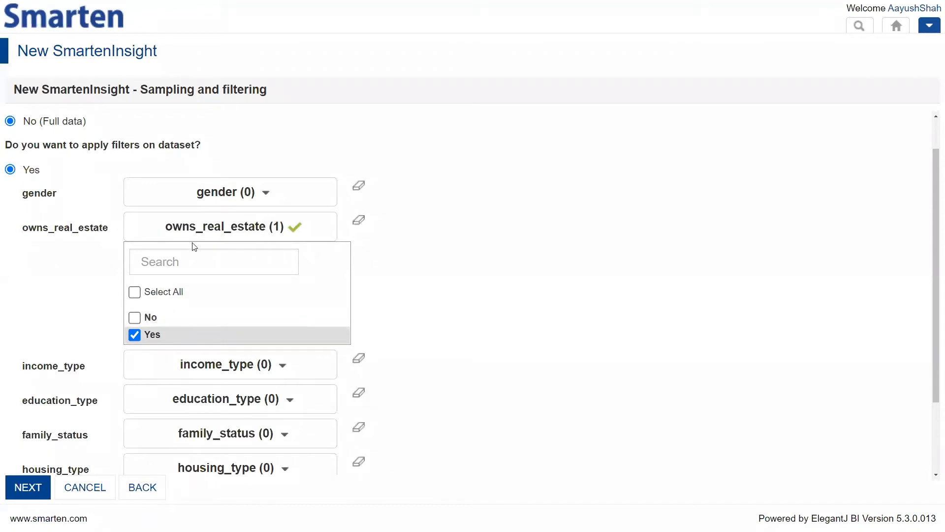
# Filter education_type to Academic degree, Higher education and Lower secondary, and apply the selection
pyautogui.scroll(-2, 200, 390)
pyautogui.click(200, 301)
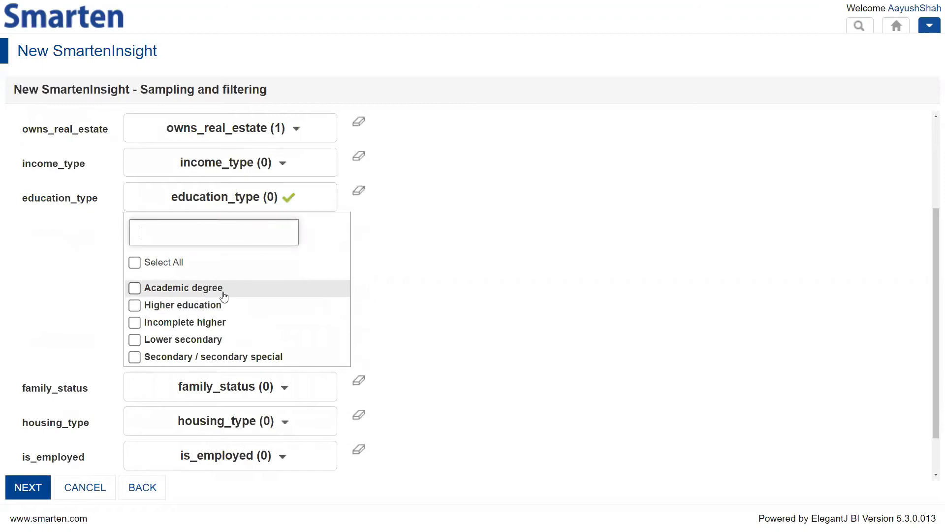
pyautogui.click(151, 291)
pyautogui.click(167, 309)
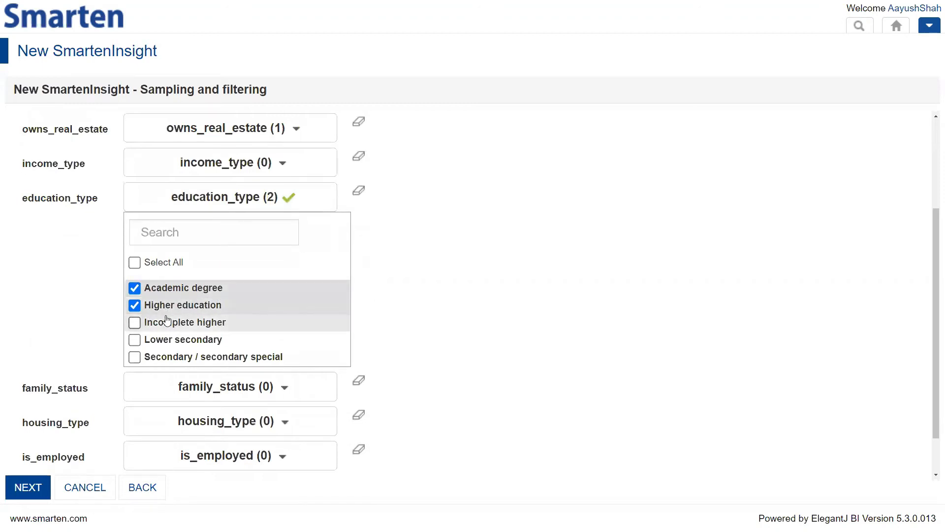
pyautogui.click(167, 324)
pyautogui.click(154, 323)
pyautogui.click(169, 339)
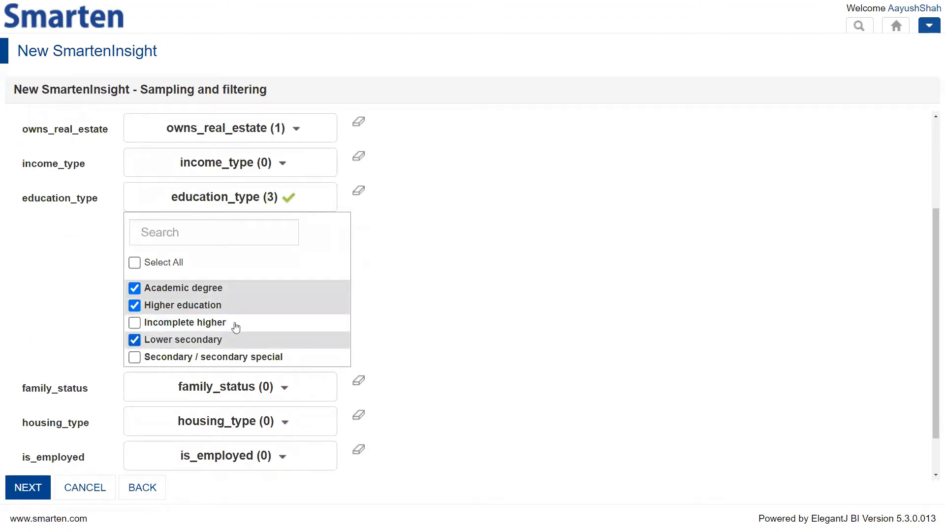
pyautogui.click(275, 209)
# Review the housing_type filter options and set the dataset filtering choice back to No
pyautogui.click(219, 368)
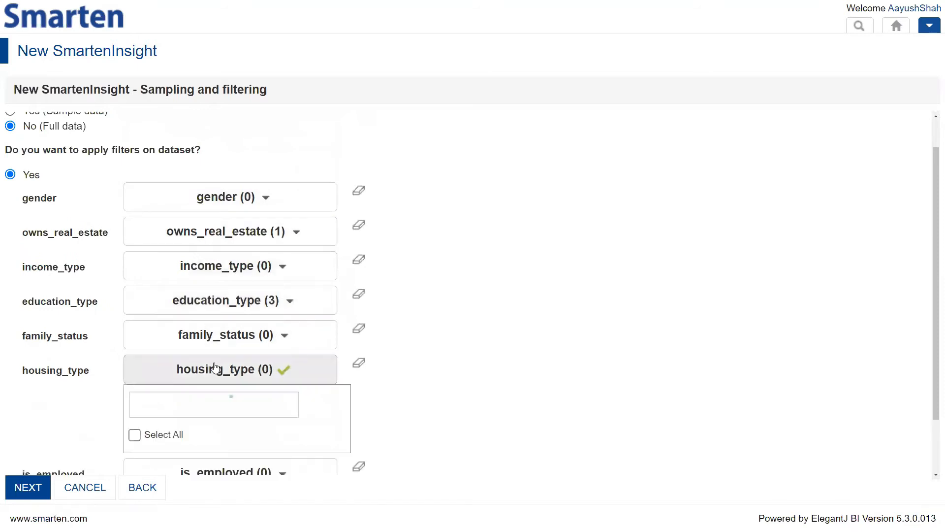
pyautogui.scroll(-3, 323, 295)
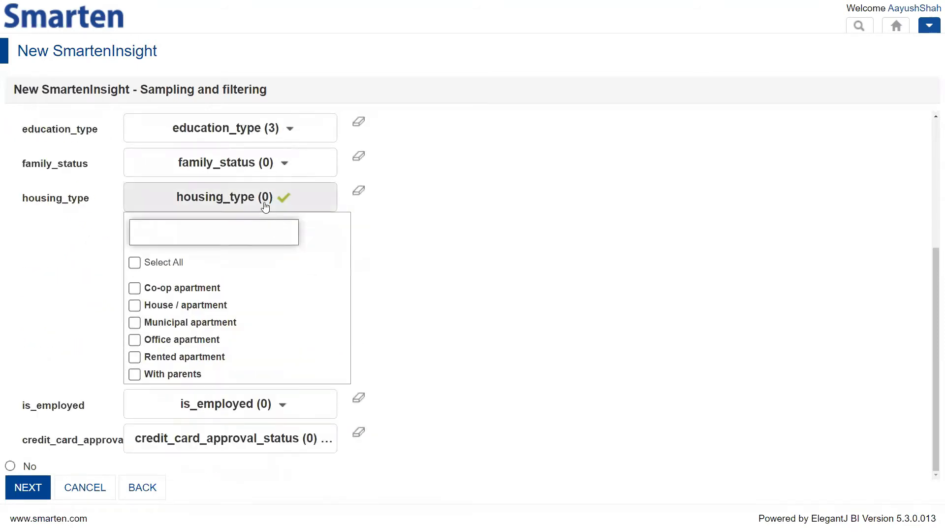
pyautogui.scroll(2, 266, 207)
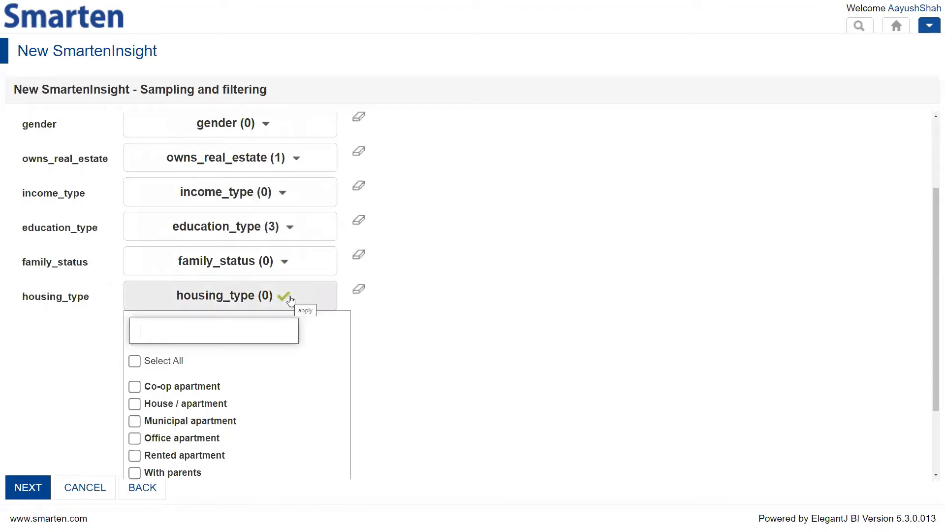
pyautogui.scroll(2, 300, 299)
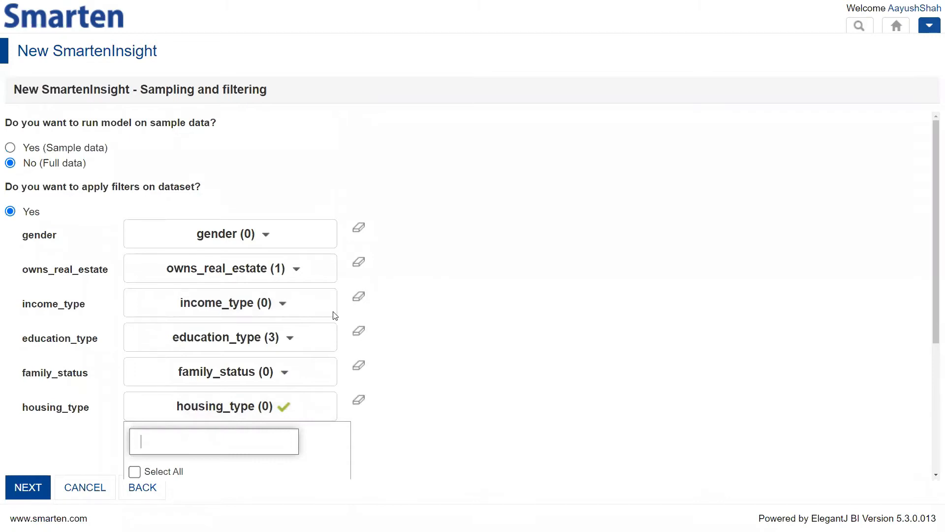
pyautogui.scroll(-4, 334, 315)
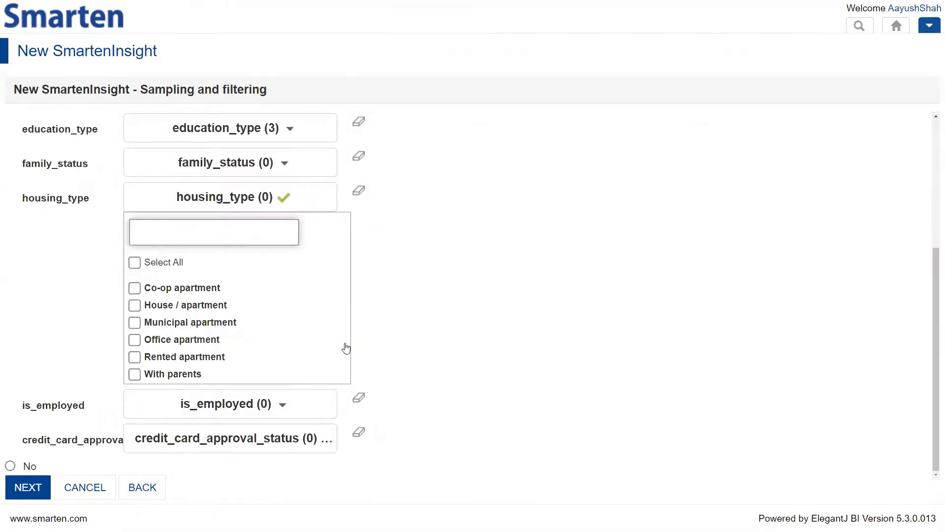
pyautogui.click(31, 466)
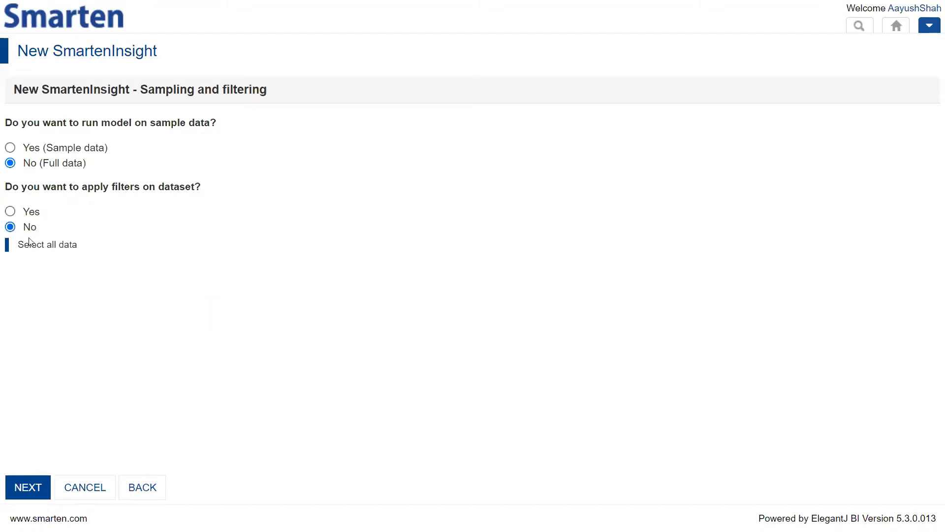
# Proceed to data cleaning, keep outlier handling at No and missing values at Remove, and continue to the analysis choice
pyautogui.click(33, 490)
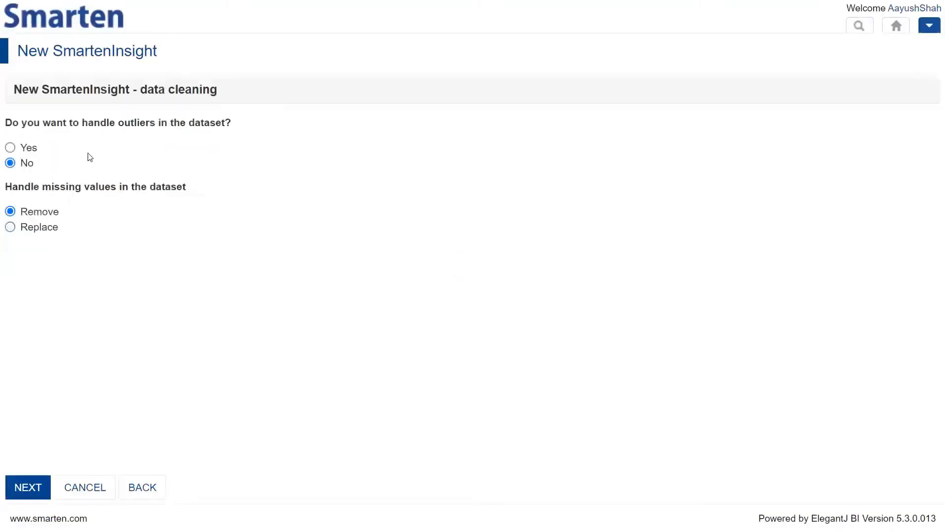
pyautogui.hotkey('ctrl', '+')
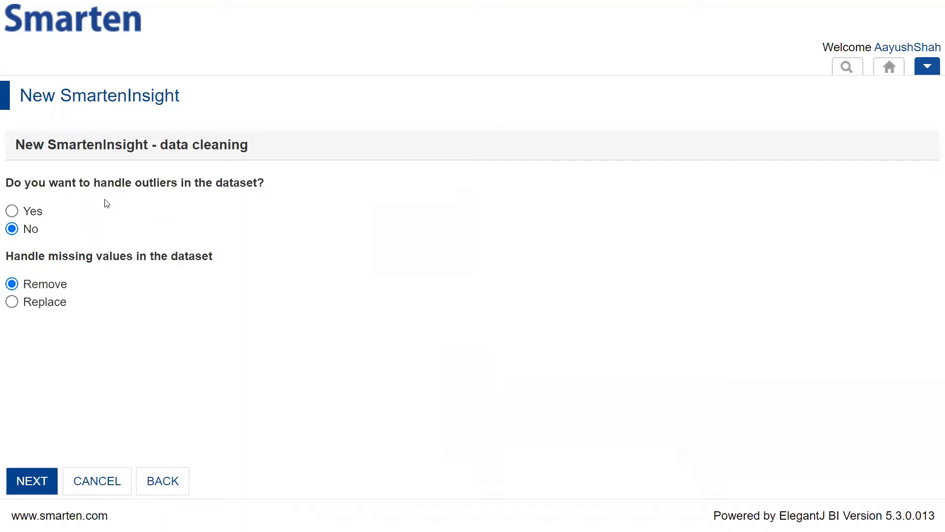
pyautogui.click(37, 213)
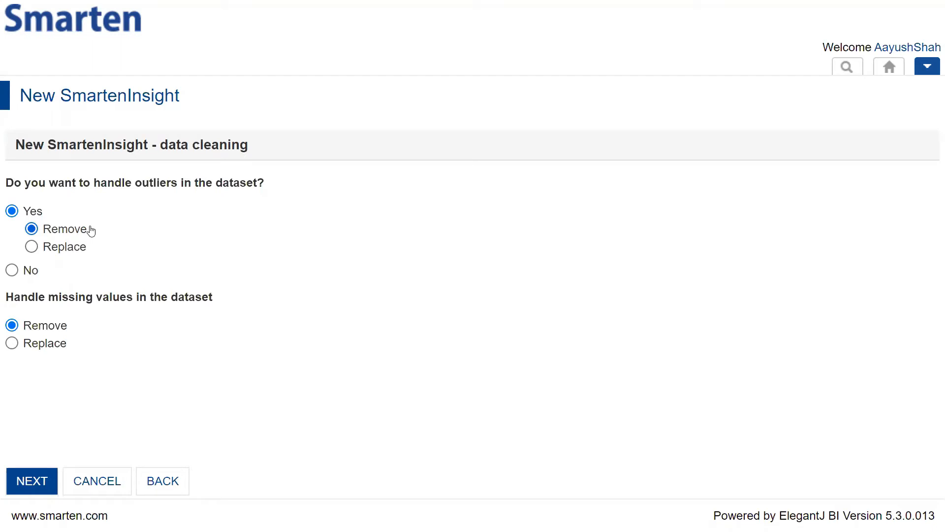
pyautogui.click(35, 271)
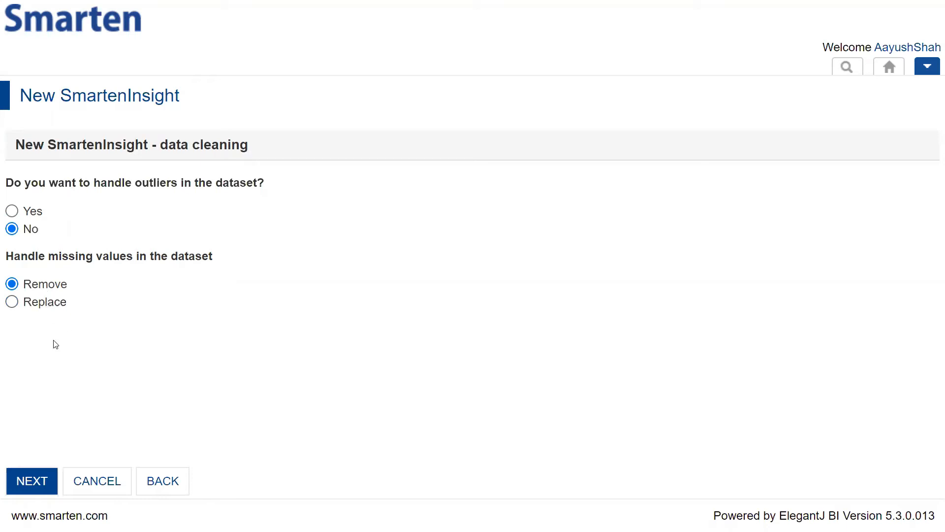
pyautogui.click(49, 304)
pyautogui.click(56, 286)
pyautogui.click(36, 480)
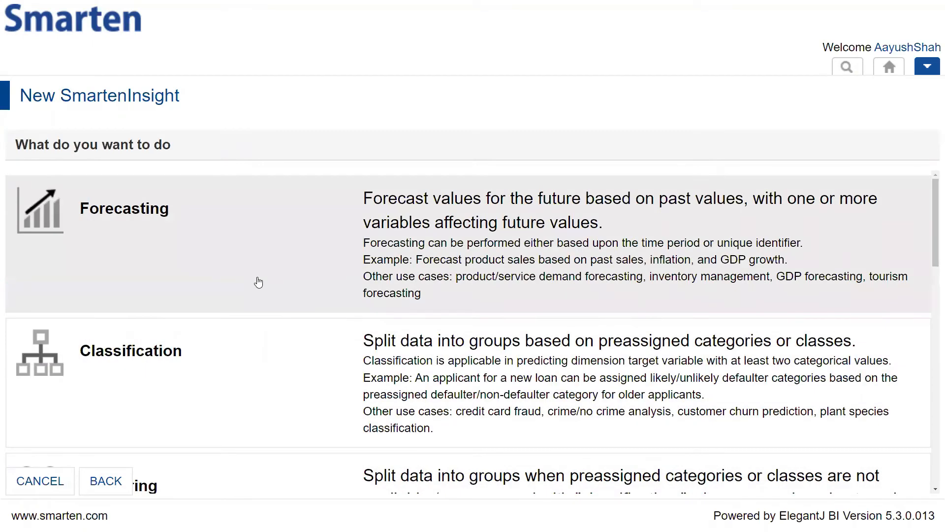
# Choose Classification as the analysis and let the system auto recommend the target and corresponding predictors
pyautogui.hotkey('ctrl', '-')
pyautogui.hotkey('ctrl', '-')
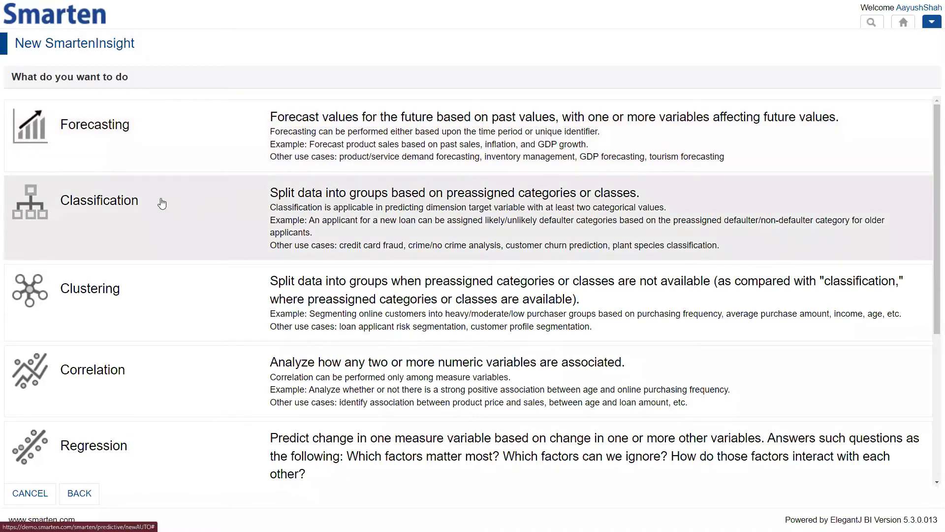
pyautogui.scroll(-4, 162, 202)
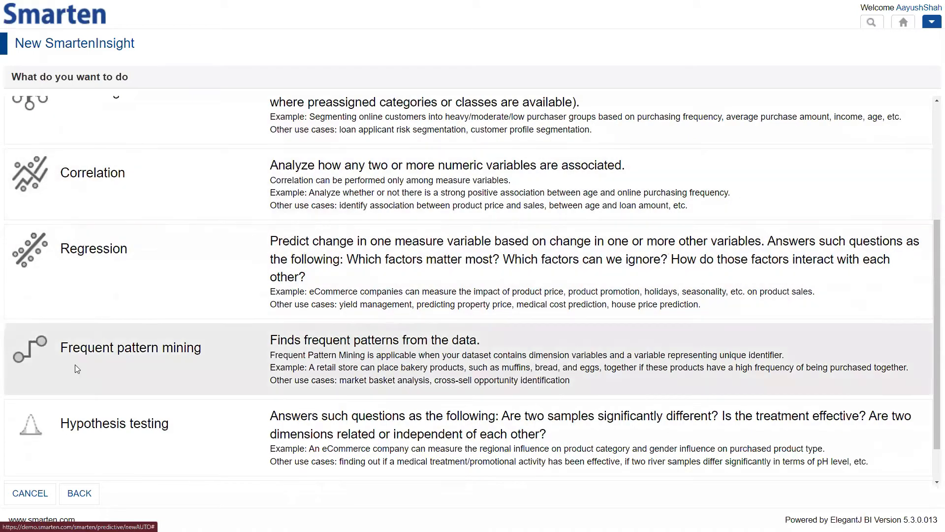
pyautogui.scroll(2, 79, 356)
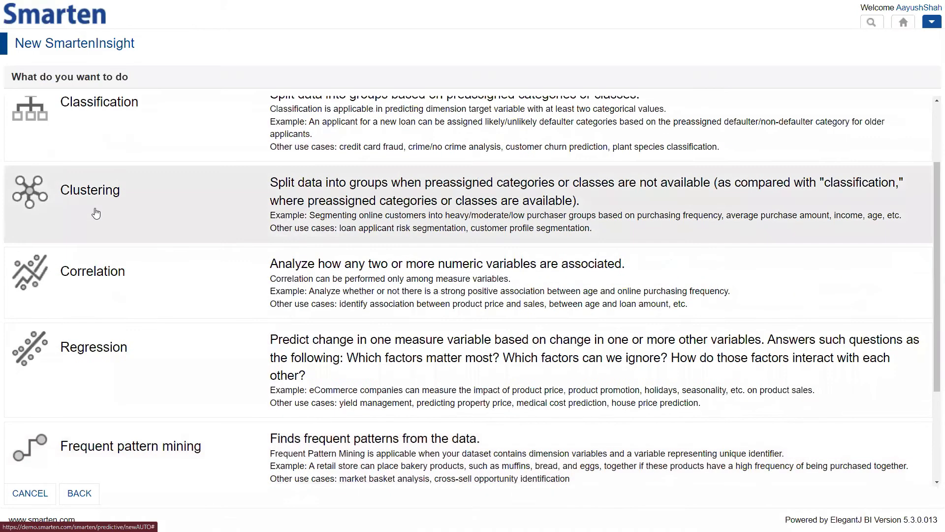
pyautogui.scroll(2, 96, 212)
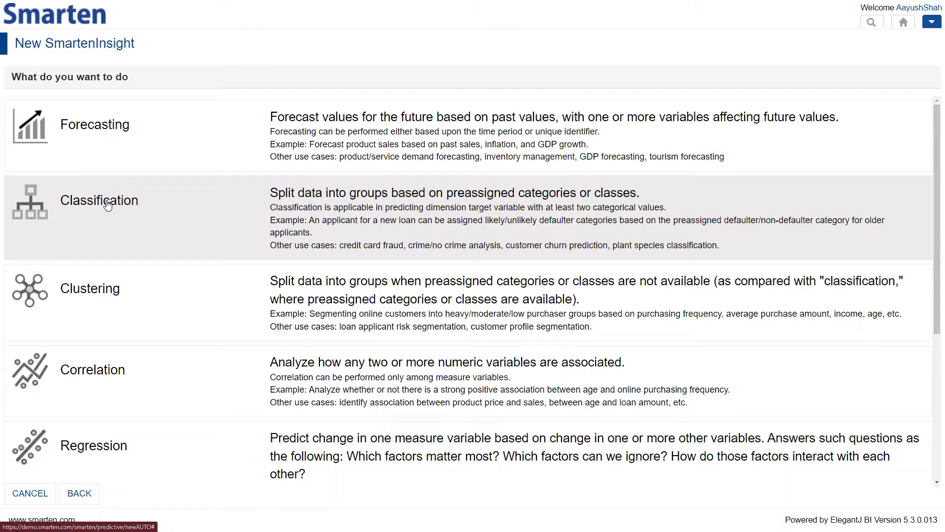
pyautogui.click(180, 223)
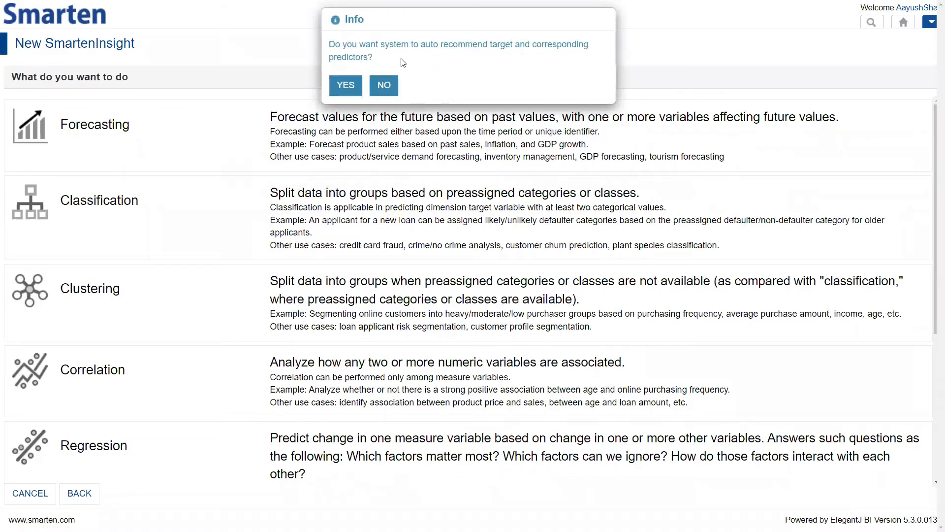
pyautogui.hotkey('ctrl', '+')
pyautogui.hotkey('ctrl', '+')
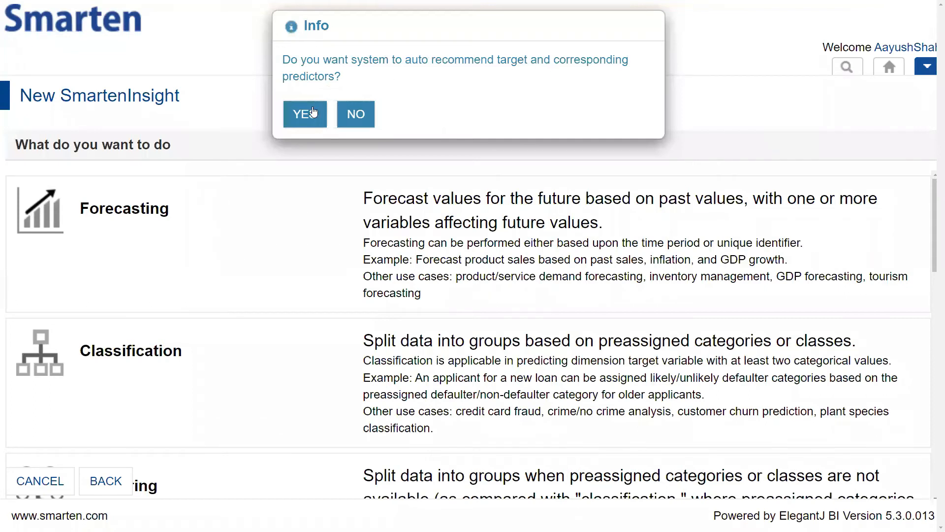
pyautogui.click(313, 112)
pyautogui.hotkey('ctrl', '-')
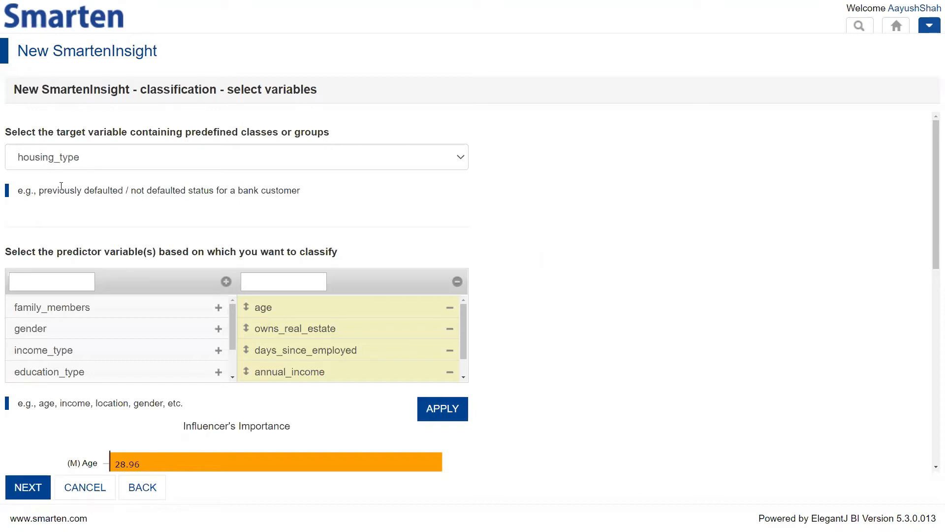
# Set the target variable to credit_card_approval_status and have the system auto recommend predictors for it
pyautogui.click(104, 166)
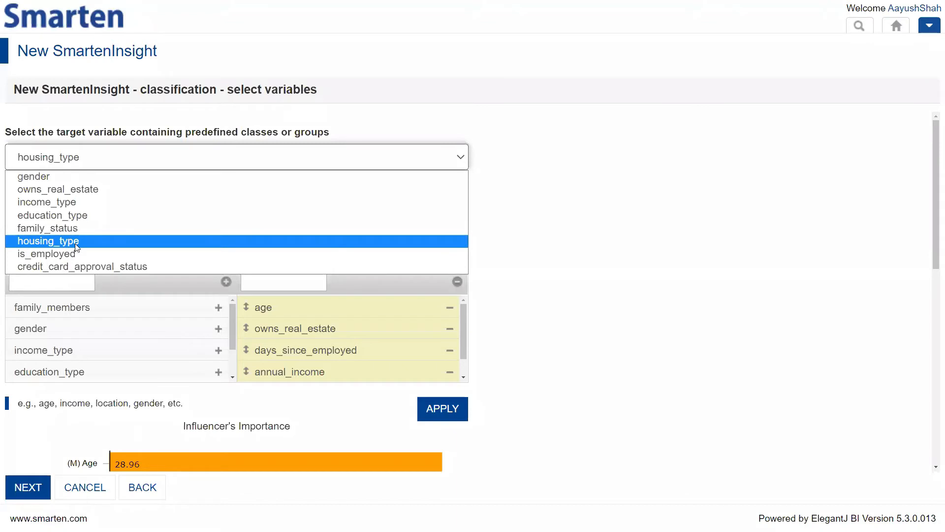
pyautogui.click(102, 163)
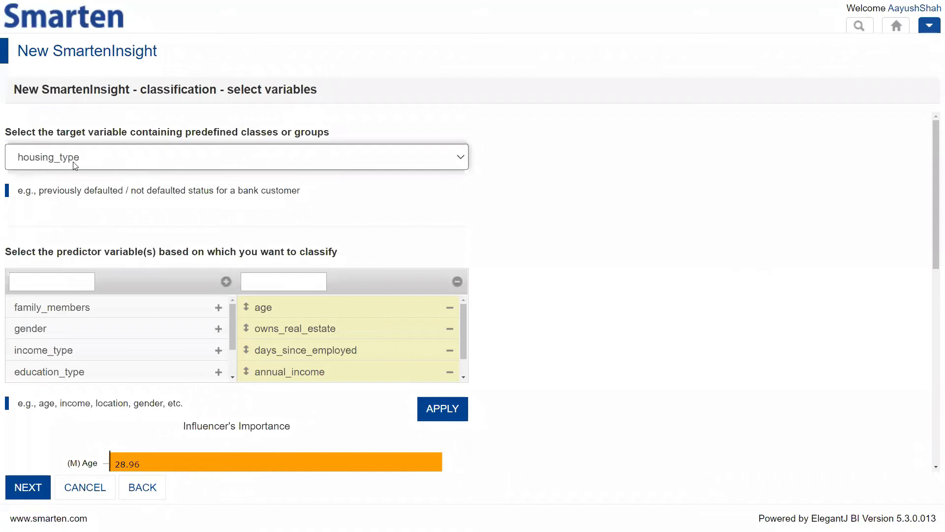
pyautogui.scroll(-1, 275, 308)
pyautogui.scroll(1, 284, 313)
pyautogui.scroll(-1, 437, 340)
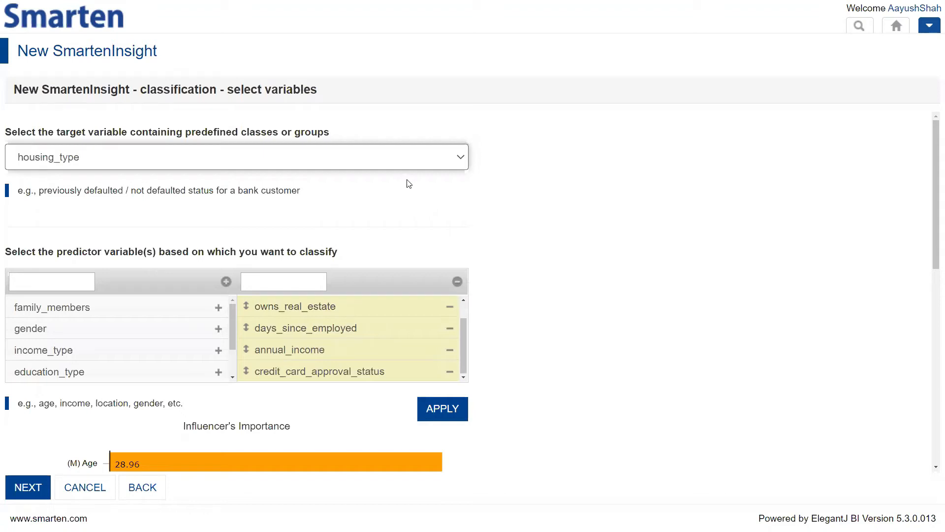
pyautogui.click(389, 160)
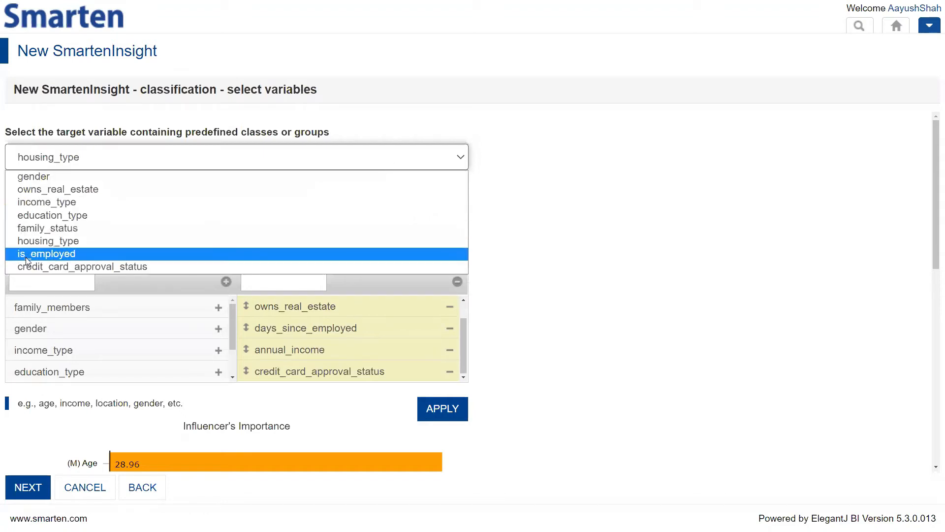
pyautogui.click(50, 266)
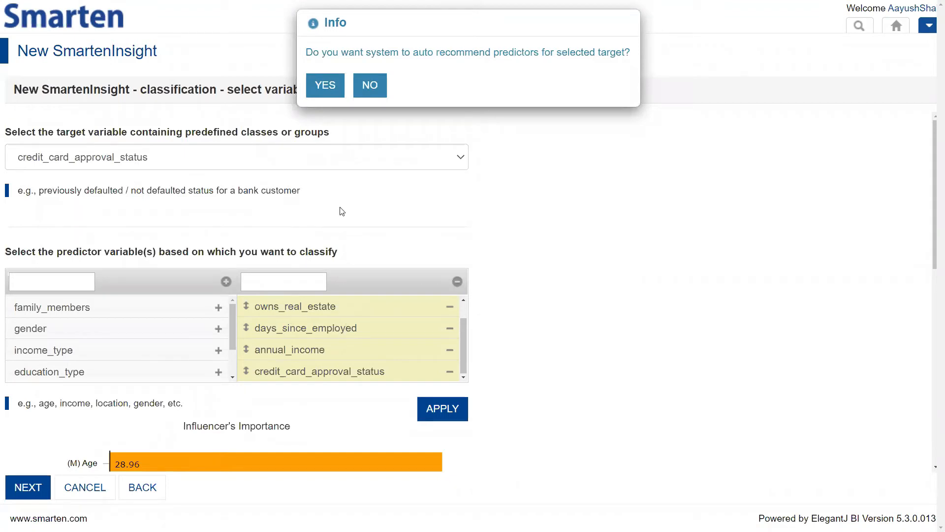
pyautogui.click(326, 85)
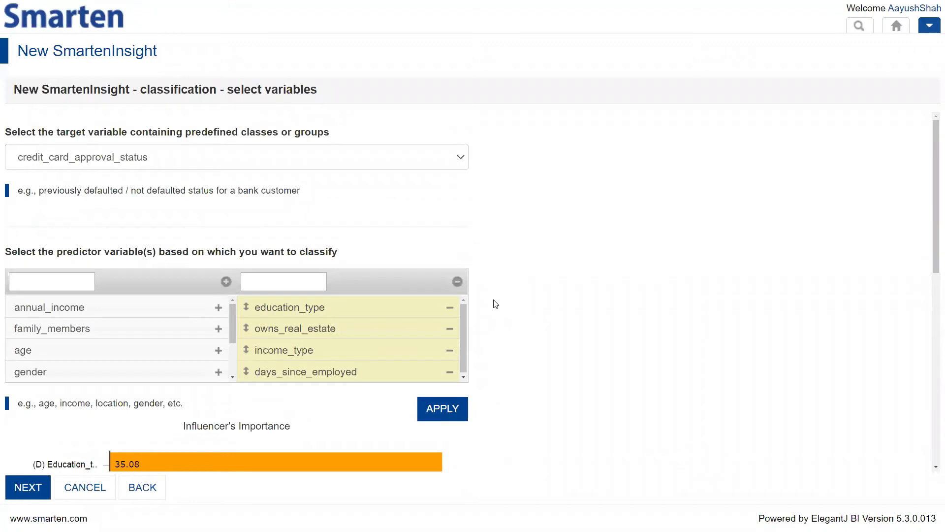
pyautogui.scroll(-1, 429, 308)
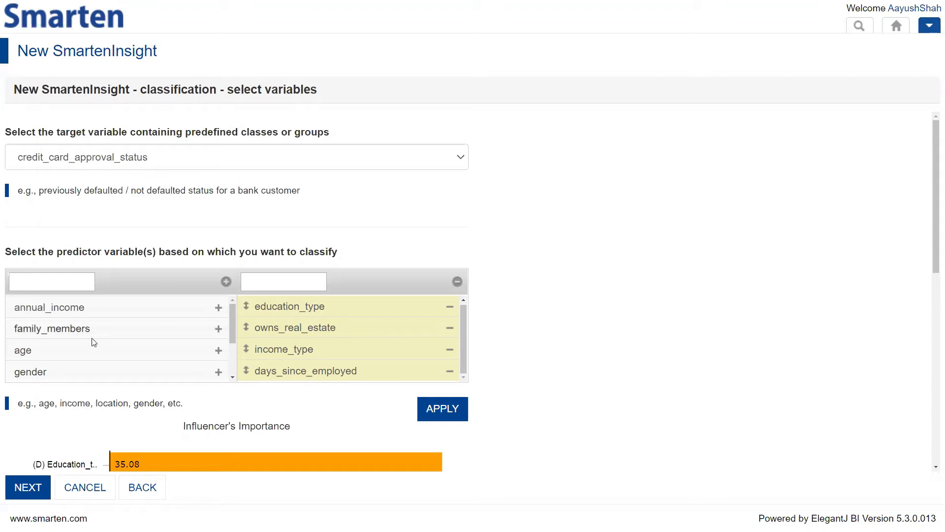
# Add annual_income, family_members, age, family_status and housing_type to the predictor variables
pyautogui.click(218, 308)
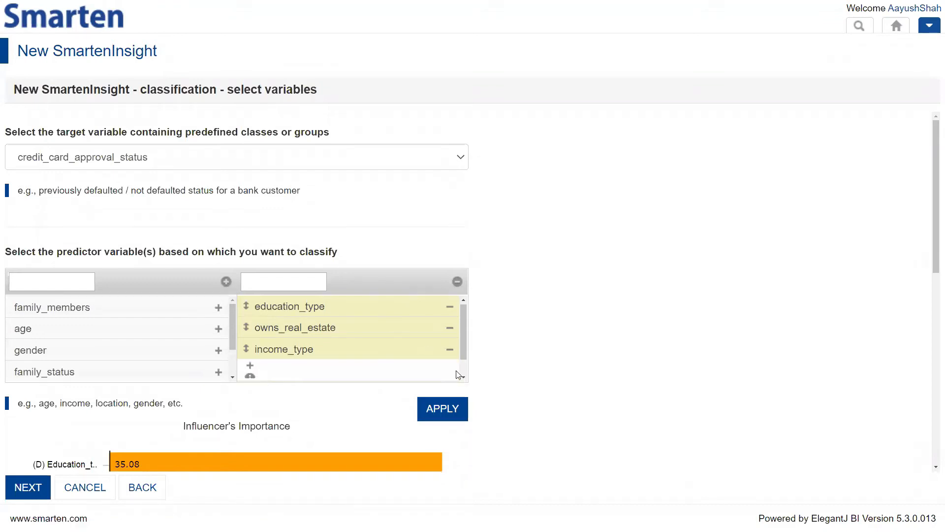
pyautogui.moveTo(146, 301); pyautogui.dragTo(399, 335)
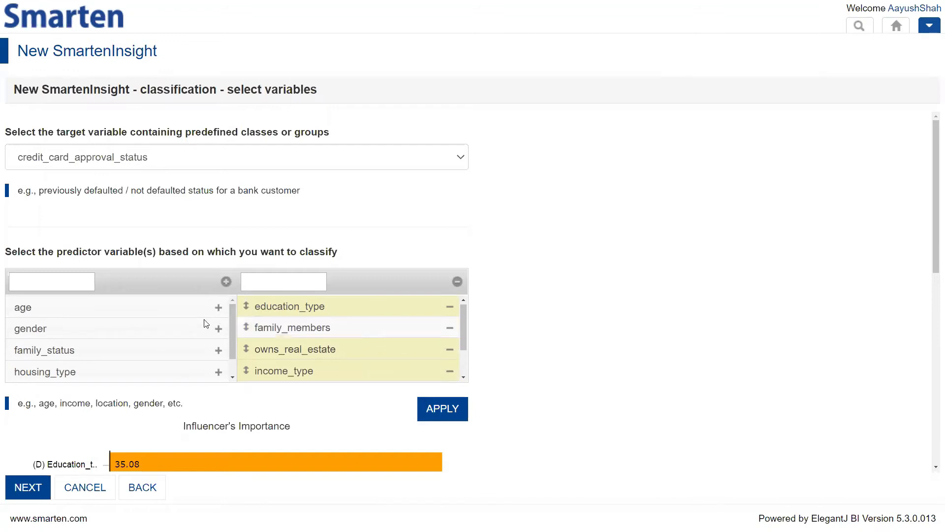
pyautogui.click(219, 308)
pyautogui.click(219, 329)
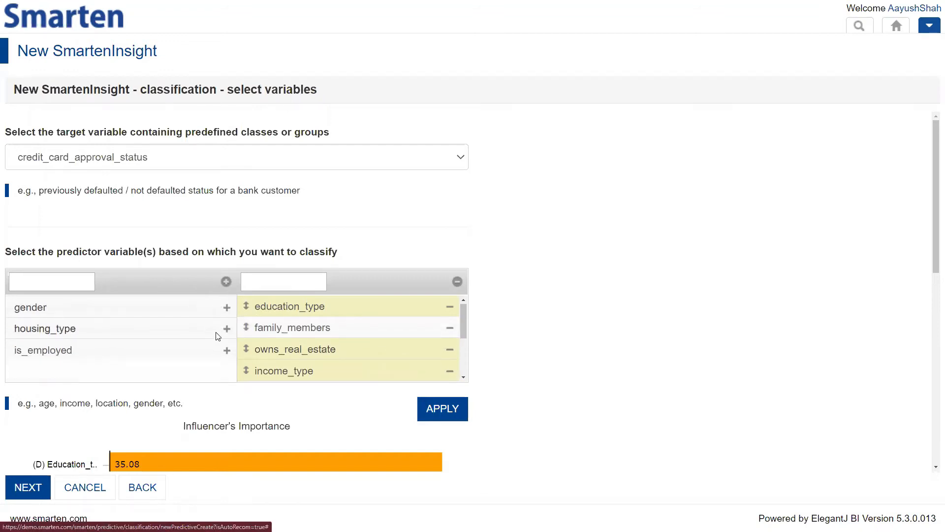
pyautogui.click(226, 330)
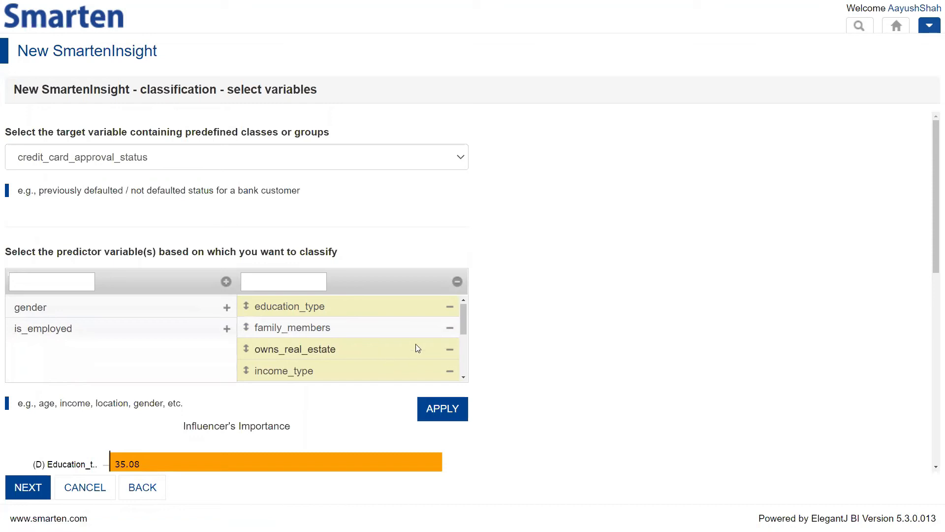
# Remove owns_real_estate from the predictors, add it back, and apply the predictor selection
pyautogui.click(449, 350)
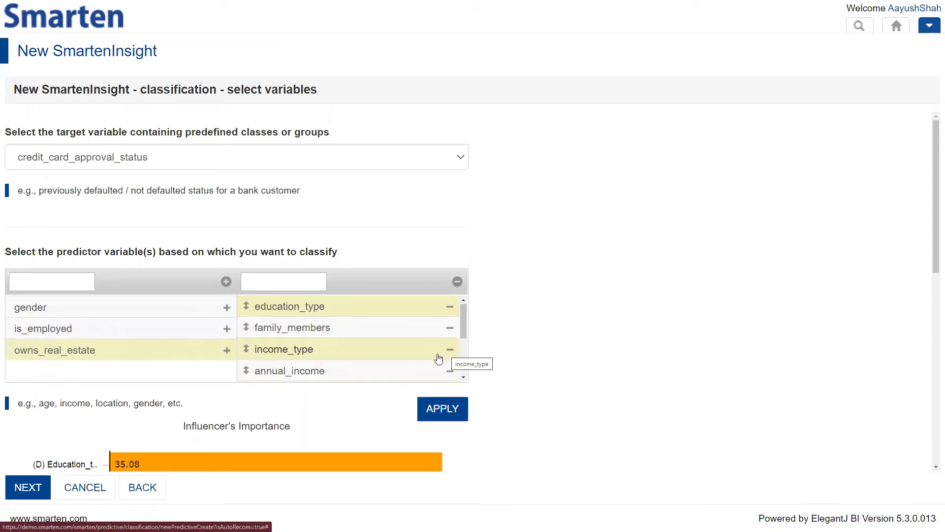
pyautogui.click(226, 350)
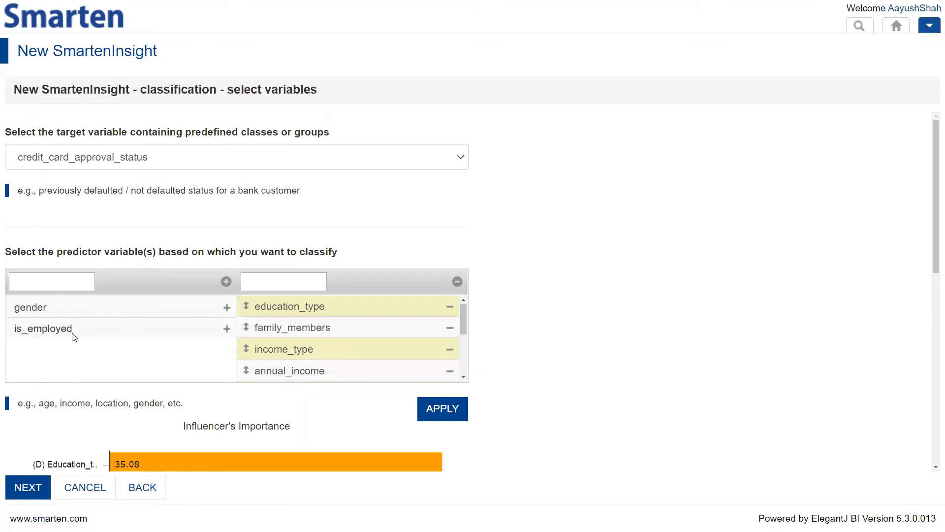
pyautogui.scroll(-4, 496, 354)
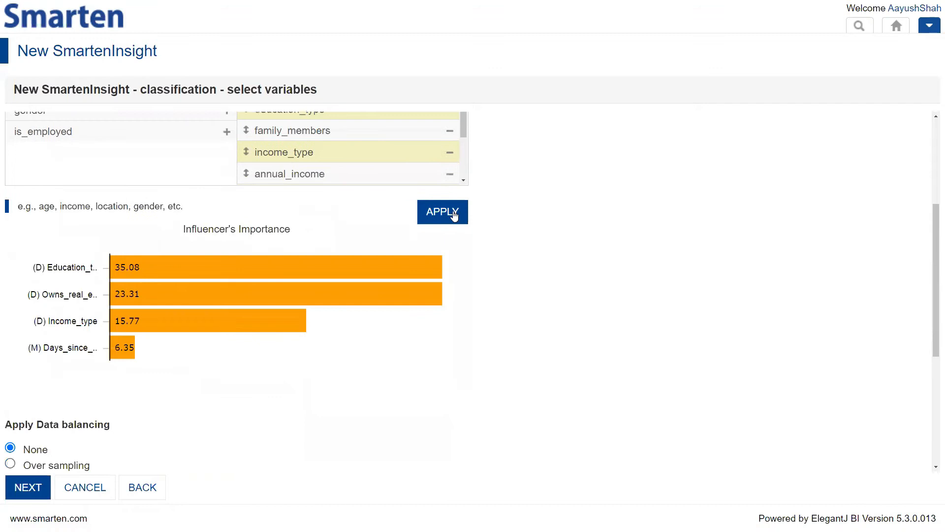
pyautogui.click(446, 211)
# Examine the updated Influencer's Importance chart alongside the list of selected predictors
pyautogui.scroll(2, 509, 234)
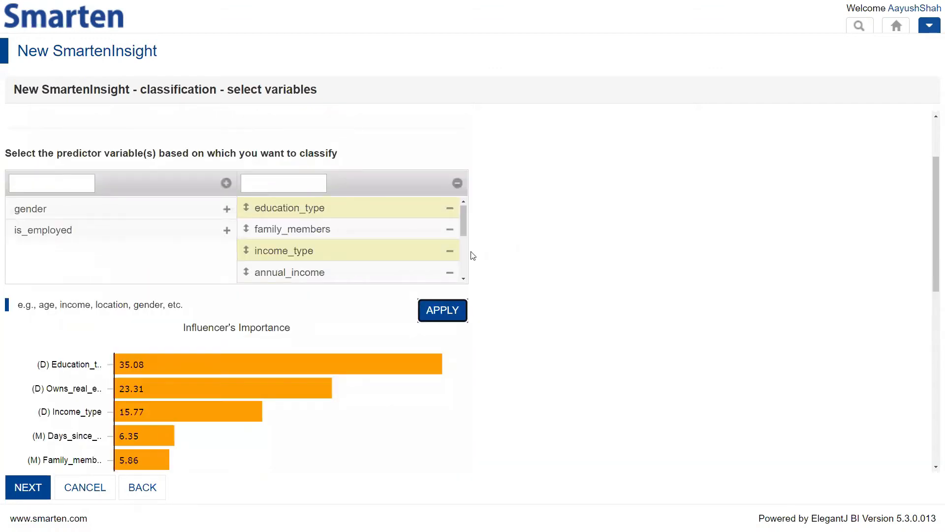
pyautogui.scroll(2, 473, 255)
pyautogui.scroll(-2, 486, 264)
pyautogui.scroll(-1, 431, 239)
pyautogui.scroll(-2, 428, 236)
pyautogui.scroll(3, 420, 231)
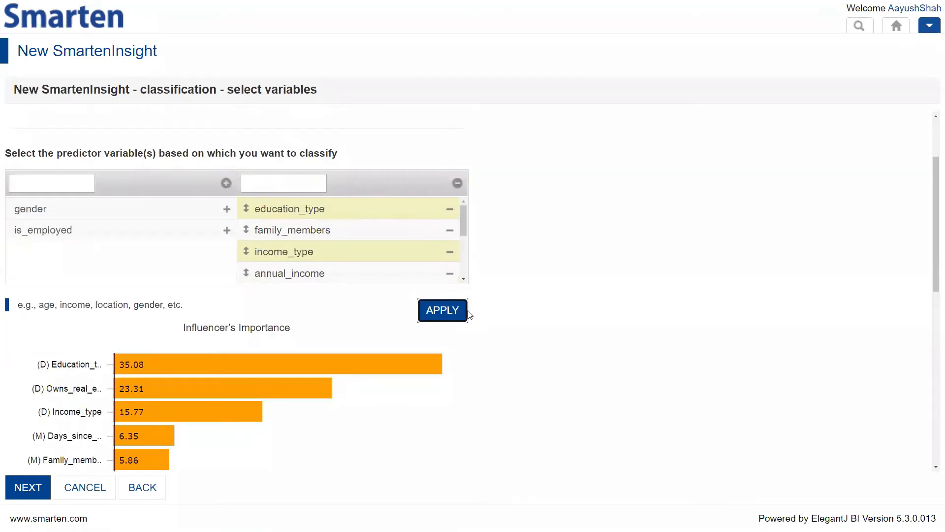
pyautogui.scroll(-1, 373, 254)
pyautogui.scroll(-4, 372, 255)
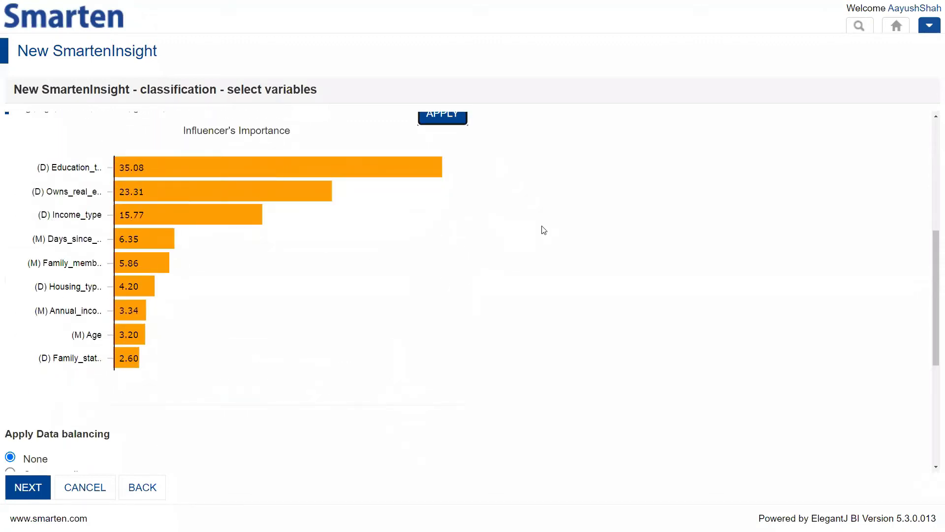
pyautogui.scroll(2, 537, 234)
pyautogui.scroll(-2, 512, 258)
# Inspect the importance values of education_type and family_status for the credit_card_approval_status target
pyautogui.moveTo(136, 166)
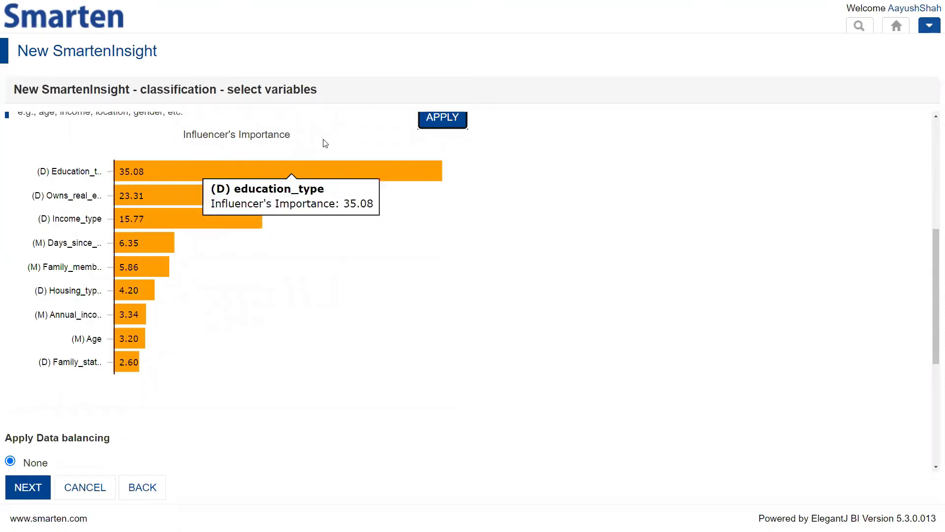
pyautogui.scroll(3, 344, 172)
pyautogui.scroll(-1, 474, 278)
pyautogui.moveTo(228, 248)
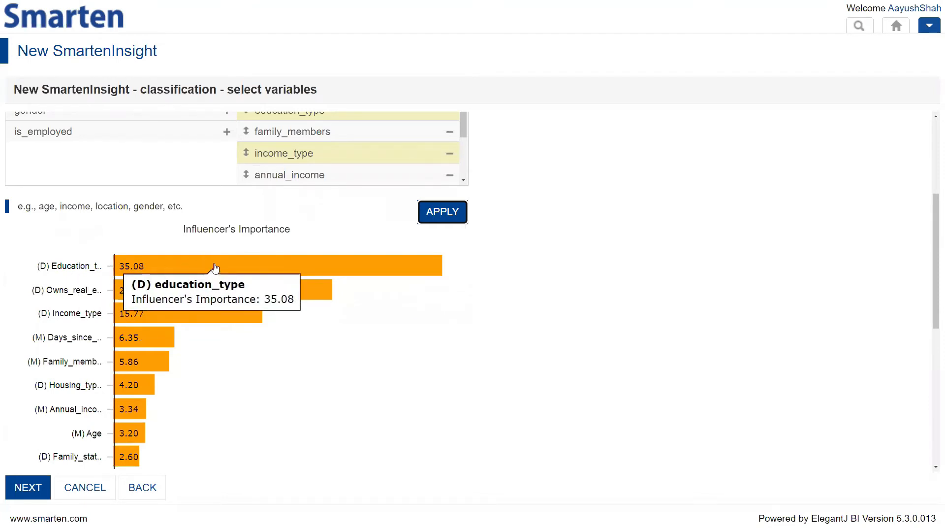
pyautogui.scroll(4, 215, 268)
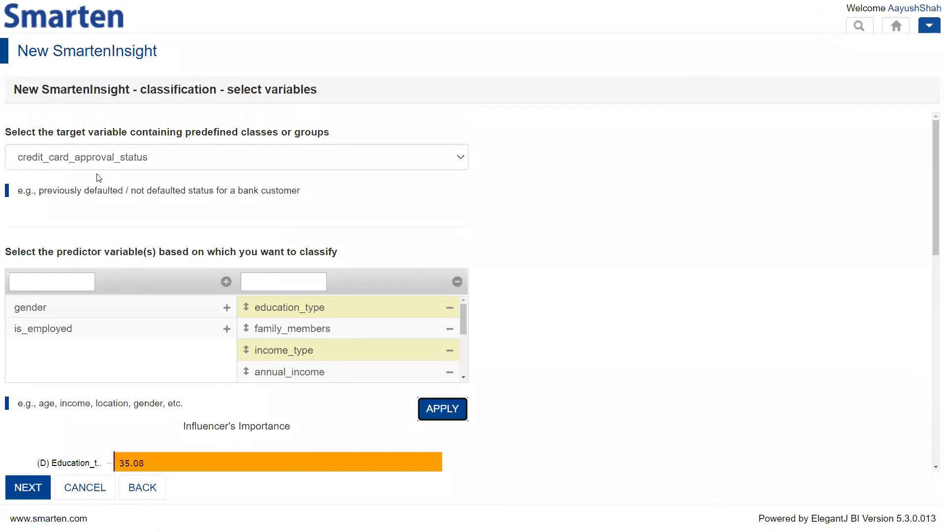
pyautogui.scroll(-8, 106, 196)
pyautogui.moveTo(128, 260)
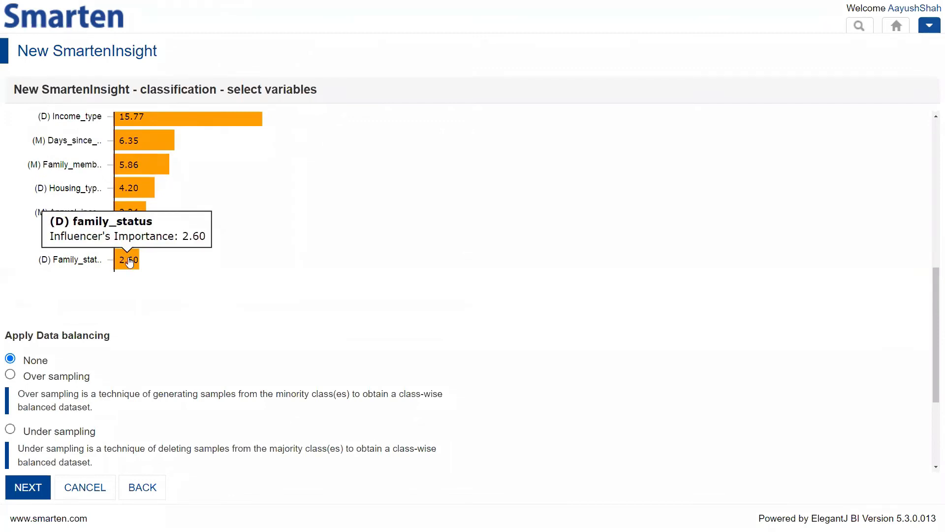
pyautogui.scroll(4, 129, 261)
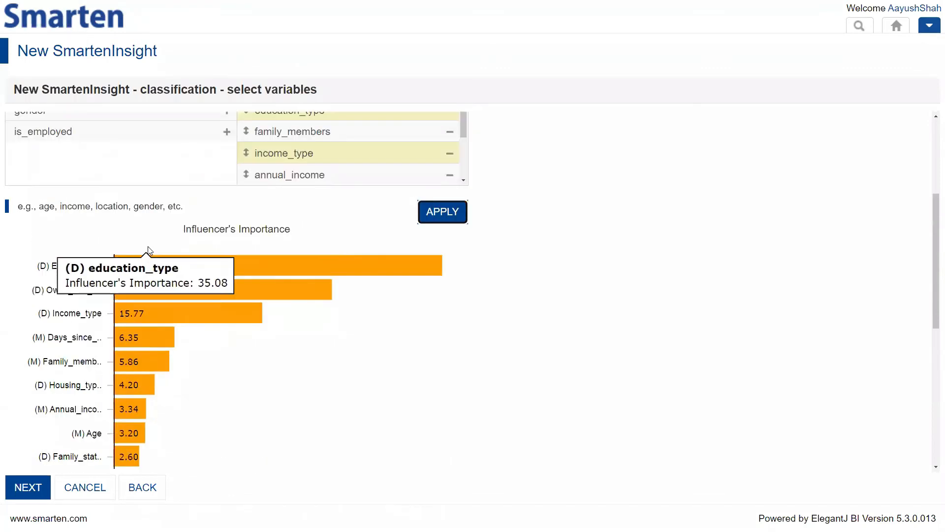
pyautogui.scroll(4, 148, 246)
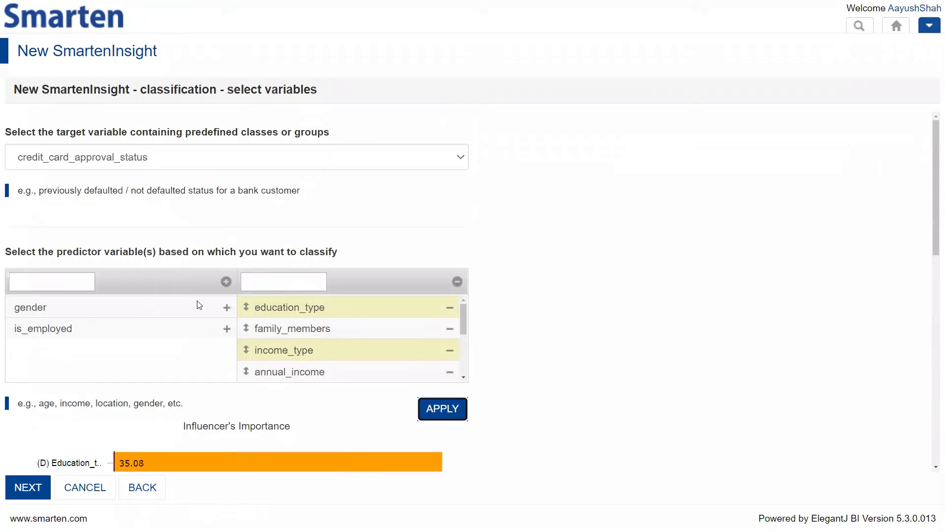
# Add gender to the predictor variables, apply the selection, and review the recalculated Influencer's Importance chart
pyautogui.click(227, 308)
pyautogui.scroll(-4, 500, 323)
pyautogui.scroll(-3, 420, 158)
pyautogui.click(449, 212)
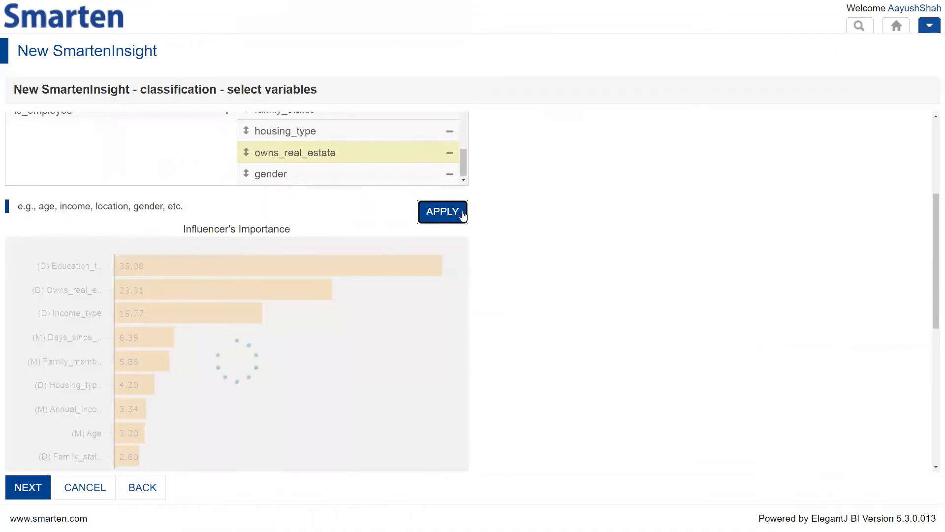
pyautogui.scroll(-2, 463, 234)
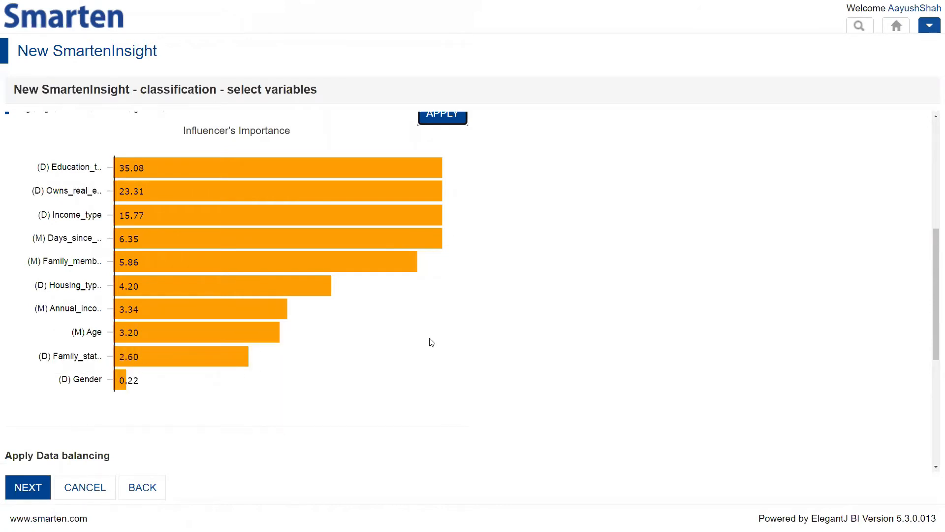
# Remove gender from the predictor variables and reapply the selection to refresh the Influencer's Importance chart
pyautogui.scroll(2, 431, 342)
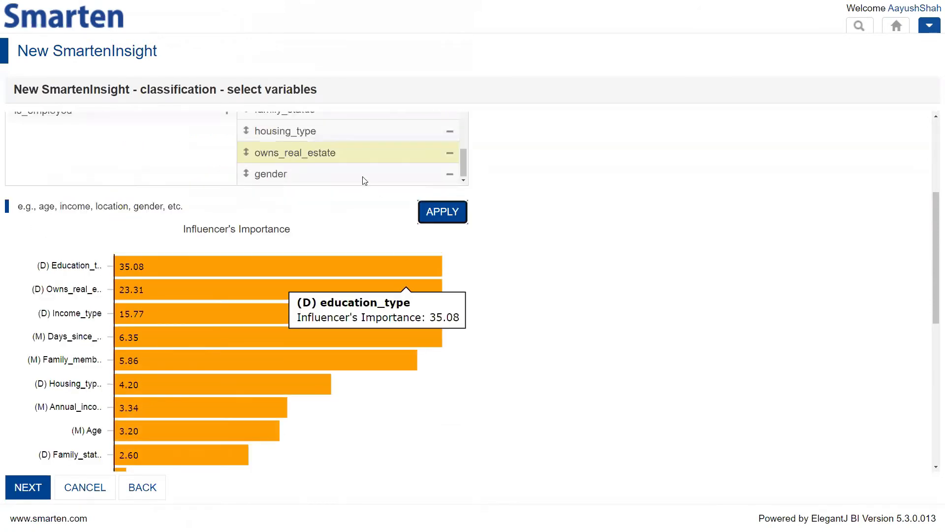
pyautogui.scroll(-1, 449, 187)
pyautogui.click(447, 195)
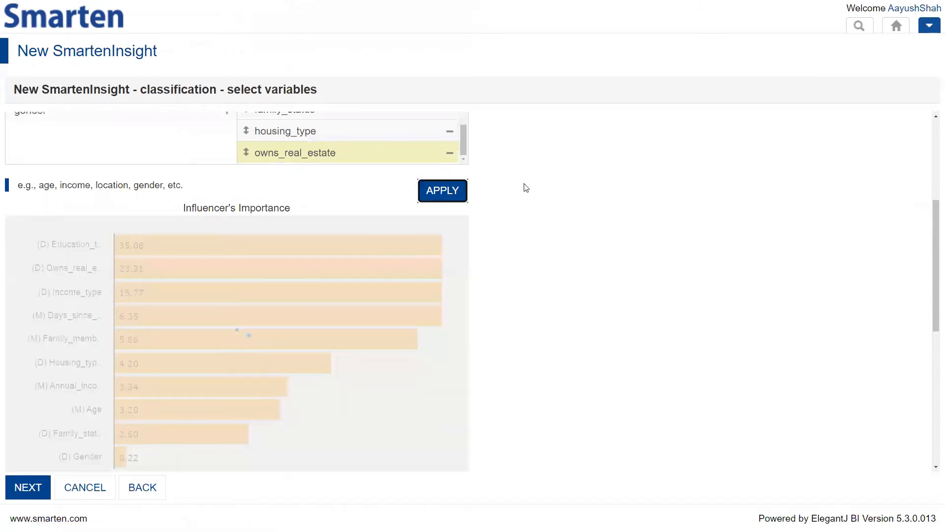
pyautogui.scroll(1, 525, 188)
pyautogui.scroll(-5, 526, 187)
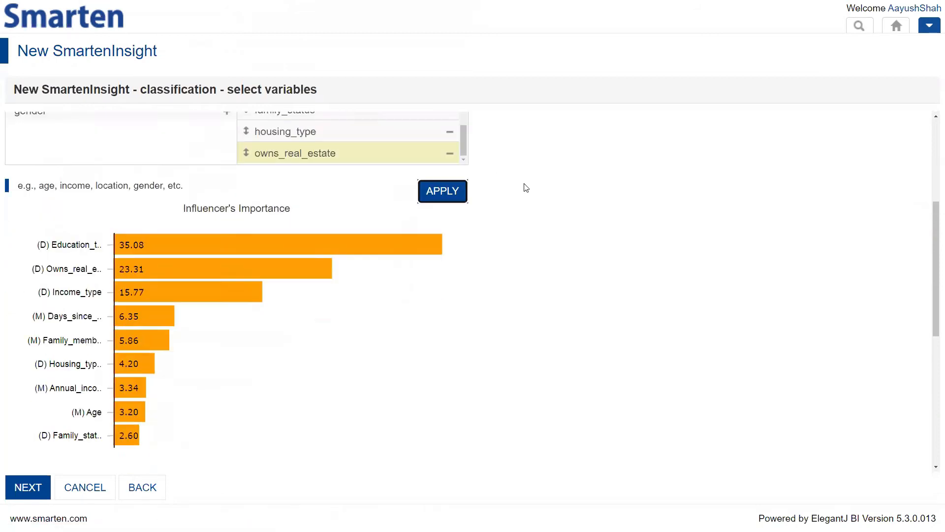
# Try Over sampling and Under sampling for data balancing, and return the setting to None
pyautogui.scroll(-2, 526, 187)
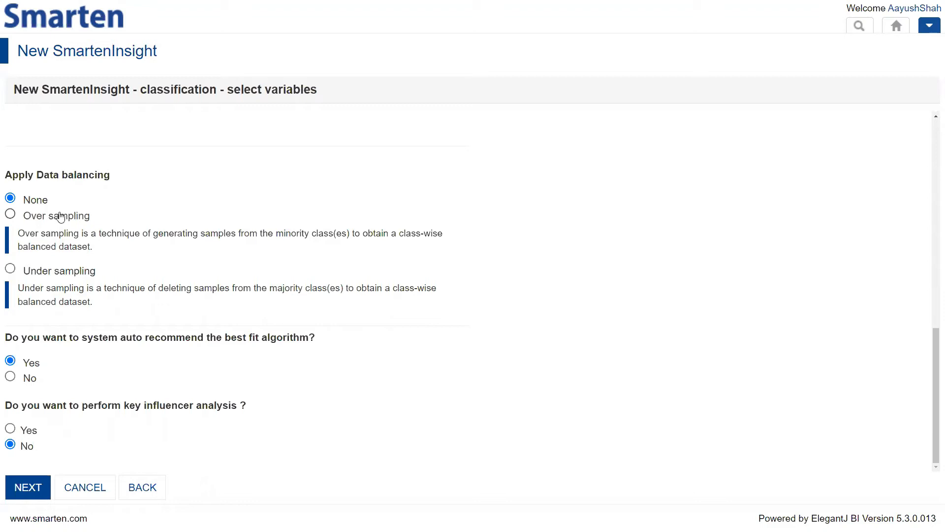
pyautogui.click(60, 217)
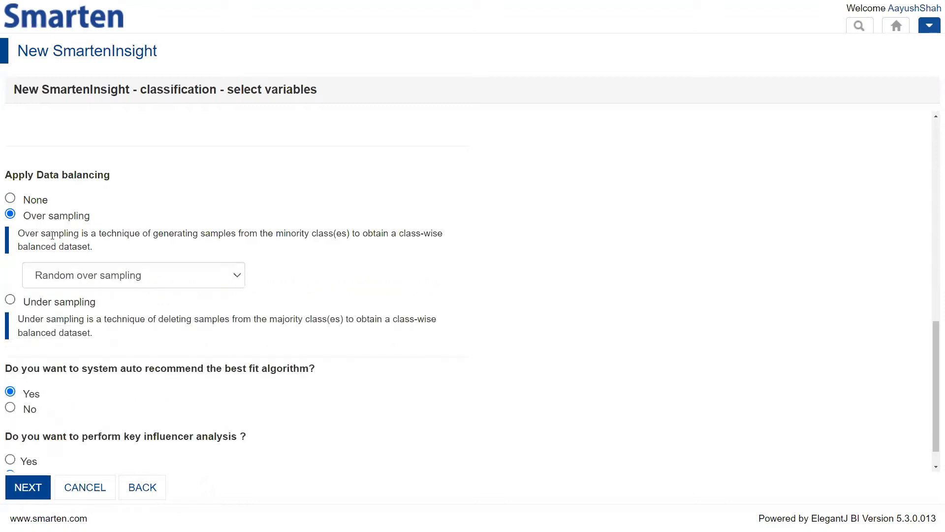
pyautogui.click(61, 302)
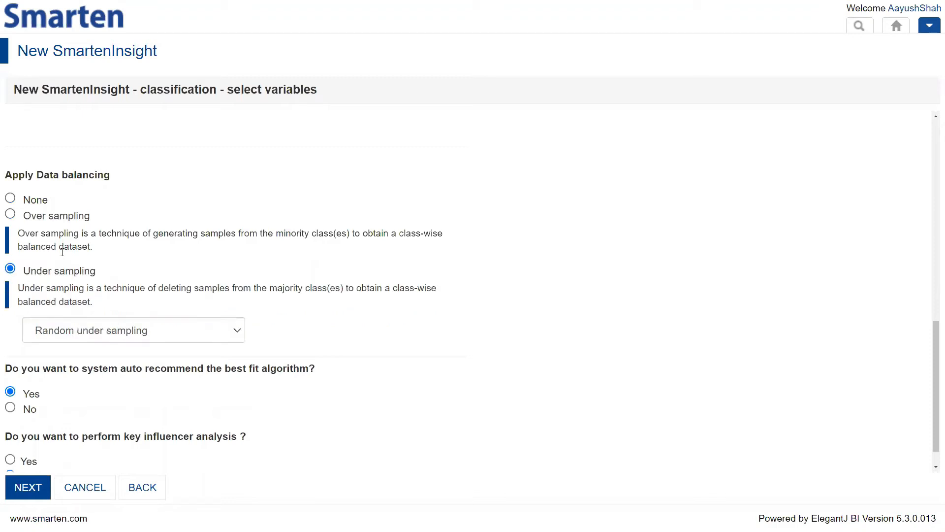
pyautogui.click(63, 216)
pyautogui.click(67, 301)
pyautogui.click(36, 203)
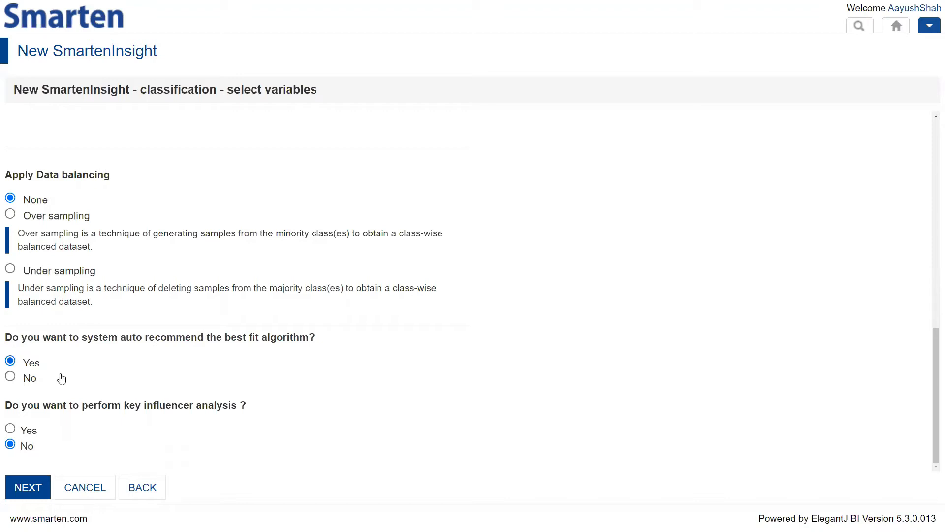
# Turn off automatic algorithm recommendation, review the available classification algorithms, and set the recommendation back to Yes
pyautogui.click(32, 380)
pyautogui.scroll(-1, 142, 364)
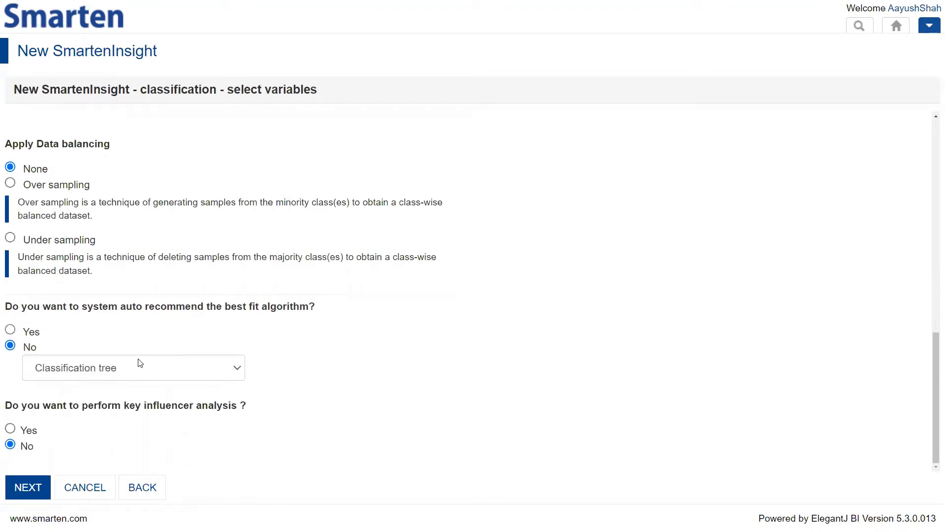
pyautogui.click(134, 375)
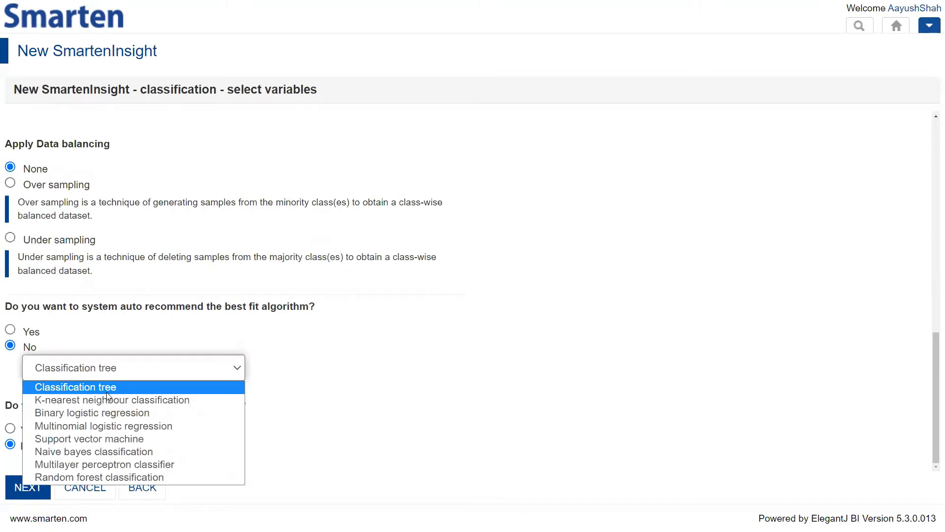
pyautogui.click(108, 387)
pyautogui.click(110, 372)
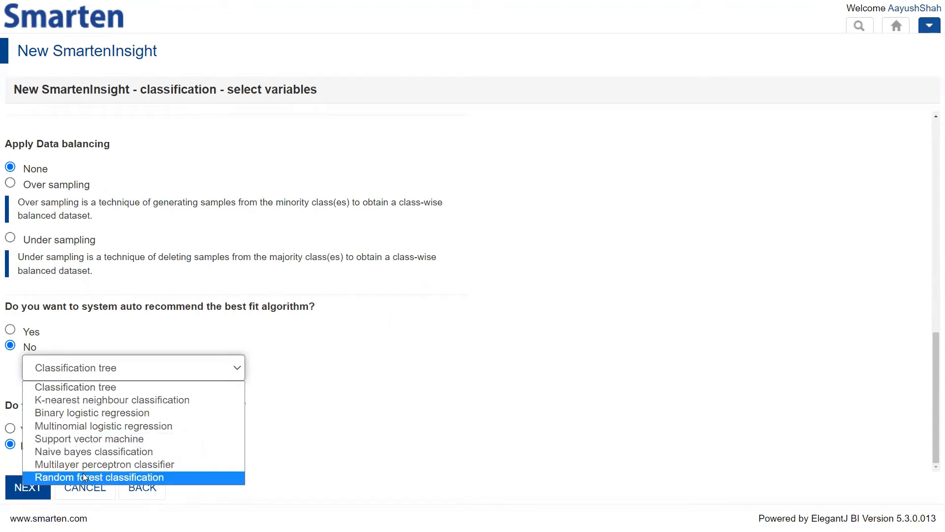
pyautogui.click(178, 372)
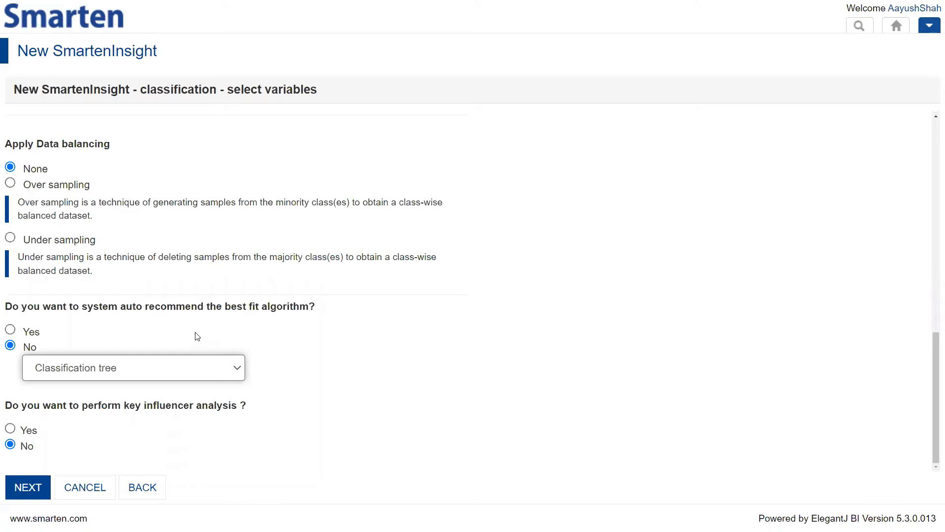
pyautogui.click(31, 333)
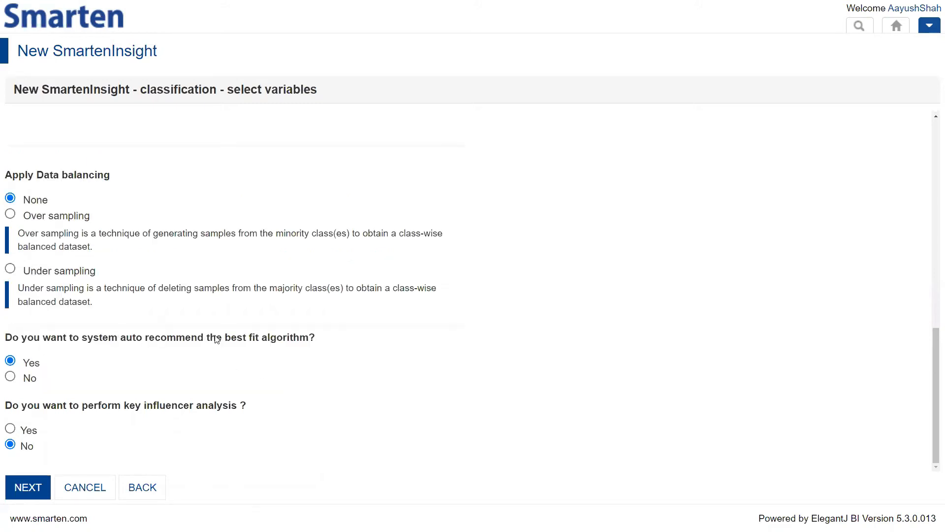
# Accept the predictor, balancing and algorithm settings and generate the classification model
pyautogui.scroll(3, 215, 338)
pyautogui.scroll(-3, 215, 339)
pyautogui.click(30, 486)
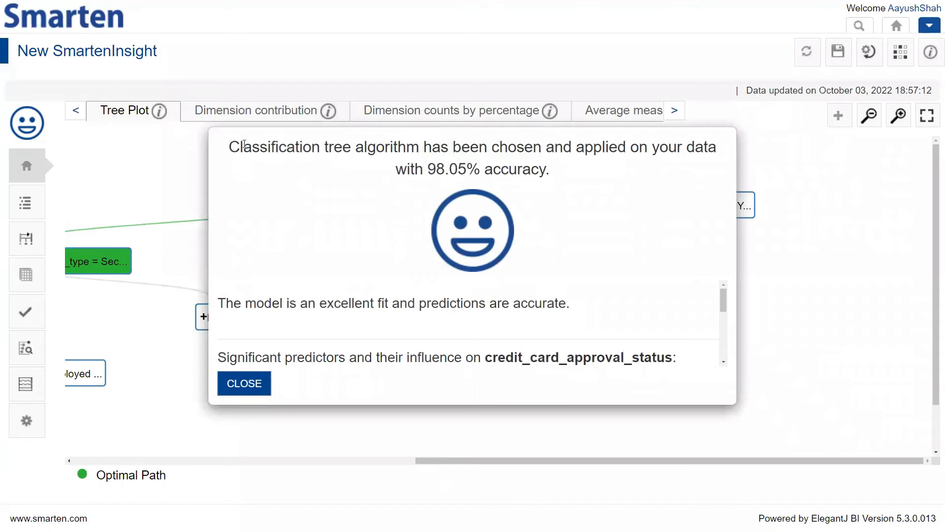
# Review the chosen algorithm, accuracy, model fit and significant predictors in the model summary, and close it
pyautogui.moveTo(228, 149); pyautogui.dragTo(420, 154)
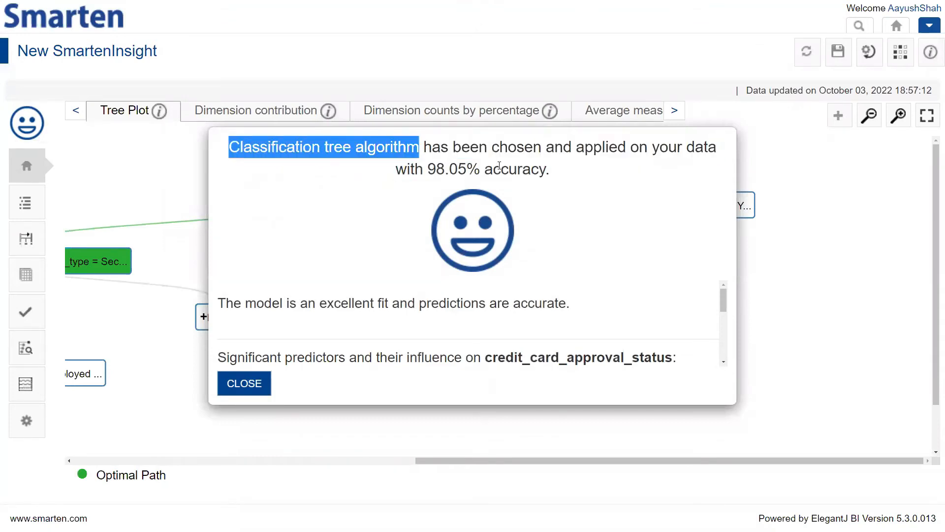
pyautogui.moveTo(426, 170); pyautogui.dragTo(495, 183)
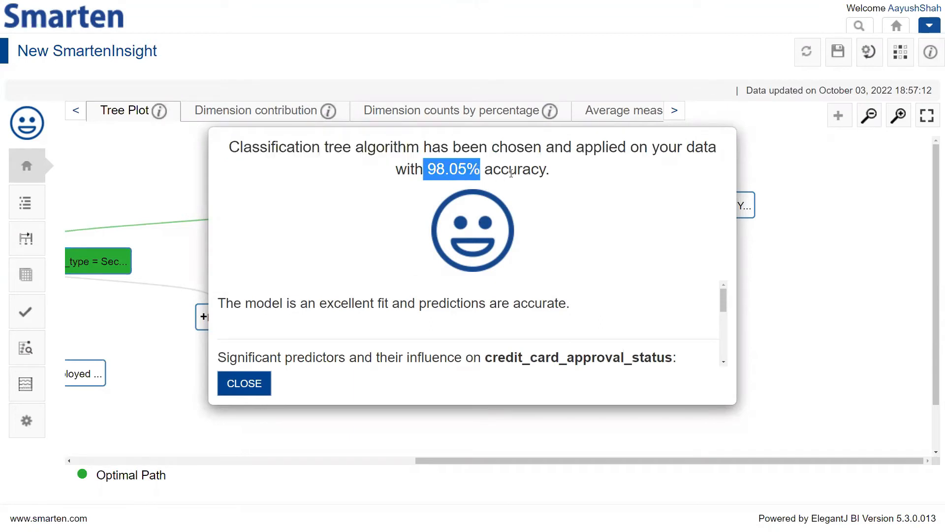
pyautogui.click(511, 172)
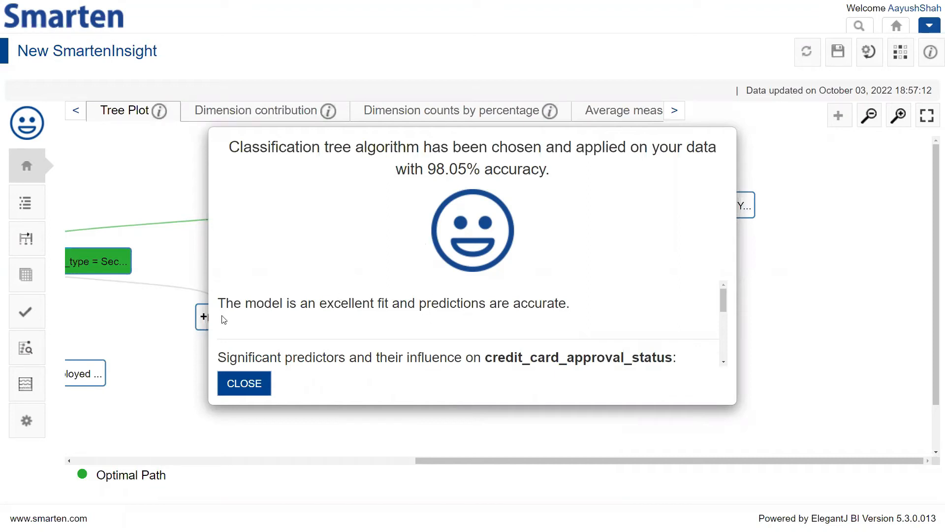
pyautogui.moveTo(219, 303); pyautogui.dragTo(612, 297)
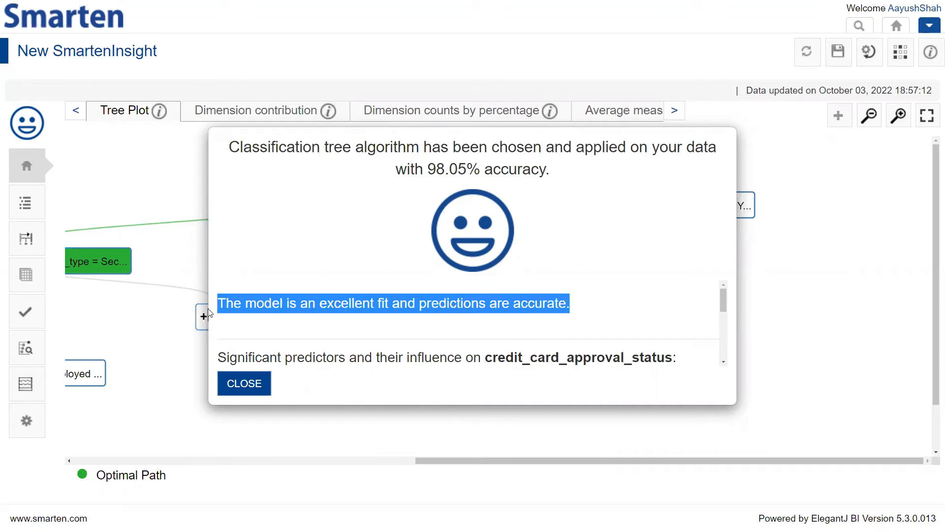
pyautogui.click(582, 328)
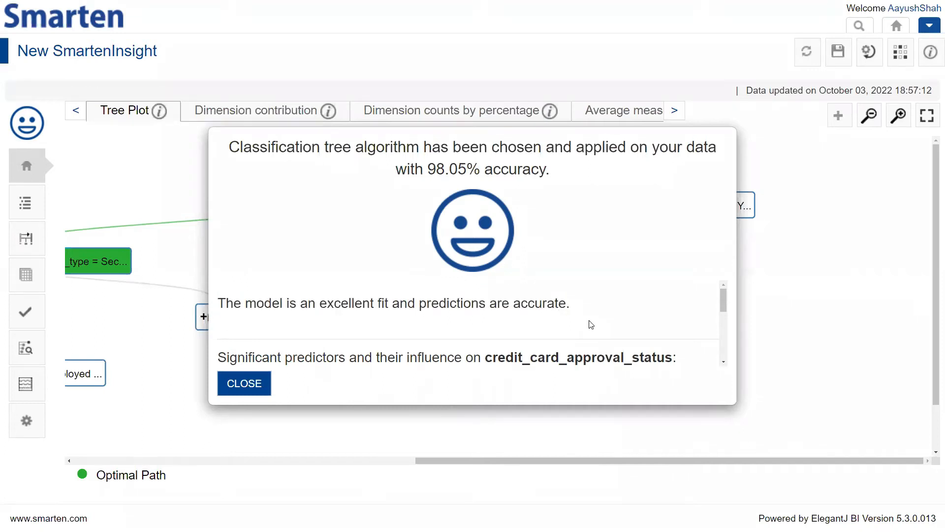
pyautogui.scroll(-5, 588, 320)
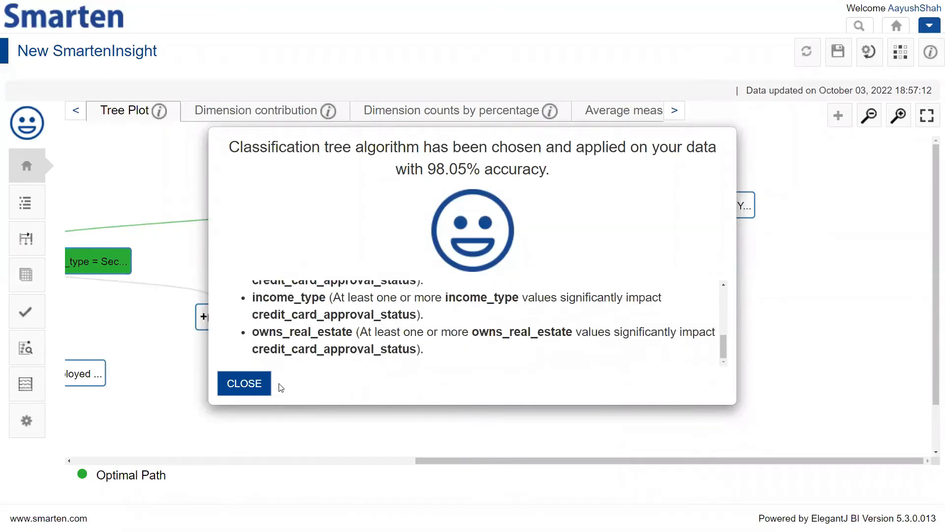
pyautogui.click(264, 384)
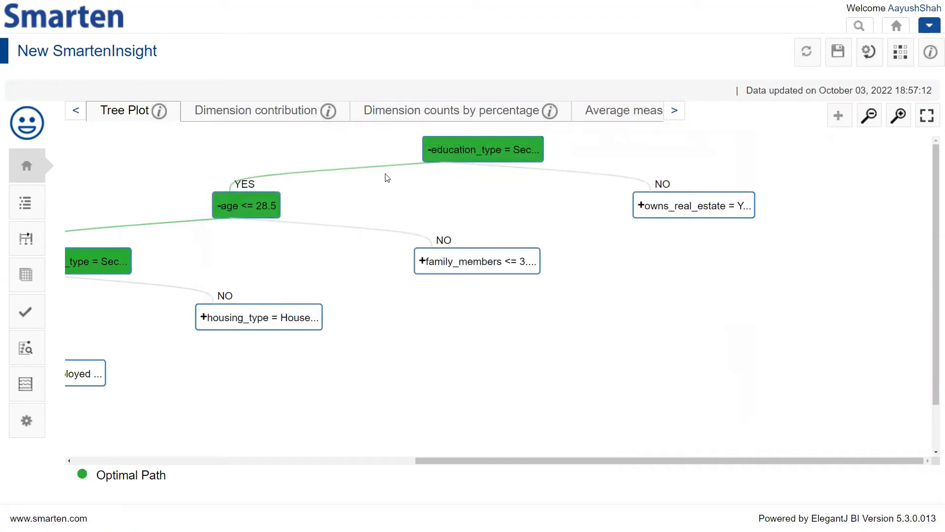
# View the Dimension contribution and Dimension counts by percentage charts, and return to the Tree Plot
pyautogui.click(263, 109)
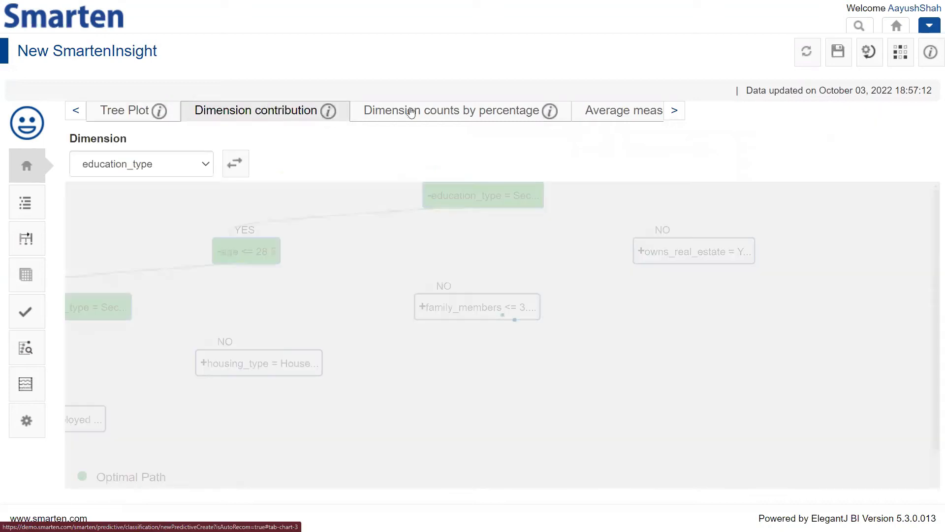
pyautogui.click(505, 113)
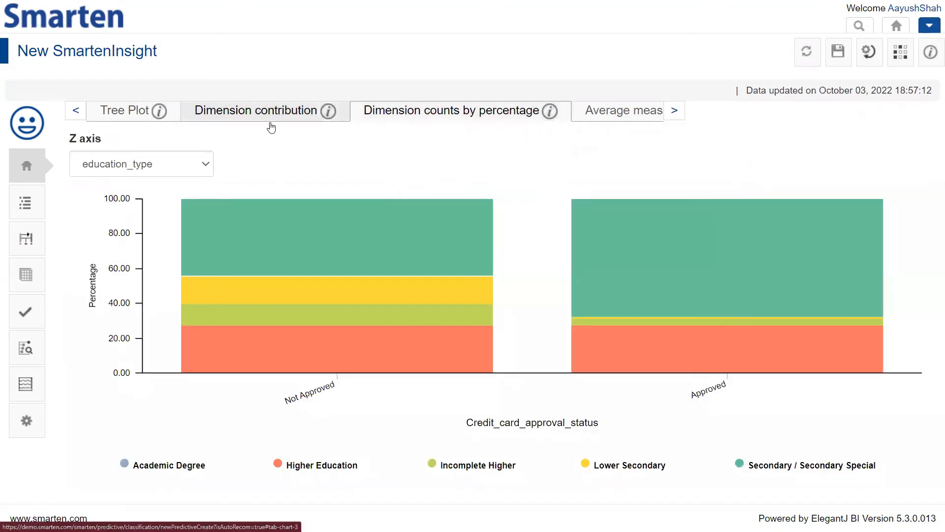
pyautogui.click(157, 111)
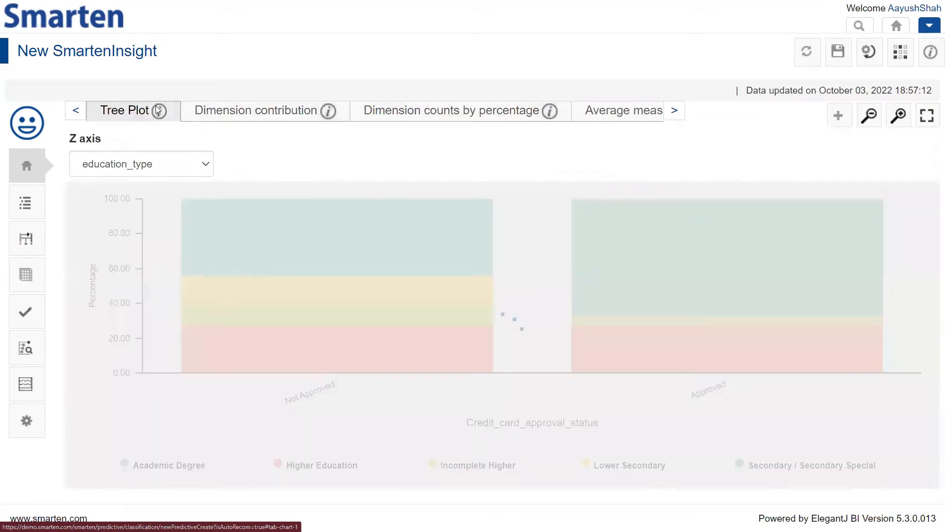
# Collapse and re-expand the age <= 28.5 node, and expand the housing_type node and the family_members node beneath it
pyautogui.click(268, 209)
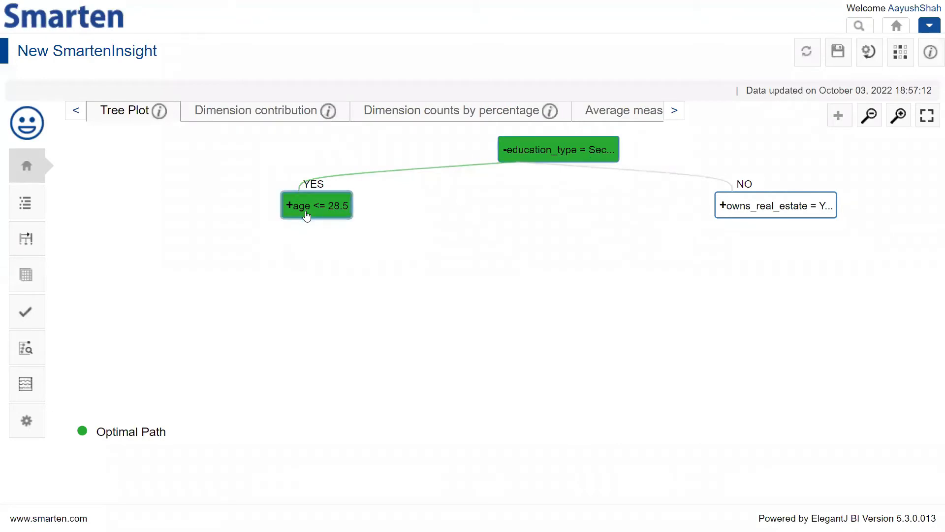
pyautogui.click(306, 215)
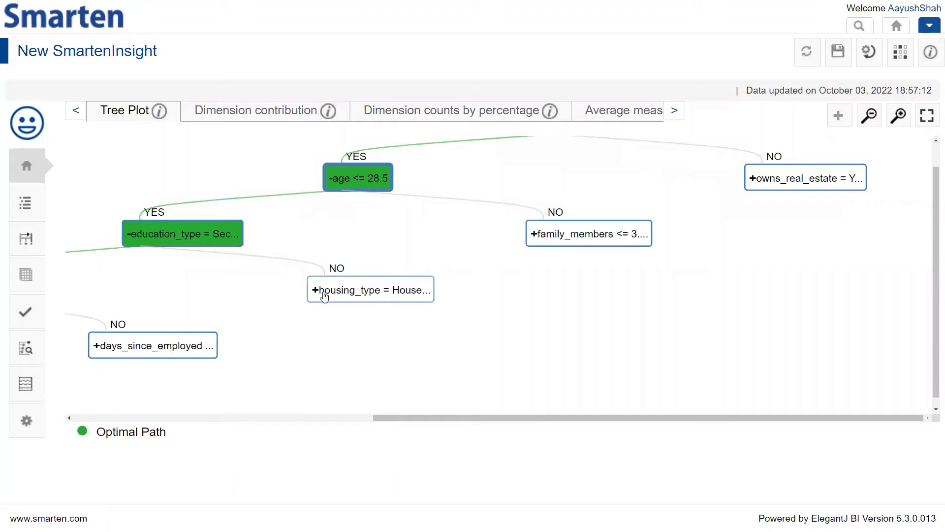
pyautogui.click(324, 292)
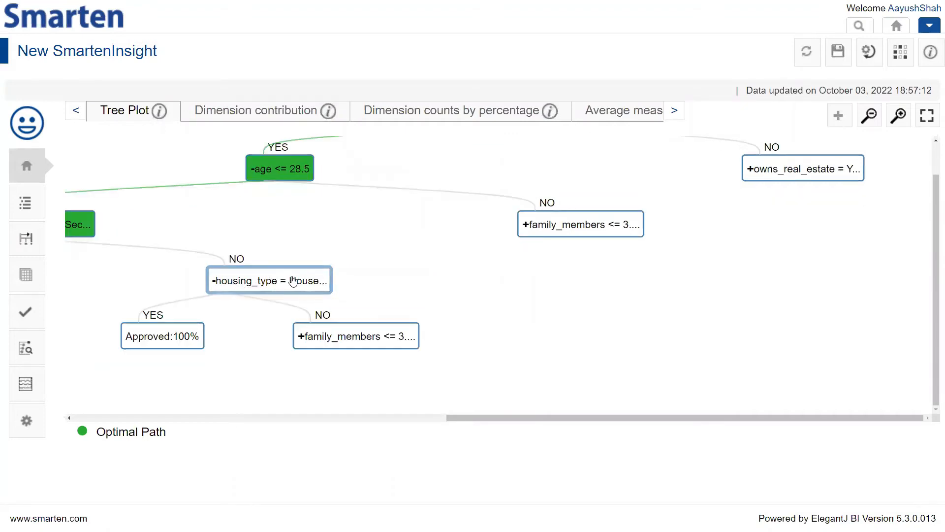
pyautogui.click(311, 340)
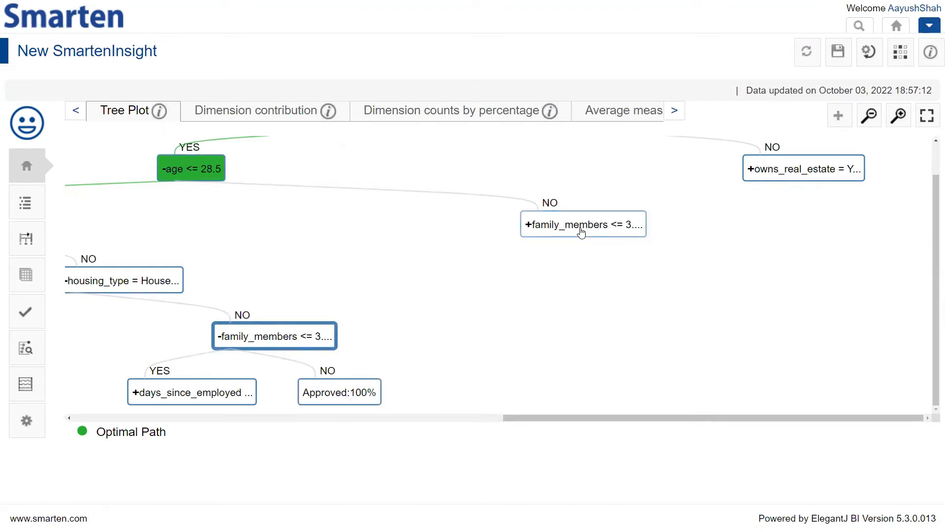
# Expand family_members on the NO branch of age <= 28.5 and its housing_type node, and collapse the family_members branch
pyautogui.click(581, 231)
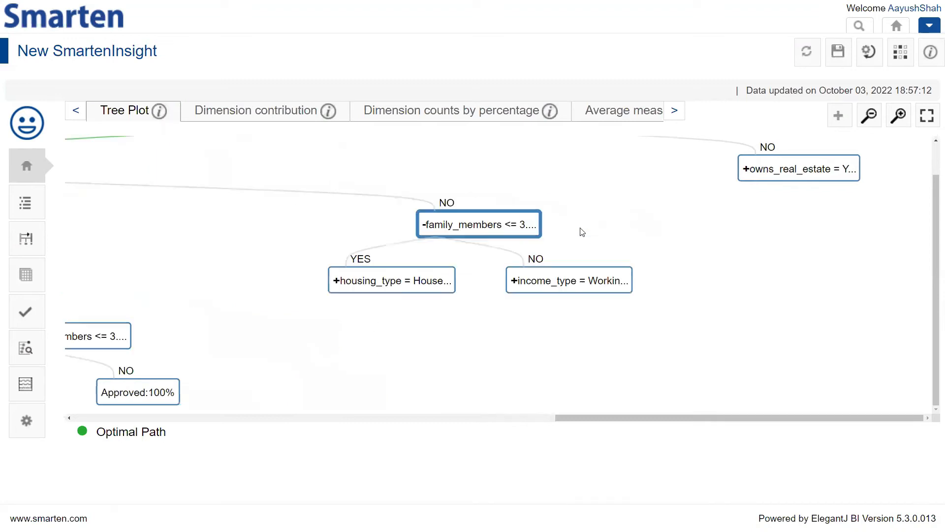
pyautogui.click(425, 281)
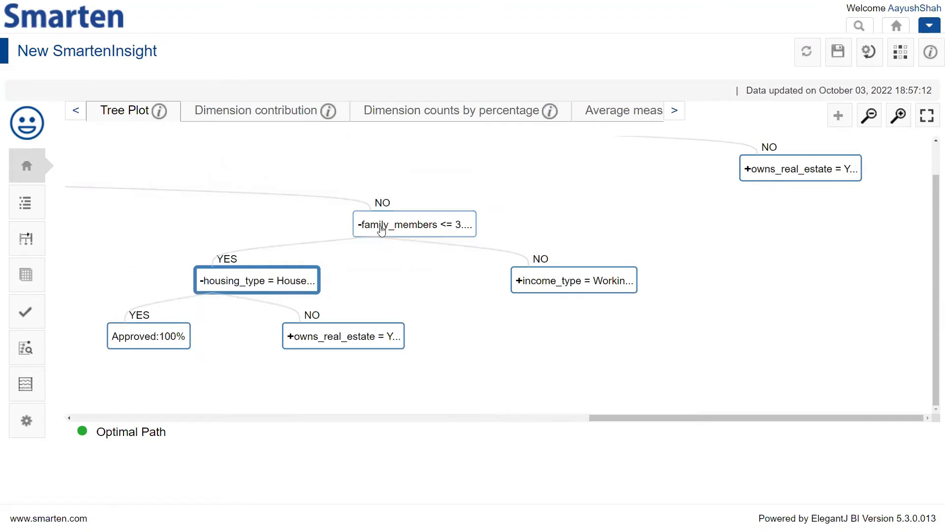
pyautogui.click(382, 228)
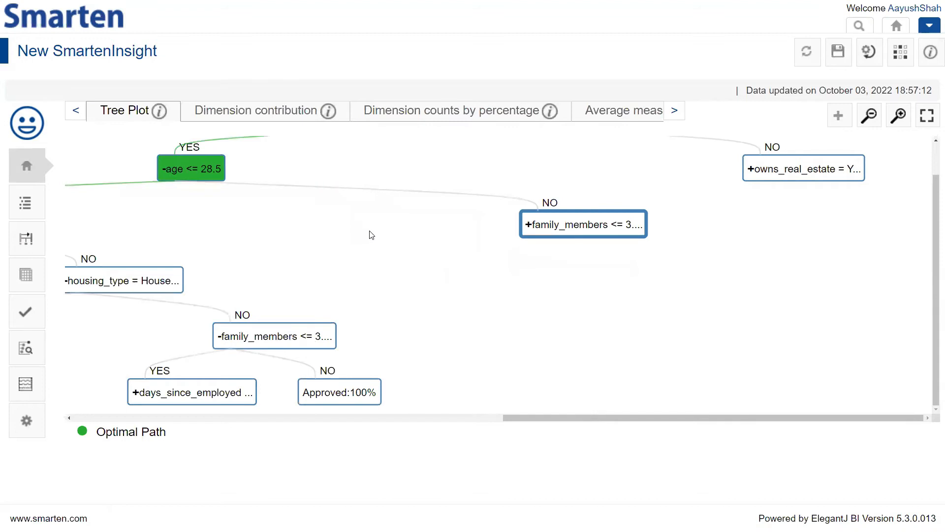
# Collapse the age <= 28.5 branch, and expand owns_real_estate and the income_type node on its YES branch
pyautogui.scroll(-5, 371, 232)
pyautogui.click(578, 171)
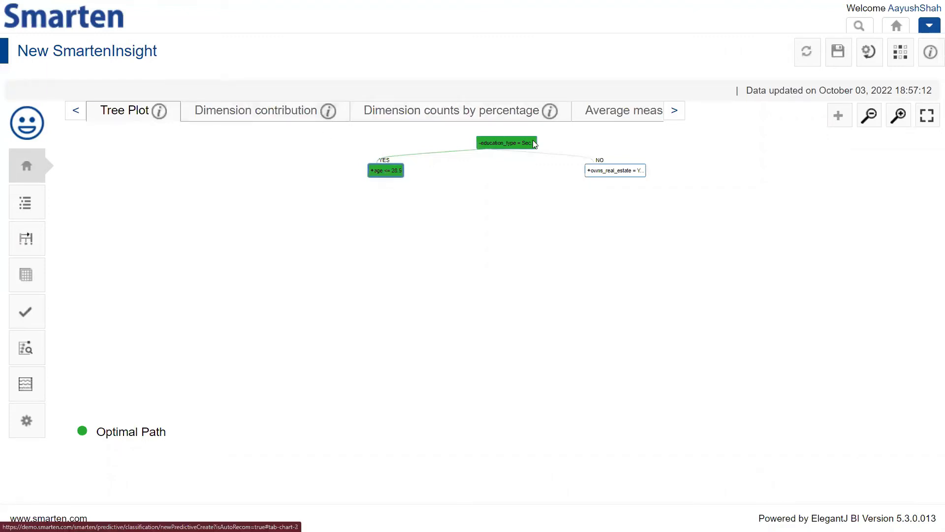
pyautogui.scroll(3, 536, 143)
pyautogui.click(656, 188)
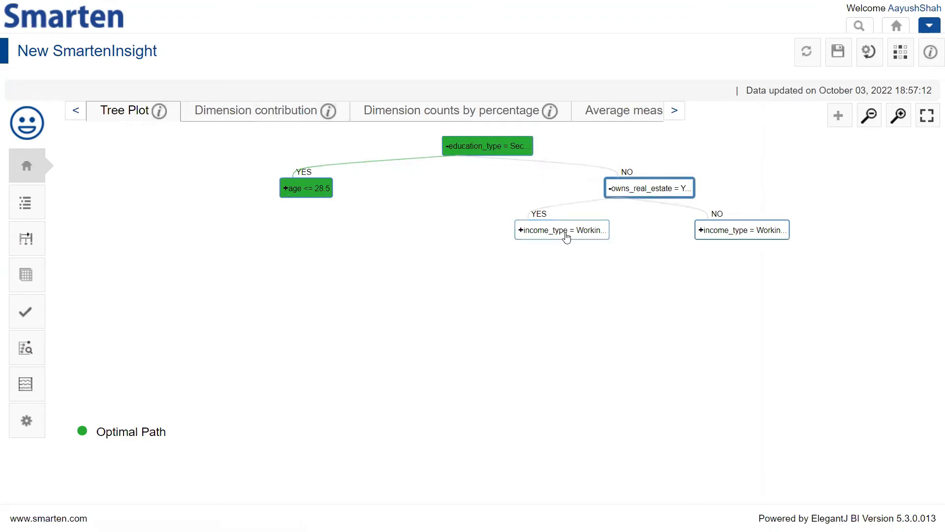
pyautogui.click(566, 238)
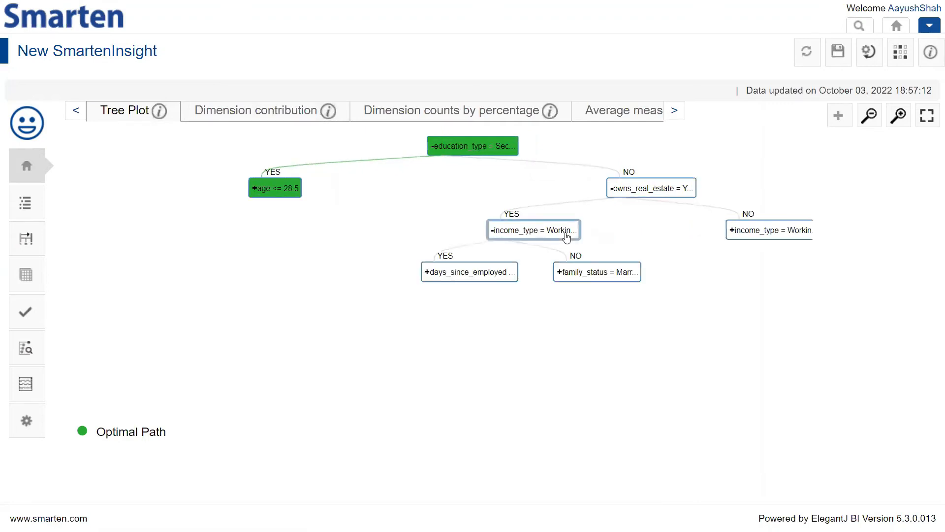
# View the Dimension contribution chart for education_type, and switch its dimension to owns_real_estate and finally income_type
pyautogui.click(256, 112)
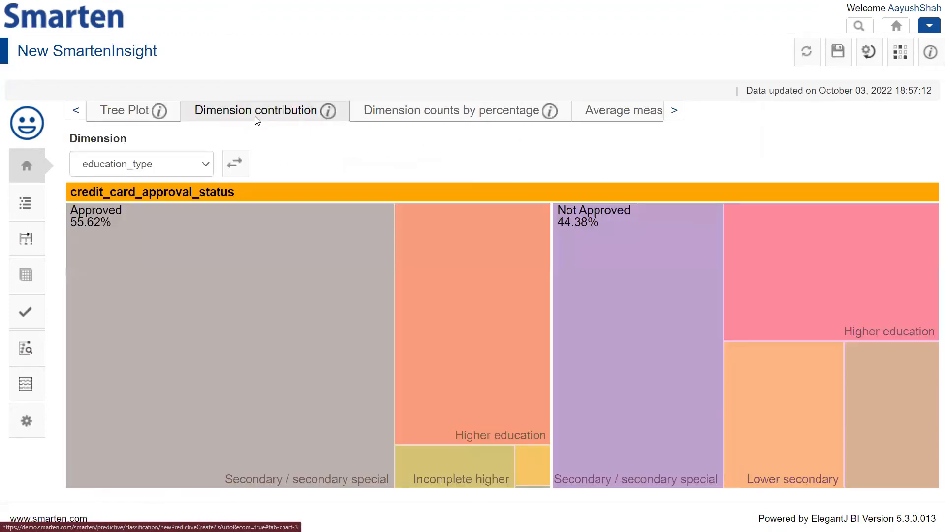
pyautogui.moveTo(289, 229)
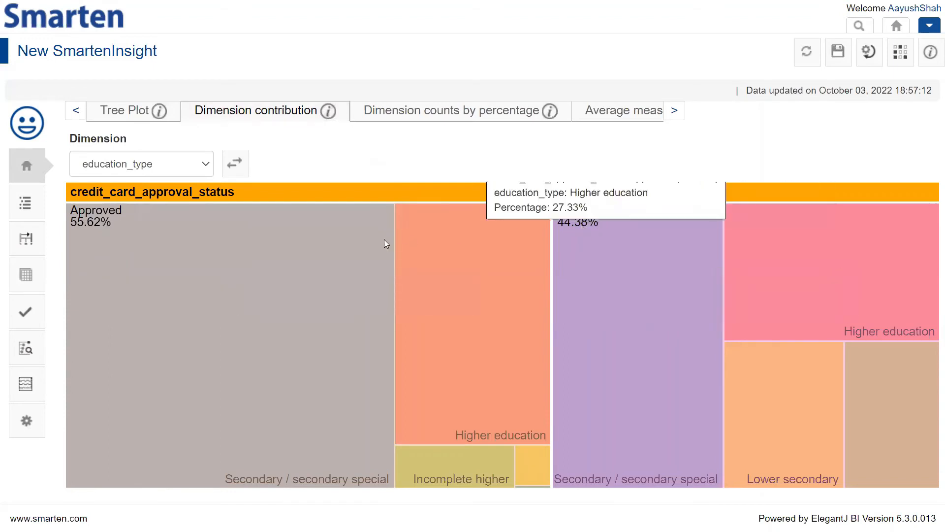
pyautogui.click(167, 169)
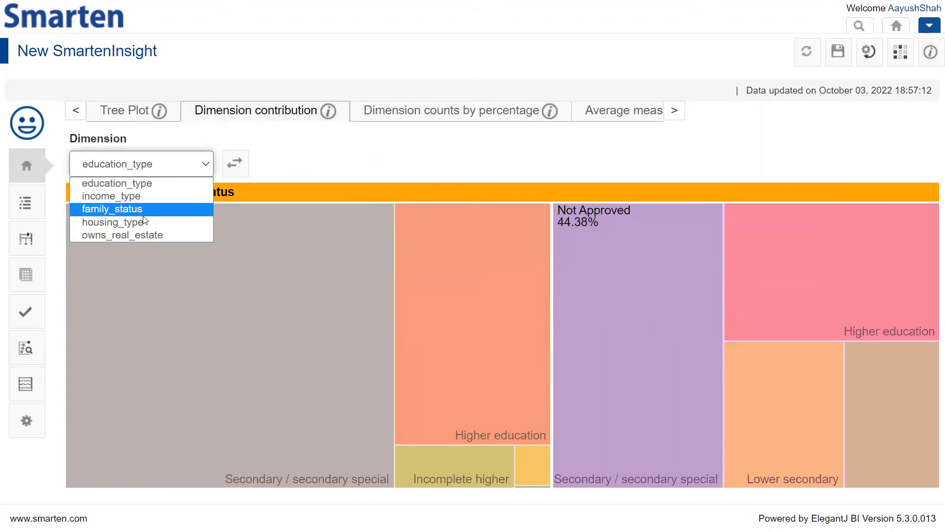
pyautogui.click(140, 236)
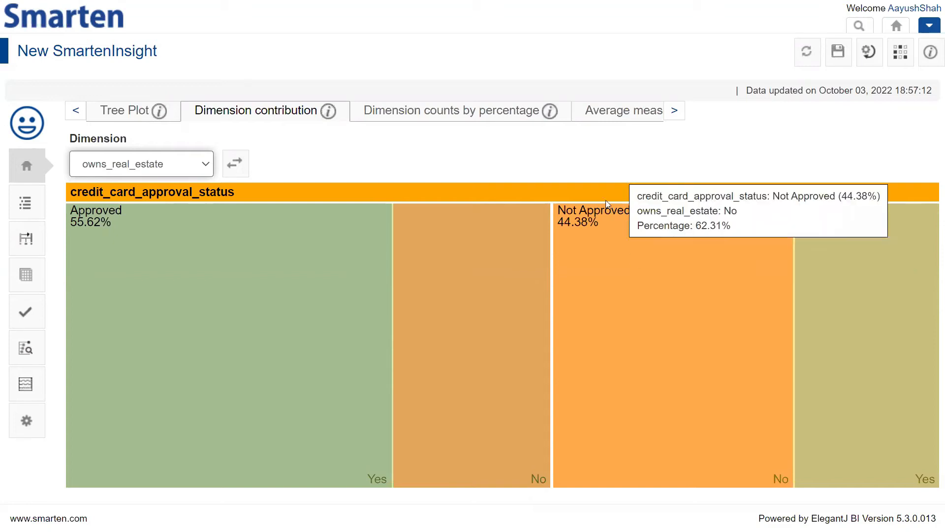
pyautogui.click(205, 165)
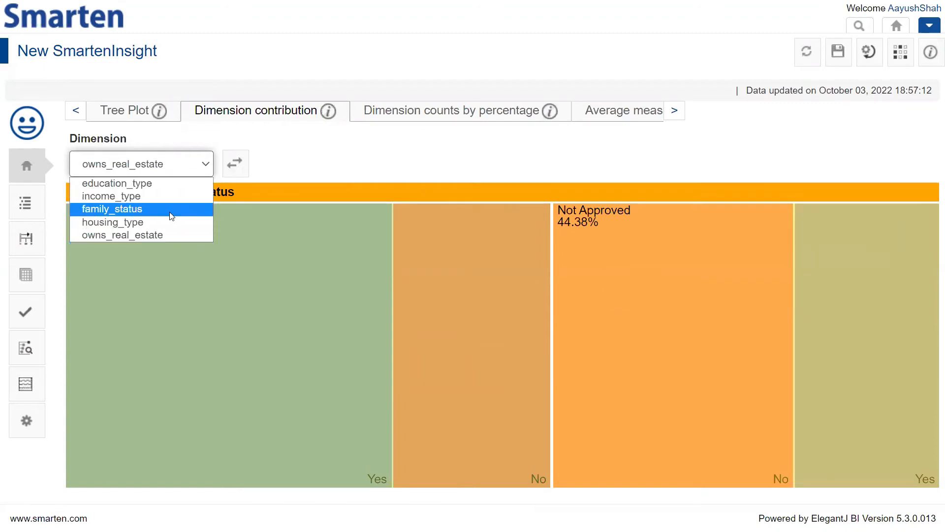
pyautogui.click(161, 195)
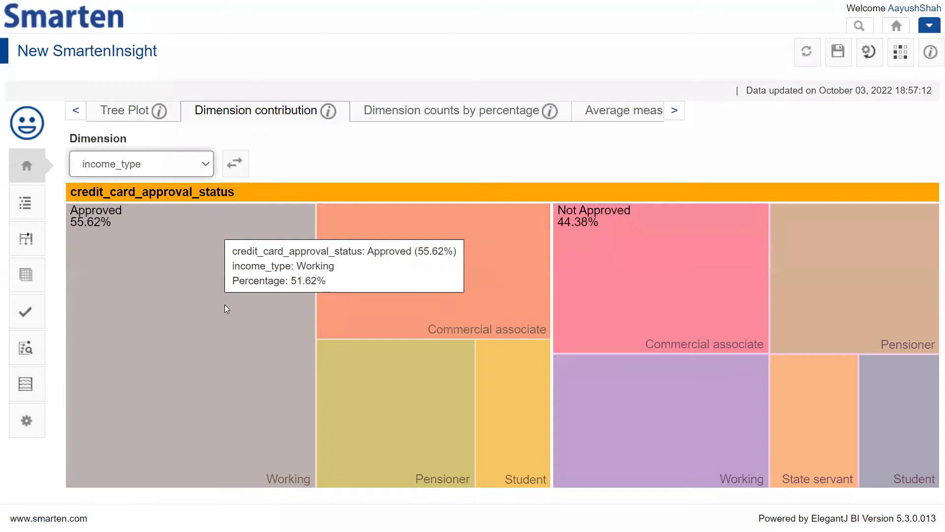
# View the Dimension counts by percentage chart with its explanation, and the Average measures by target classes chart
pyautogui.click(414, 114)
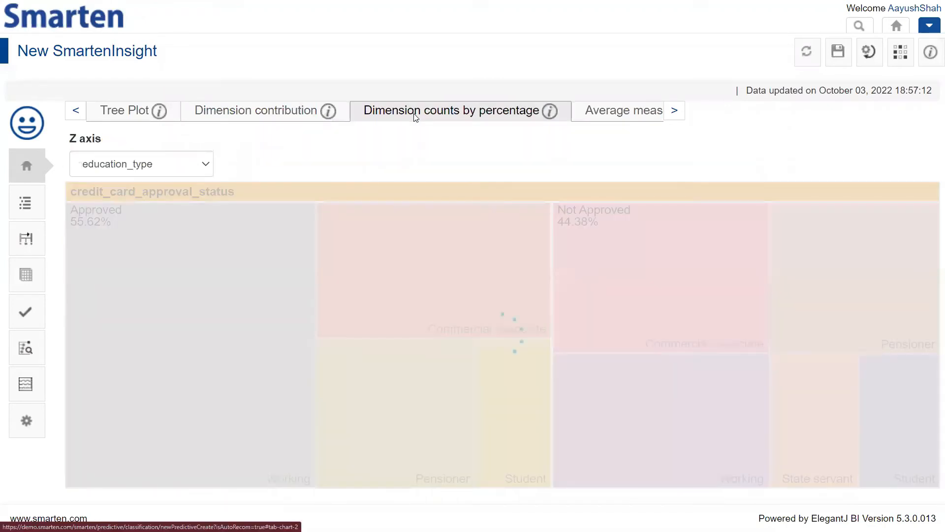
pyautogui.moveTo(548, 113)
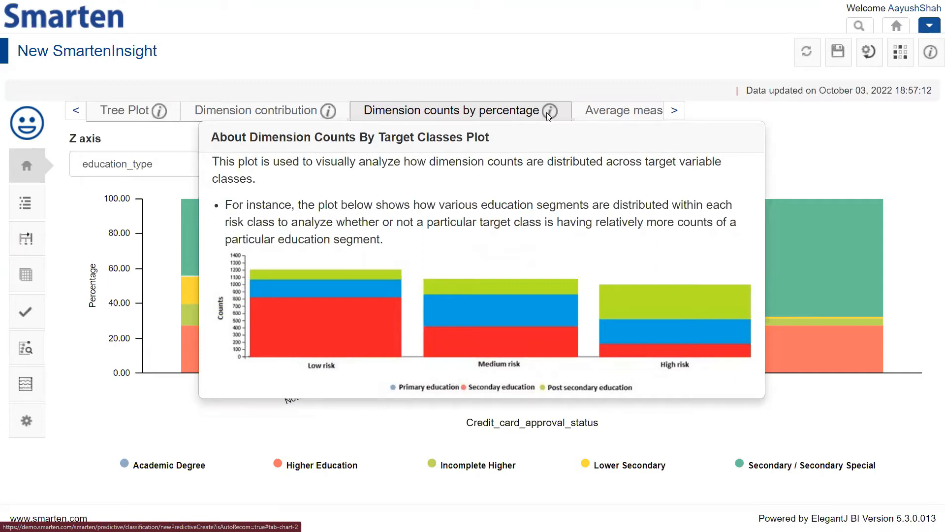
pyautogui.click(590, 116)
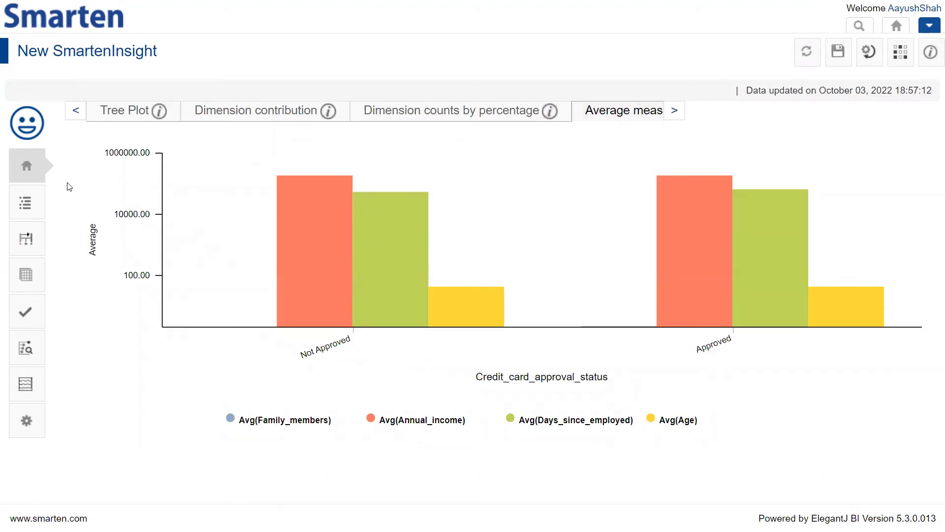
pyautogui.hotkey('ctrl', '-')
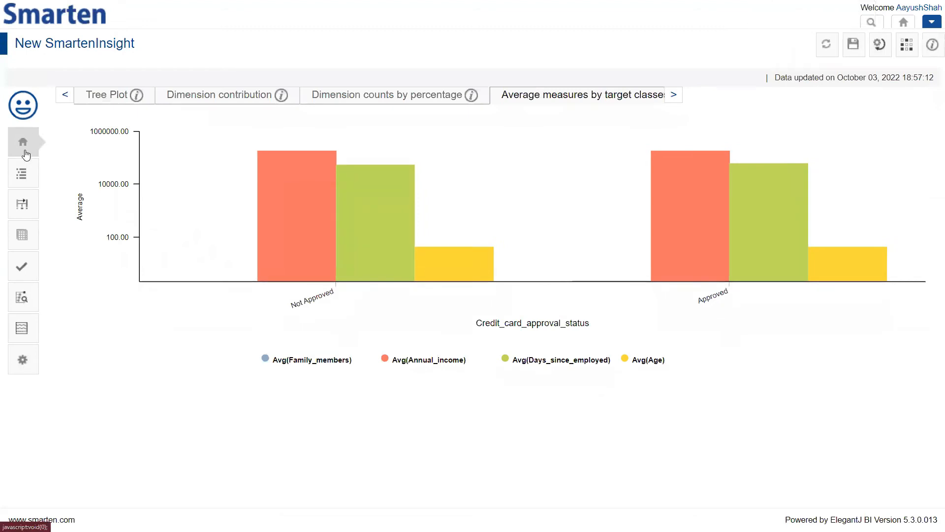
# Open the model's Interpretation and examine the Influencer's Importance chart alongside the list of significant predictors
pyautogui.click(21, 183)
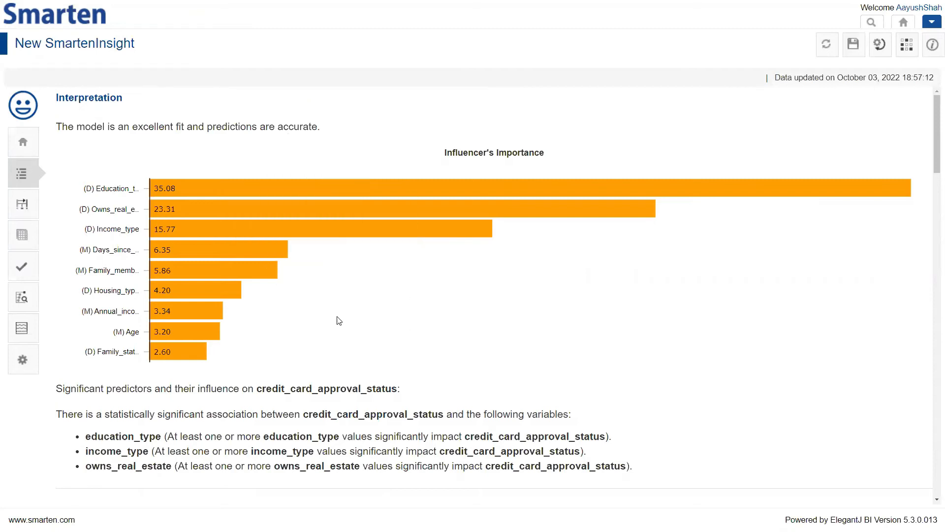
pyautogui.scroll(-4, 329, 351)
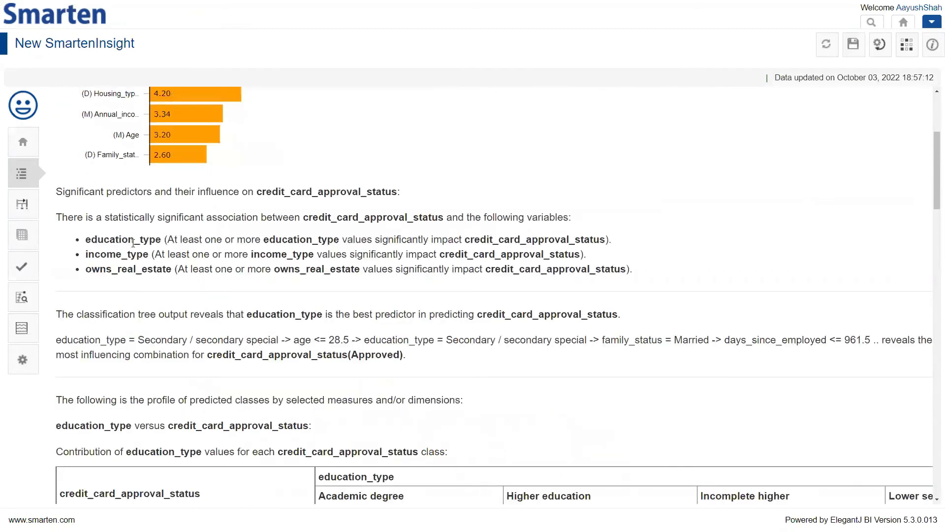
pyautogui.scroll(4, 133, 242)
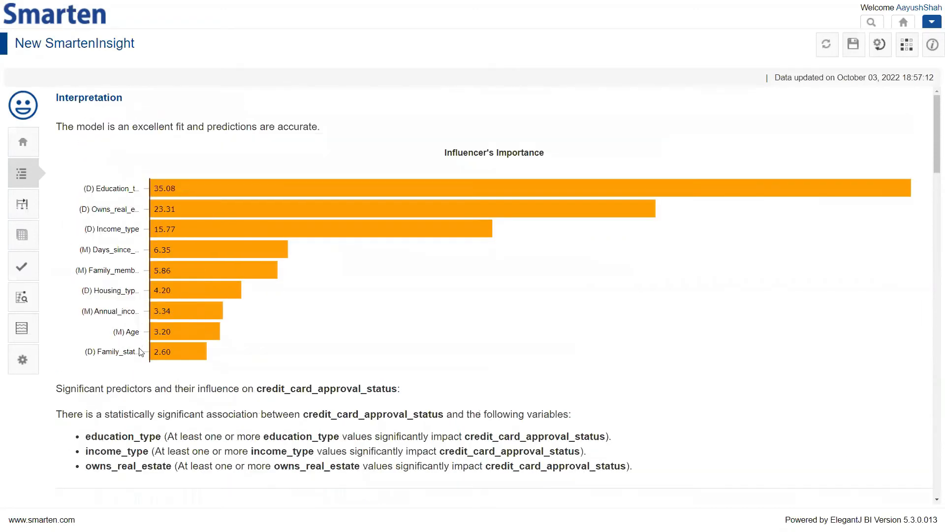
pyautogui.scroll(-2, 140, 352)
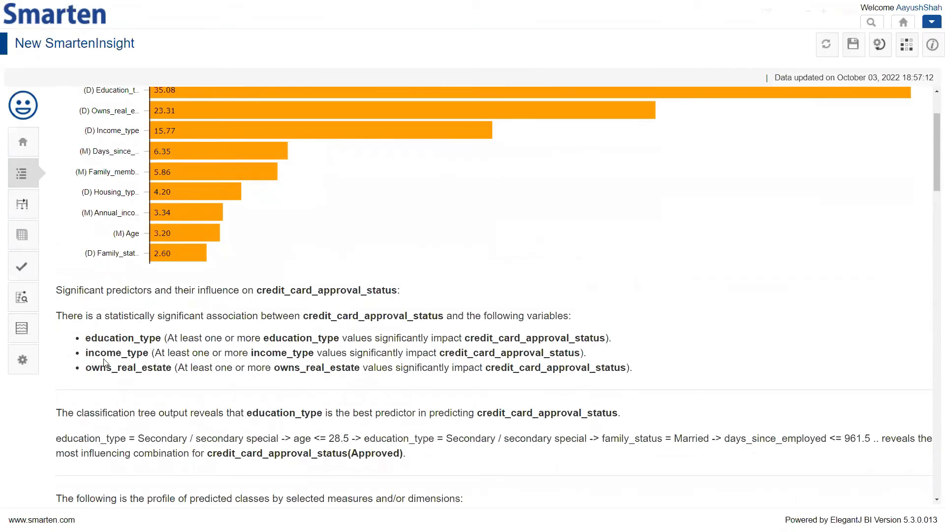
pyautogui.hotkey('ctrl', '+')
pyautogui.scroll(-2, 145, 309)
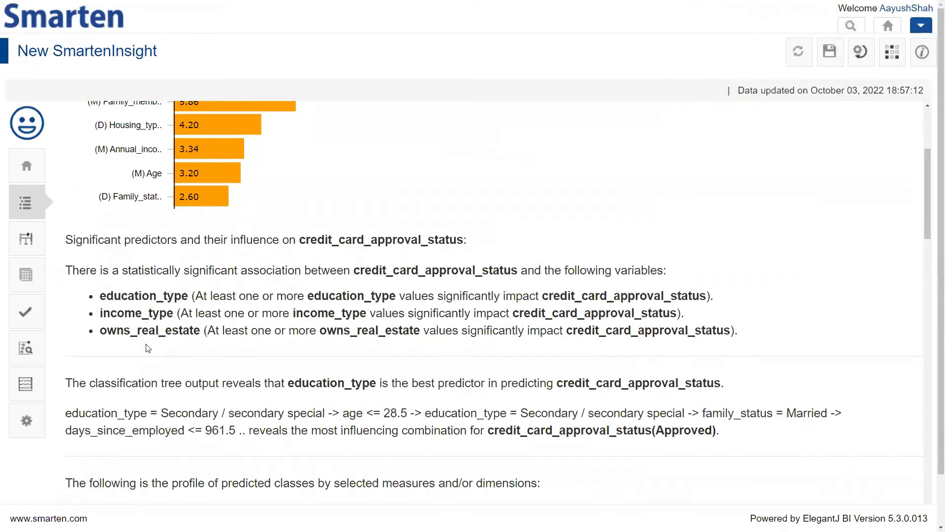
pyautogui.scroll(2, 149, 339)
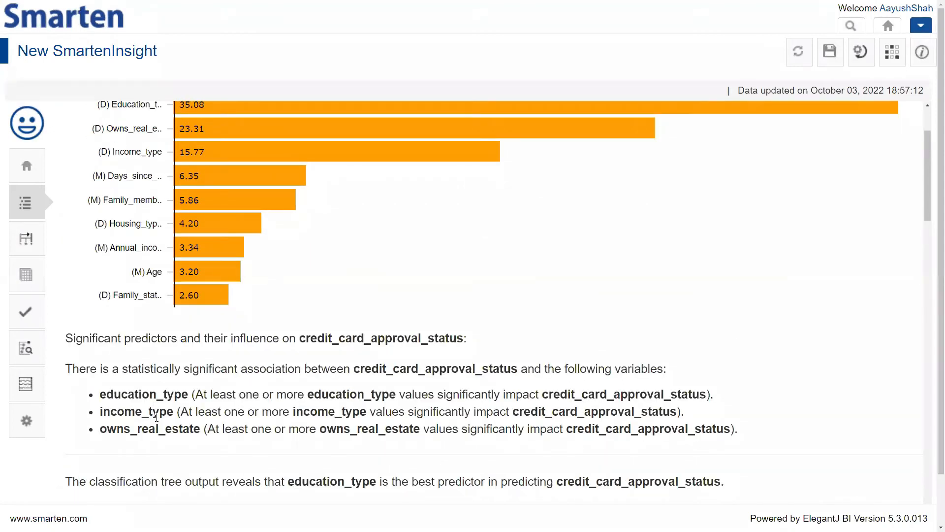
pyautogui.scroll(2, 156, 417)
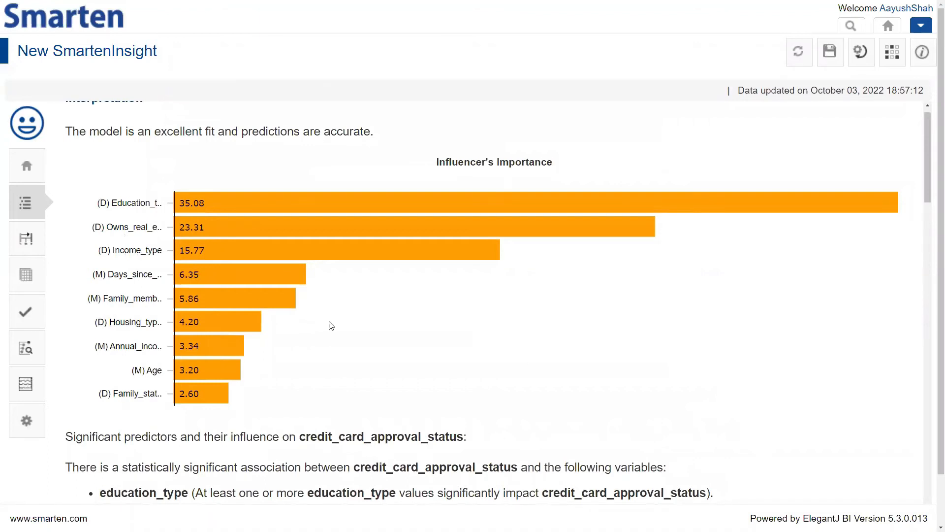
# Read the significant predictors, the most influencing combination and the education_type versus credit_card_approval_status profile in the Interpretation
pyautogui.scroll(-4, 330, 325)
pyautogui.scroll(-2, 330, 325)
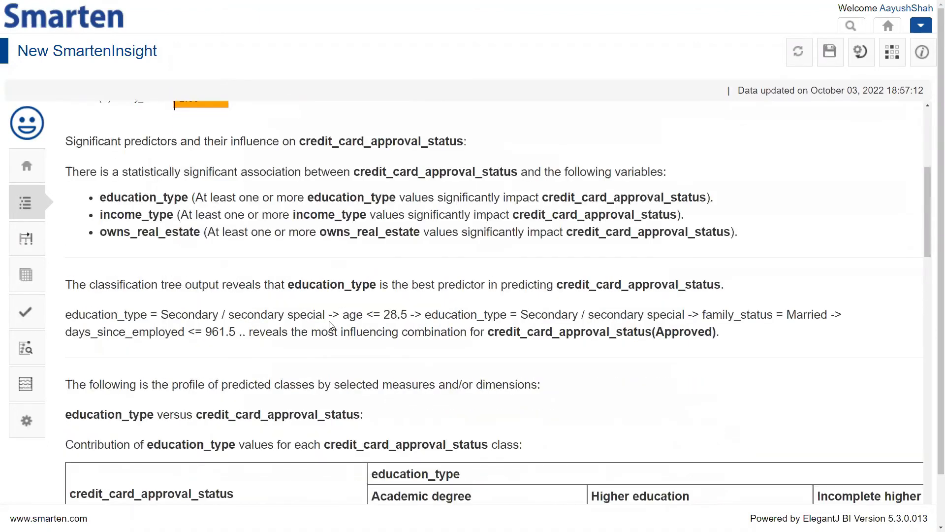
pyautogui.scroll(-2, 330, 325)
pyautogui.scroll(-2, 330, 321)
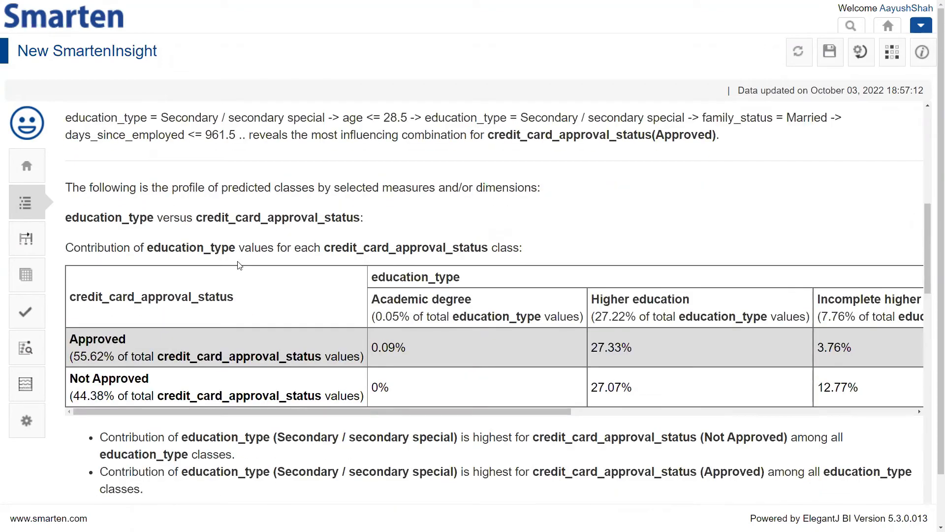
pyautogui.scroll(5, 142, 285)
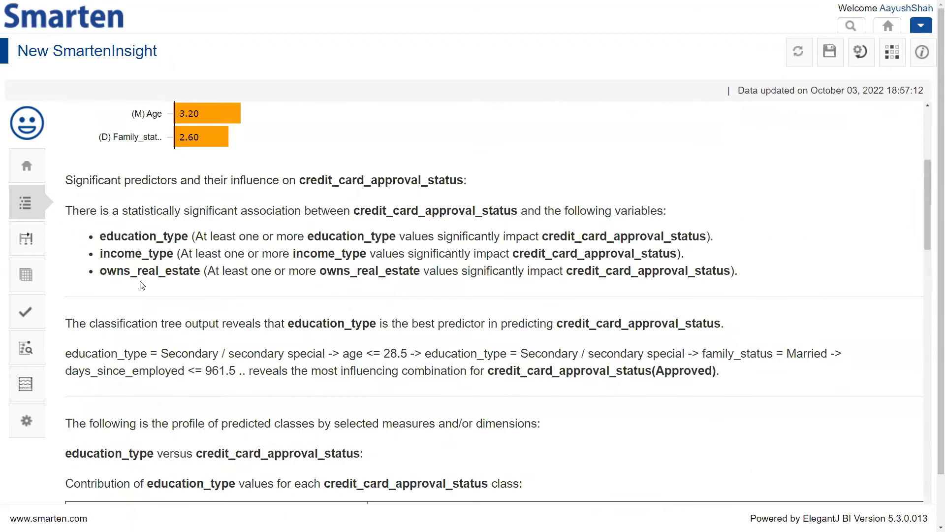
pyautogui.scroll(1, 142, 285)
pyautogui.doubleClick(138, 294)
pyautogui.click(141, 322)
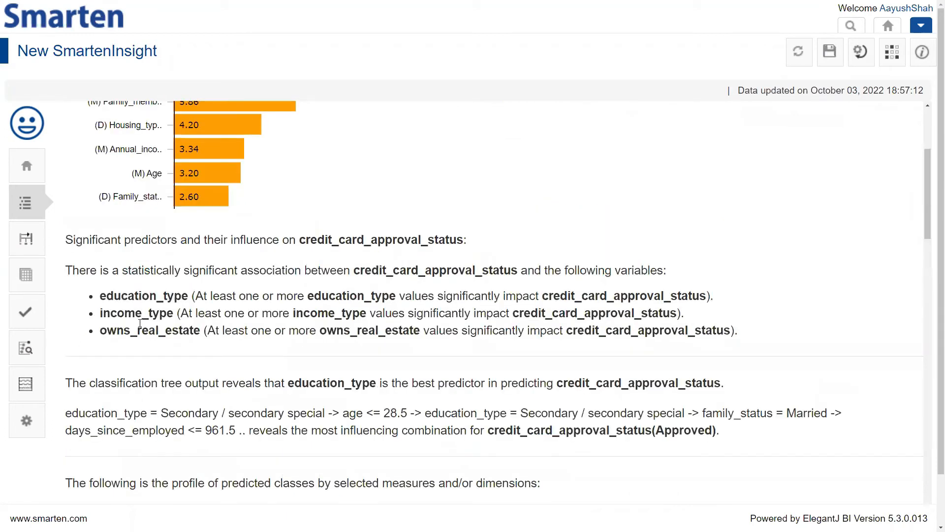
pyautogui.scroll(-5, 143, 316)
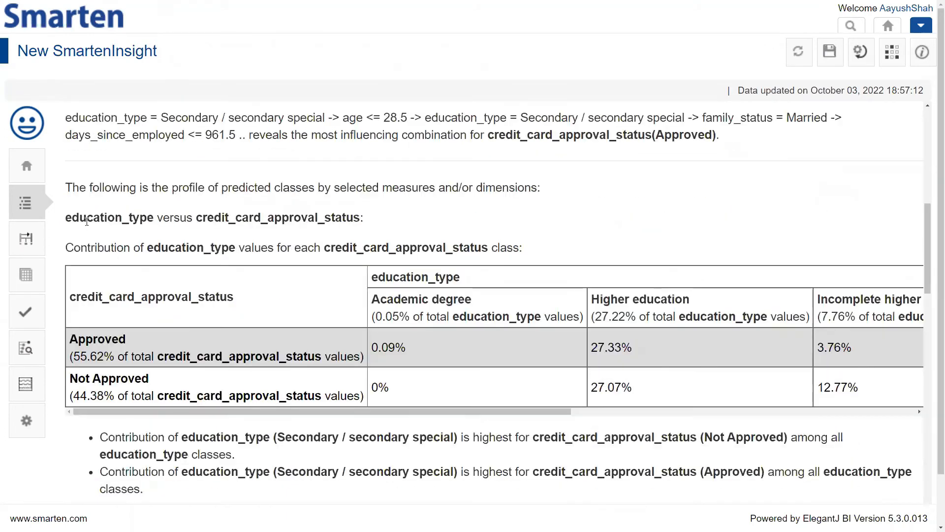
pyautogui.doubleClick(102, 219)
pyautogui.doubleClick(230, 223)
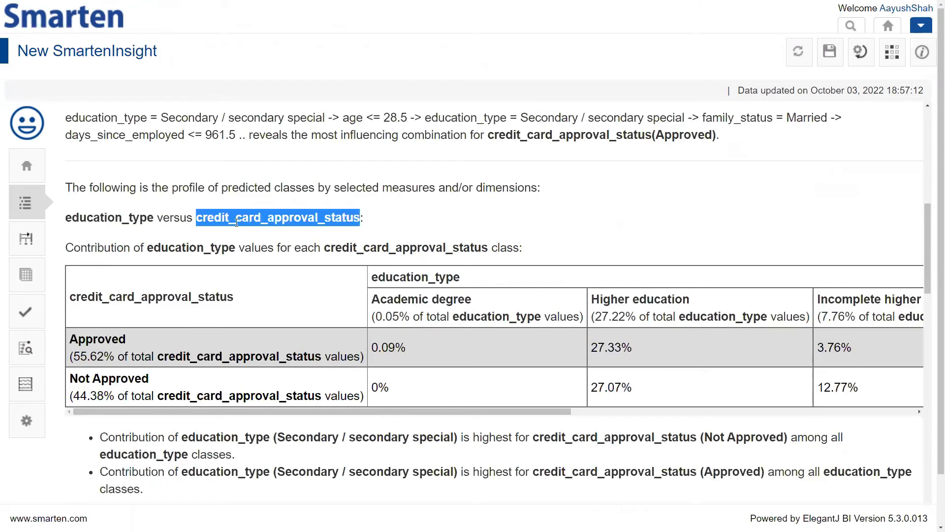
# Examine the income_type and owns_real_estate profiles versus credit_card_approval_status in the Interpretation
pyautogui.scroll(-9, 119, 316)
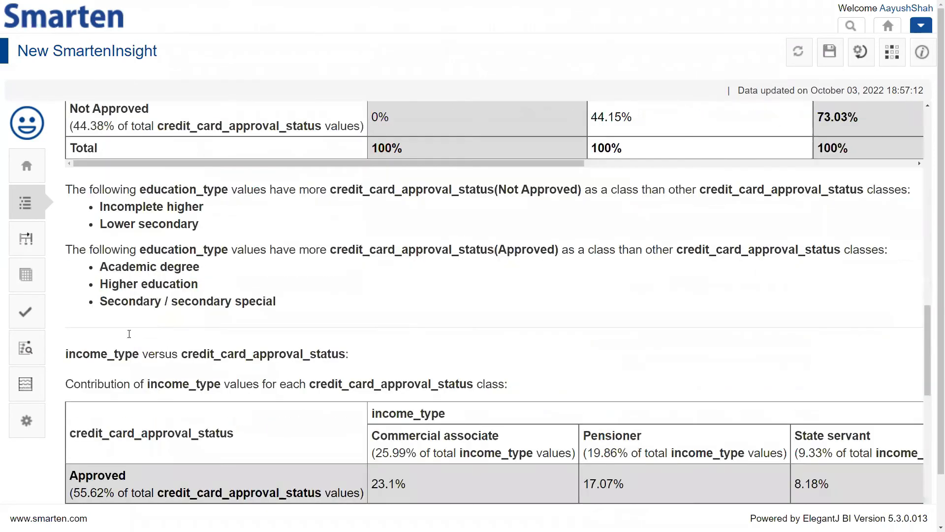
pyautogui.doubleClick(102, 313)
pyautogui.doubleClick(244, 314)
pyautogui.scroll(-4, 246, 320)
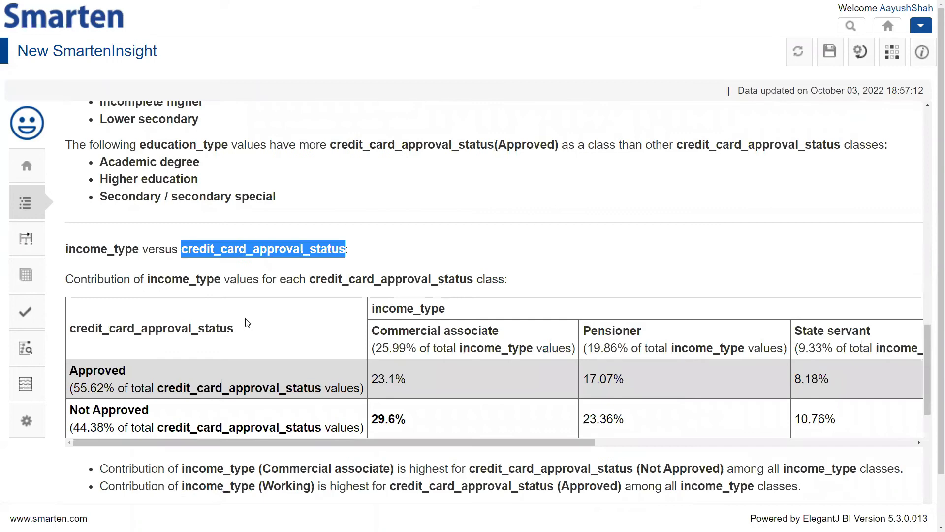
pyautogui.scroll(-10, 247, 323)
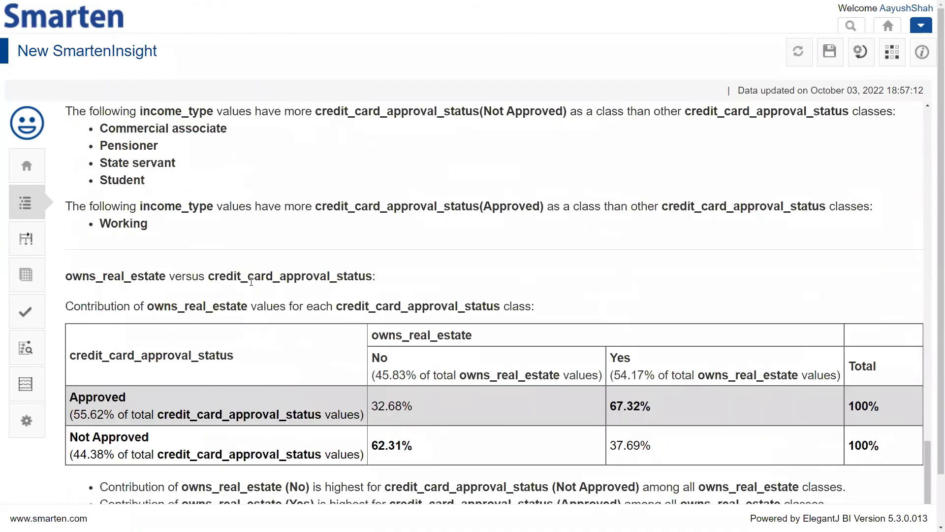
pyautogui.doubleClick(252, 278)
pyautogui.scroll(10, 253, 283)
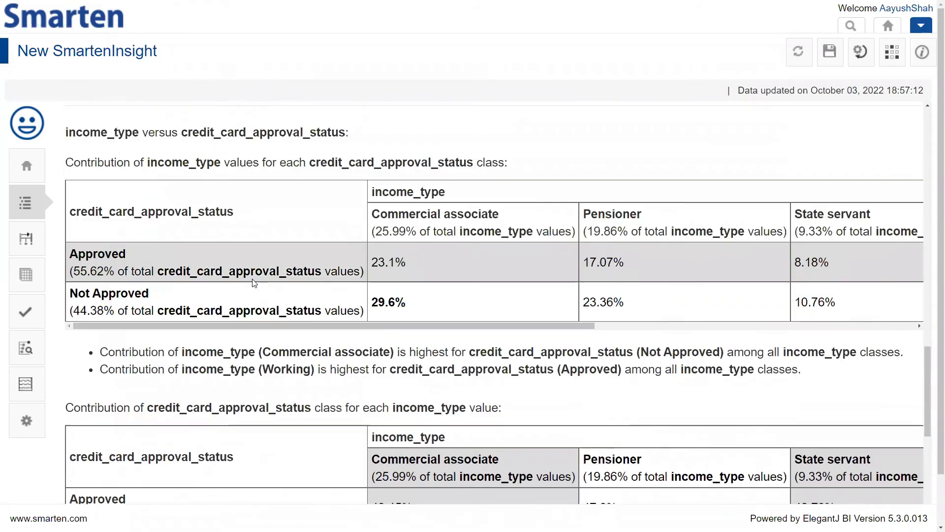
# Read the income_type contribution statements for the Not Approved and Approved classes, highlighting their key terms
pyautogui.moveTo(410, 408); pyautogui.dragTo(324, 377)
pyautogui.scroll(-2, 90, 332)
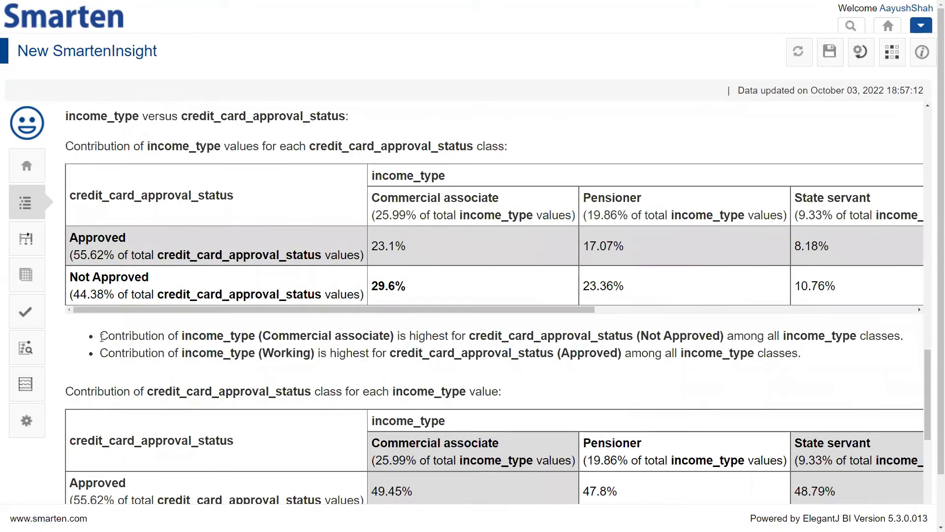
pyautogui.moveTo(105, 337); pyautogui.dragTo(100, 336)
pyautogui.doubleClick(305, 336)
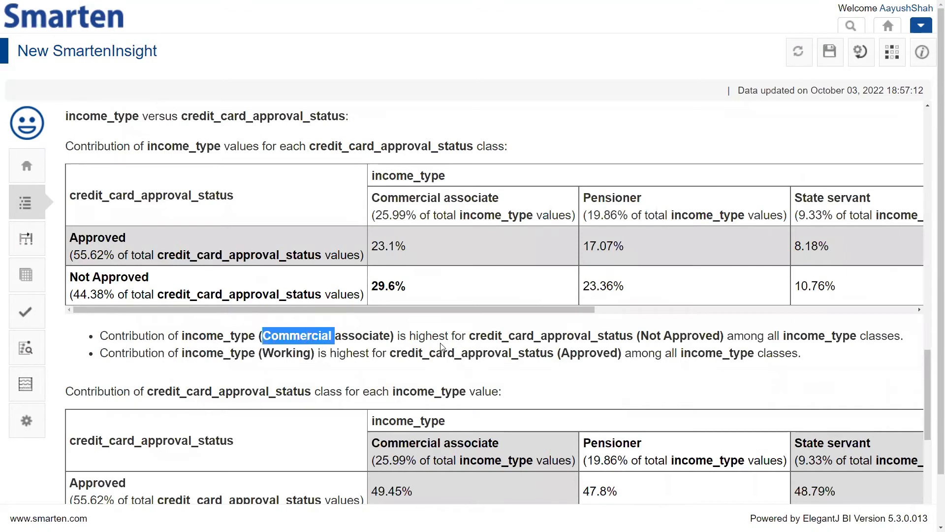
pyautogui.doubleClick(701, 339)
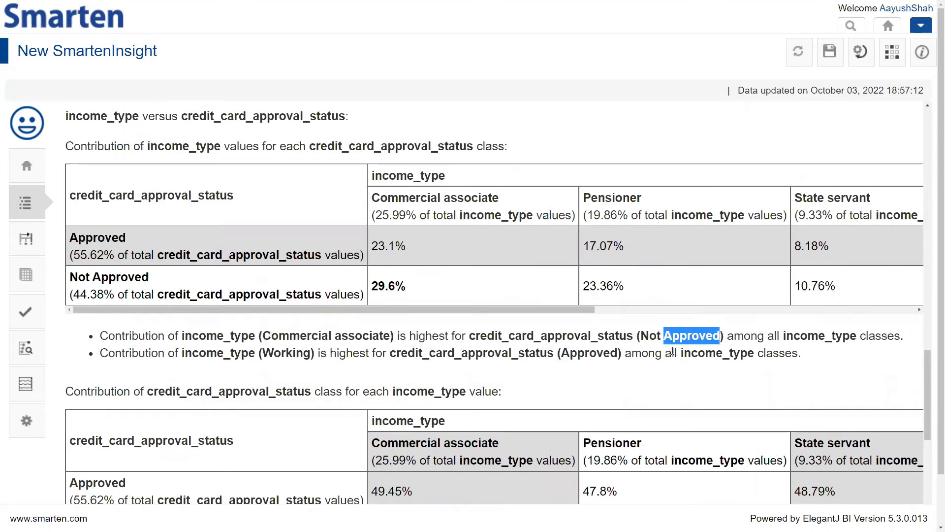
pyautogui.doubleClick(264, 352)
pyautogui.doubleClick(579, 352)
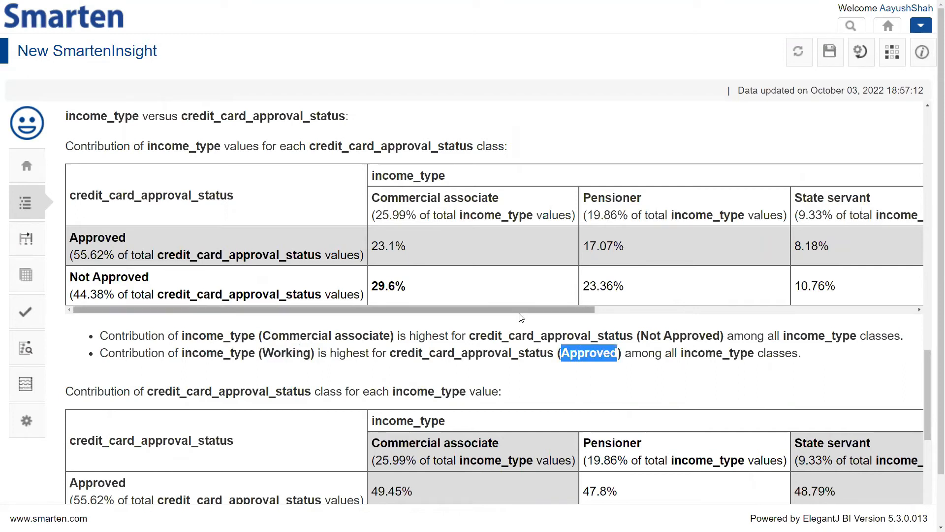
# Return to the Influencer's Importance chart at the beginning of the Interpretation
pyautogui.scroll(15, 519, 315)
pyautogui.scroll(3, 519, 315)
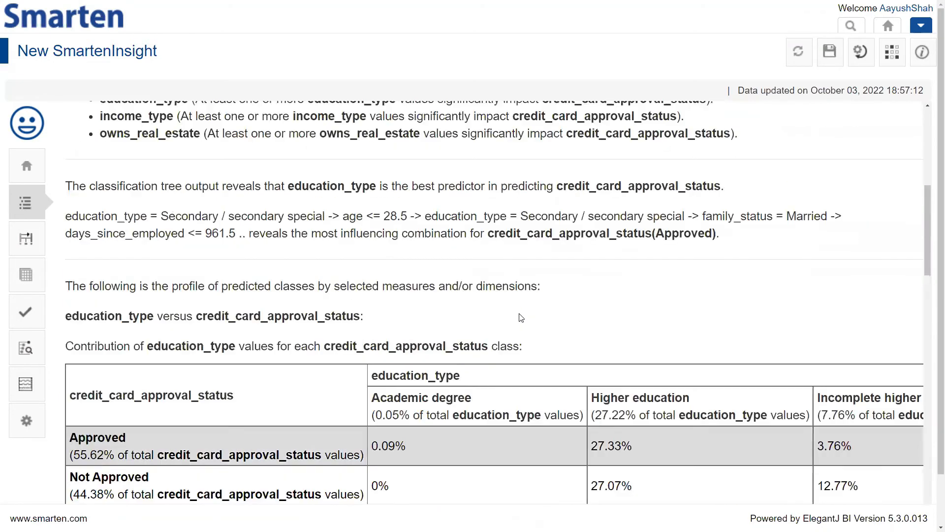
pyautogui.hotkey('ctrl', '-')
pyautogui.scroll(5, 503, 263)
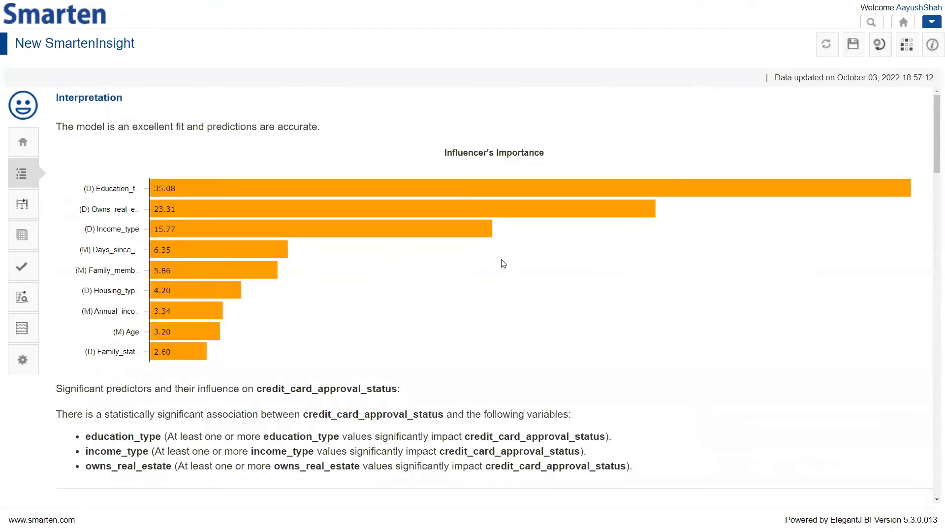
pyautogui.moveTo(170, 216)
# Open the model application form and set education_type to Academic degree, income_type to Pensioner and family_status to Married
pyautogui.click(28, 272)
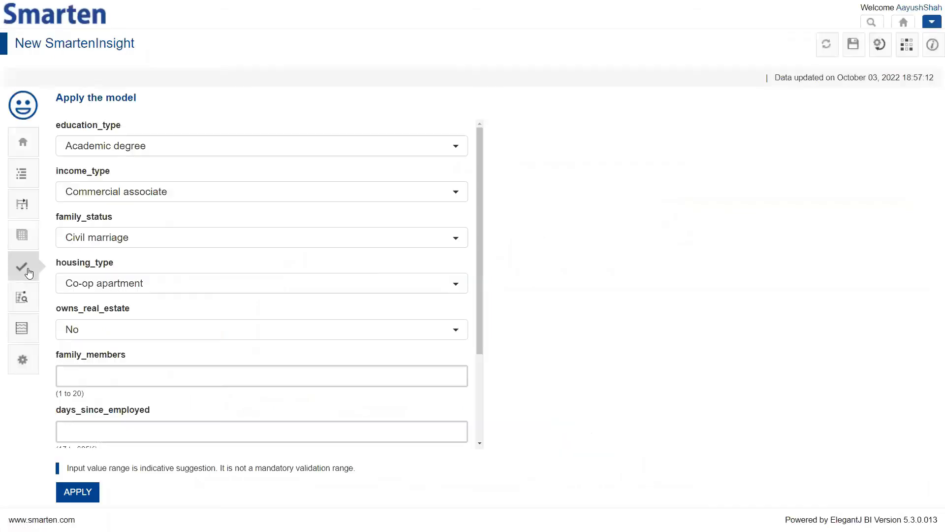
pyautogui.hotkey('ctrl', '+')
pyautogui.click(221, 173)
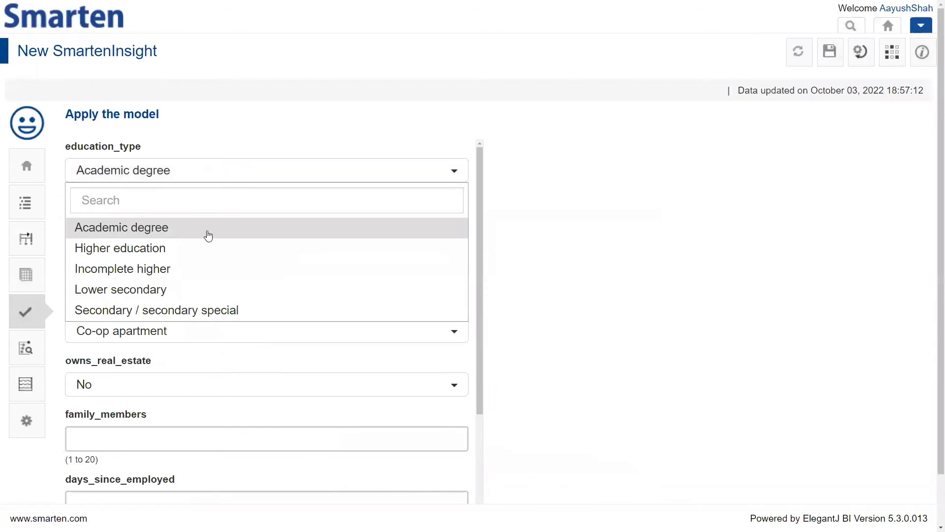
pyautogui.click(276, 228)
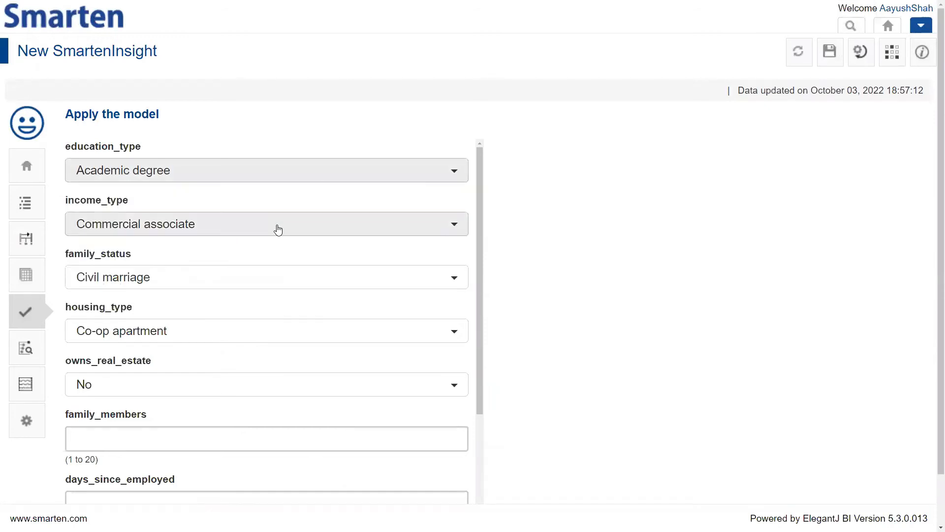
pyautogui.click(276, 229)
pyautogui.click(203, 303)
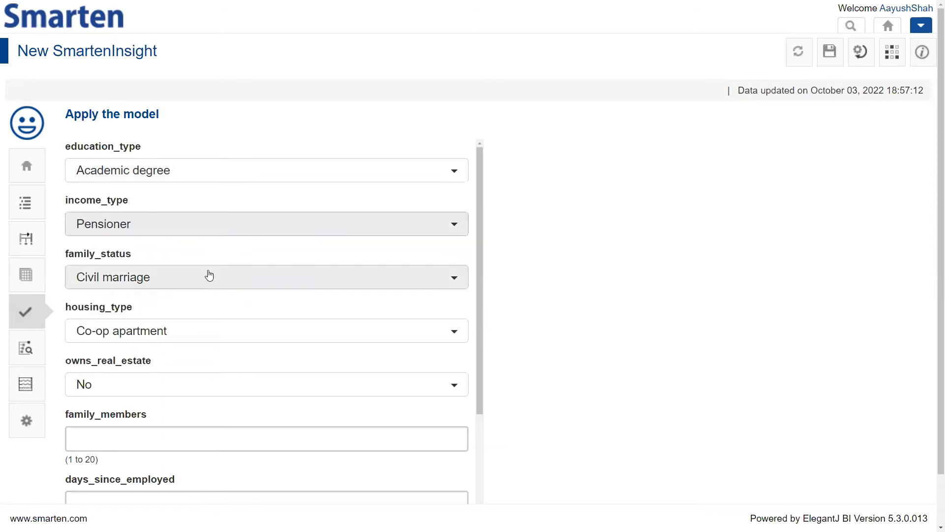
pyautogui.click(207, 276)
pyautogui.click(154, 355)
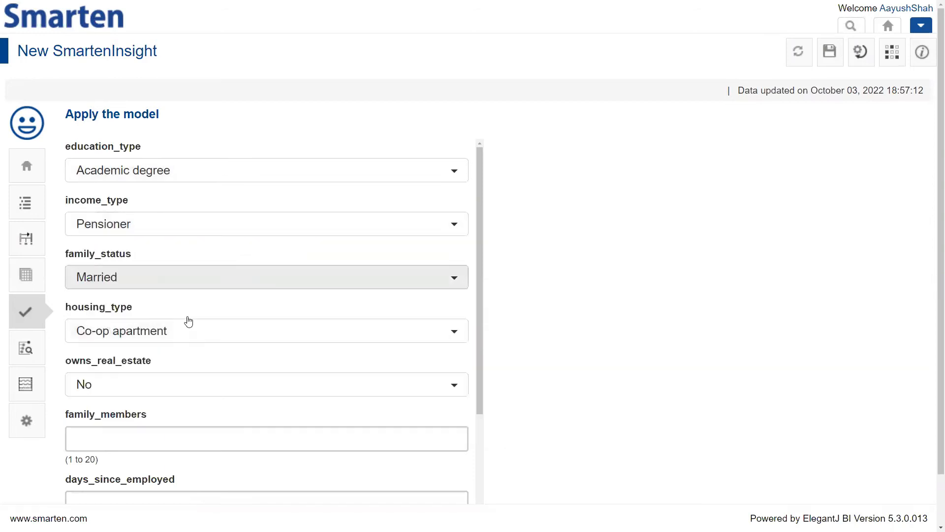
# Set housing_type to House / apartment and owns_real_estate to Yes in the model inputs
pyautogui.scroll(-2, 172, 296)
pyautogui.click(155, 238)
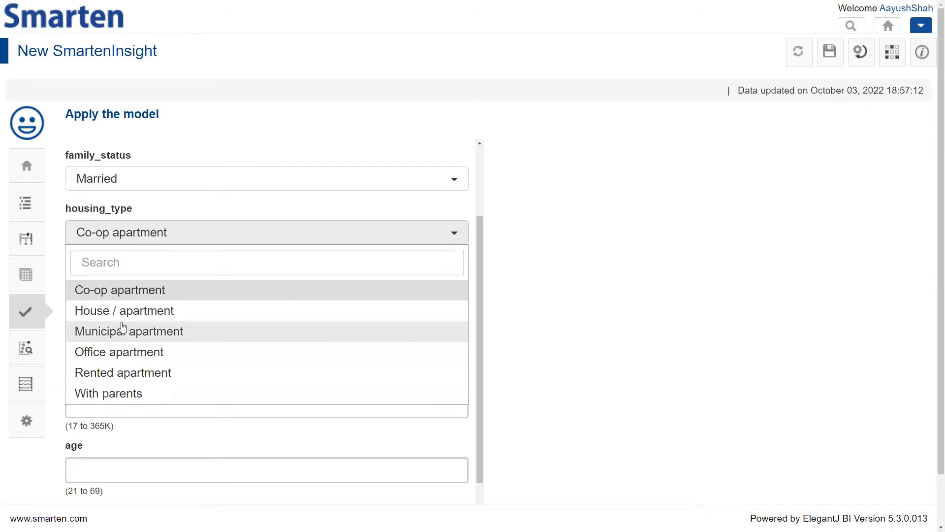
pyautogui.click(124, 310)
pyautogui.click(136, 285)
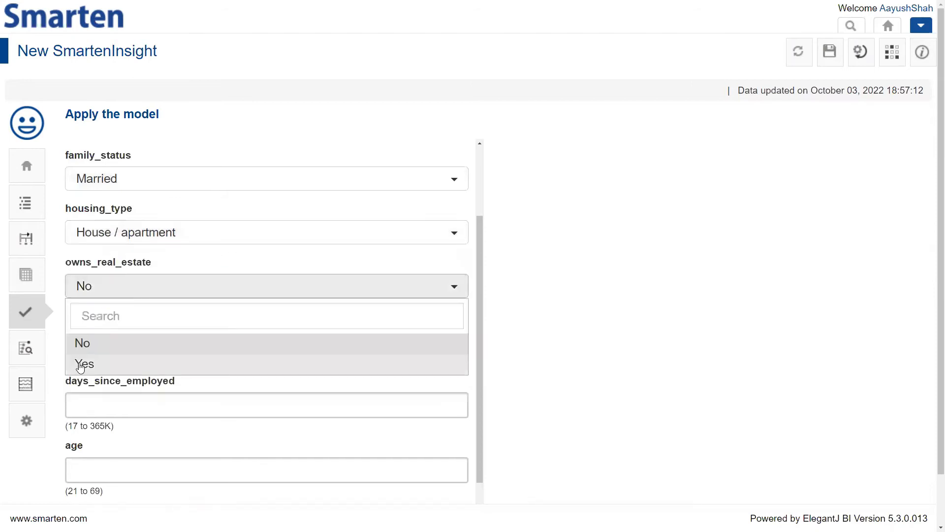
pyautogui.click(97, 363)
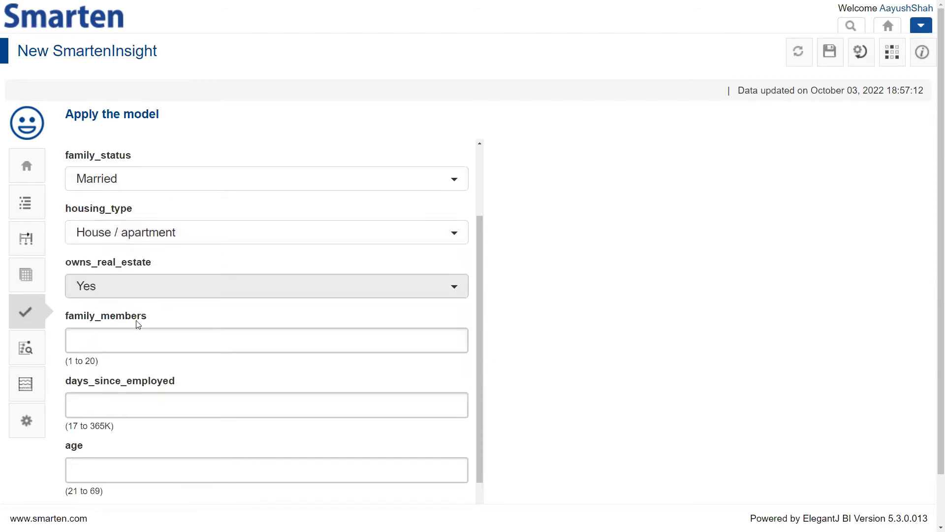
# Enter 2 for family_members, 3500 for days_since_employed, 60 for age and 400000 for annual_income
pyautogui.click(130, 343)
pyautogui.write('2')
pyautogui.scroll(-1, 133, 352)
pyautogui.click(120, 351)
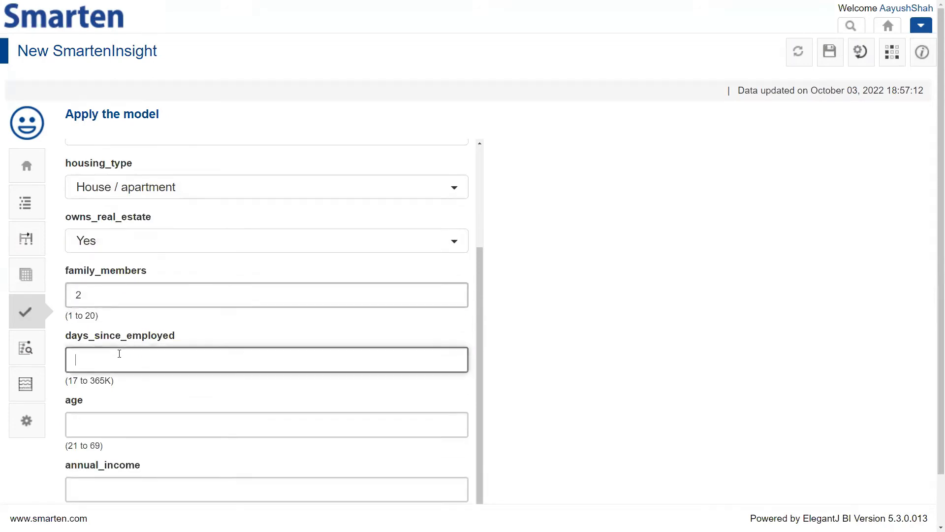
pyautogui.write('1')
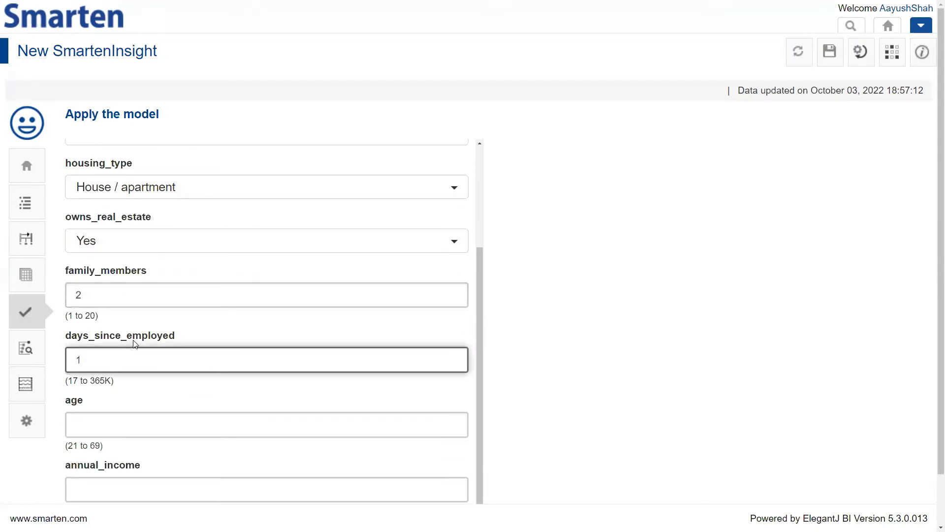
pyautogui.write('3500')
pyautogui.click(183, 419)
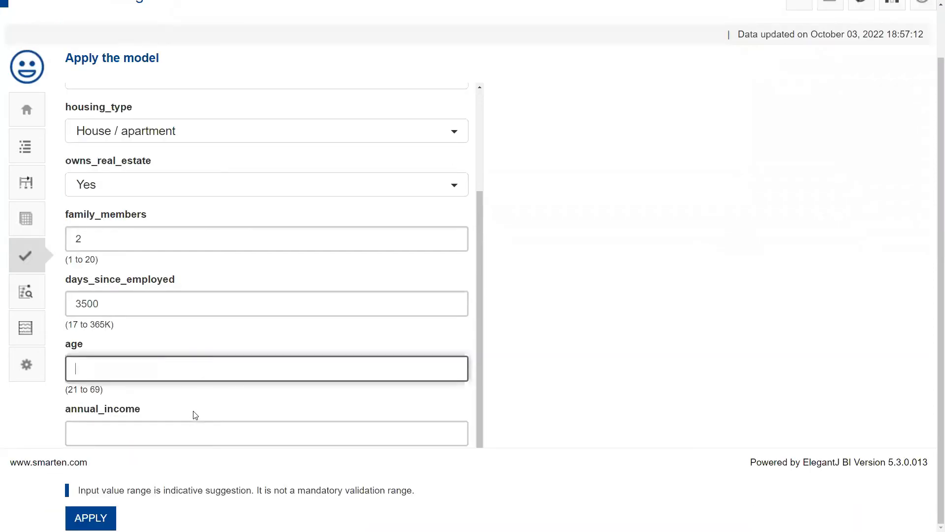
pyautogui.write('60')
pyautogui.click(109, 435)
pyautogui.write('400000')
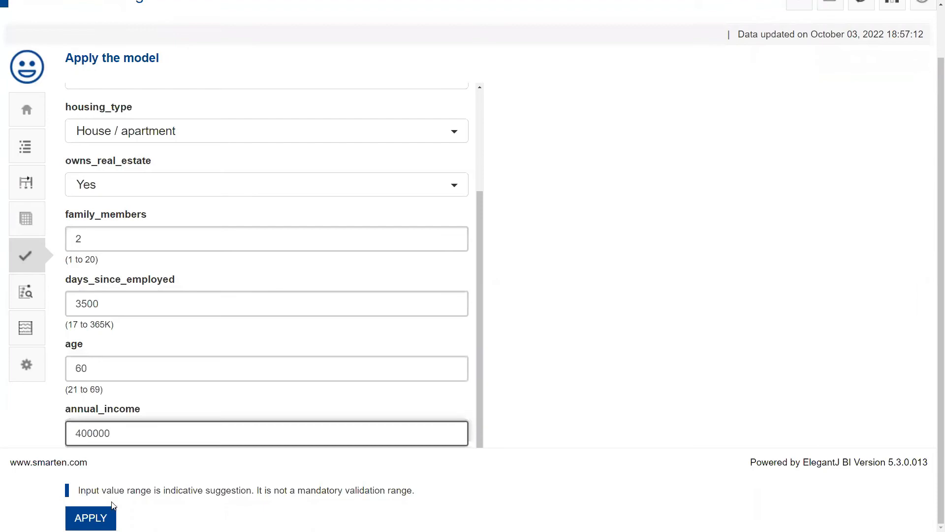
# Apply the model to the entered values and compare the predicted credit_card_approval_status with the inputs
pyautogui.hotkey('ctrl', '-')
pyautogui.hotkey('ctrl', '-')
pyautogui.click(62, 410)
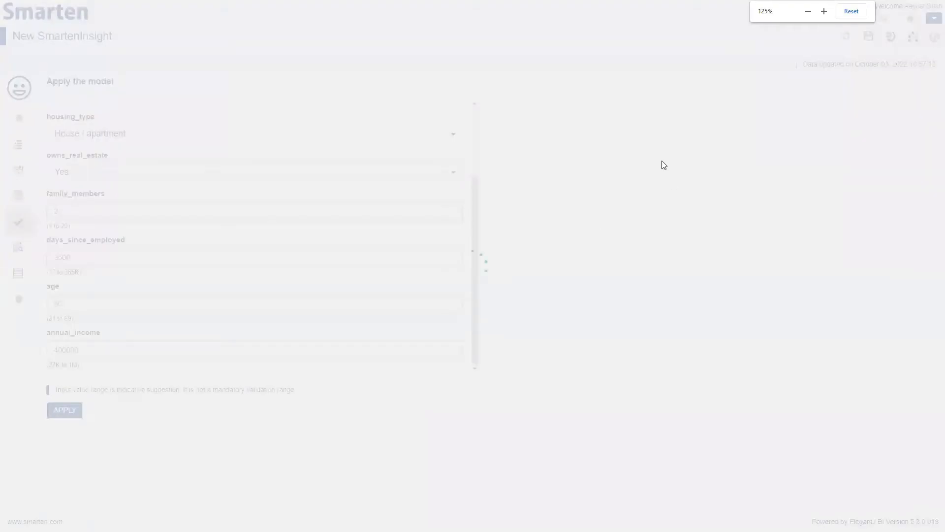
pyautogui.moveTo(695, 124); pyautogui.dragTo(749, 124)
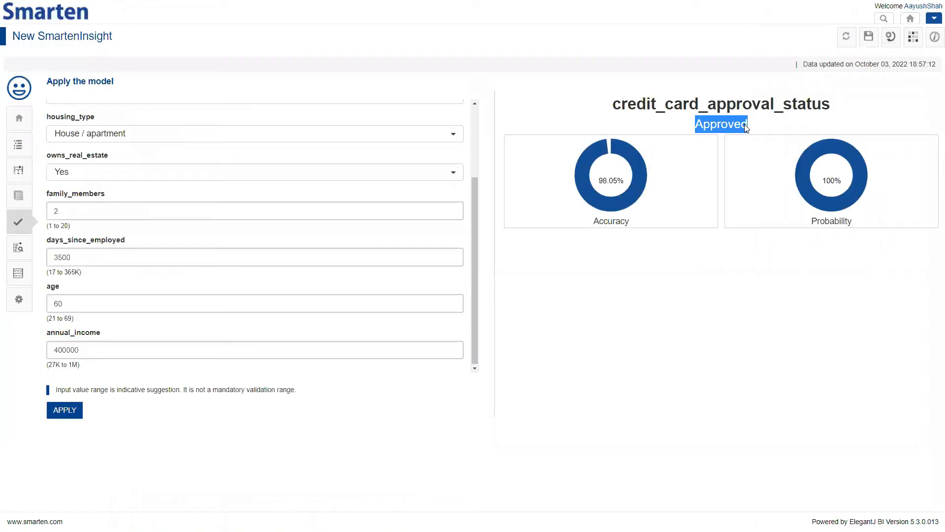
pyautogui.scroll(3, 362, 215)
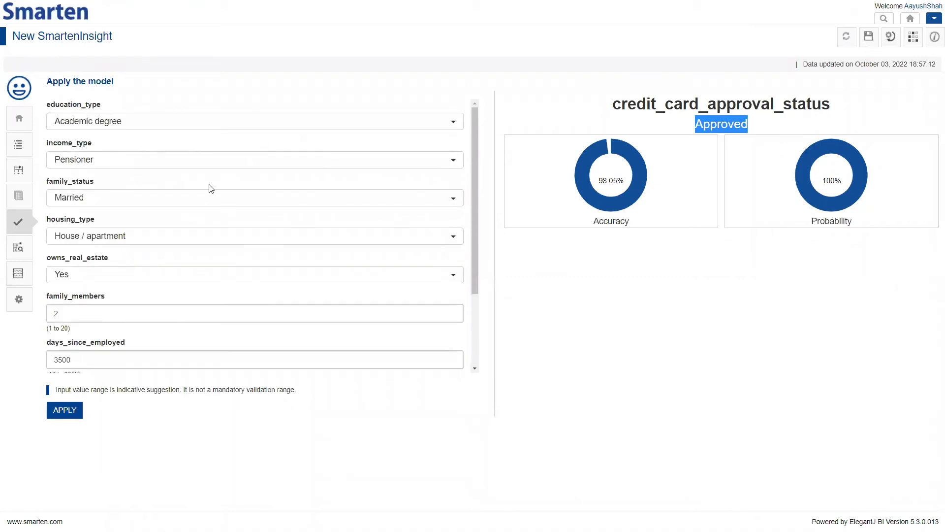
pyautogui.click(702, 125)
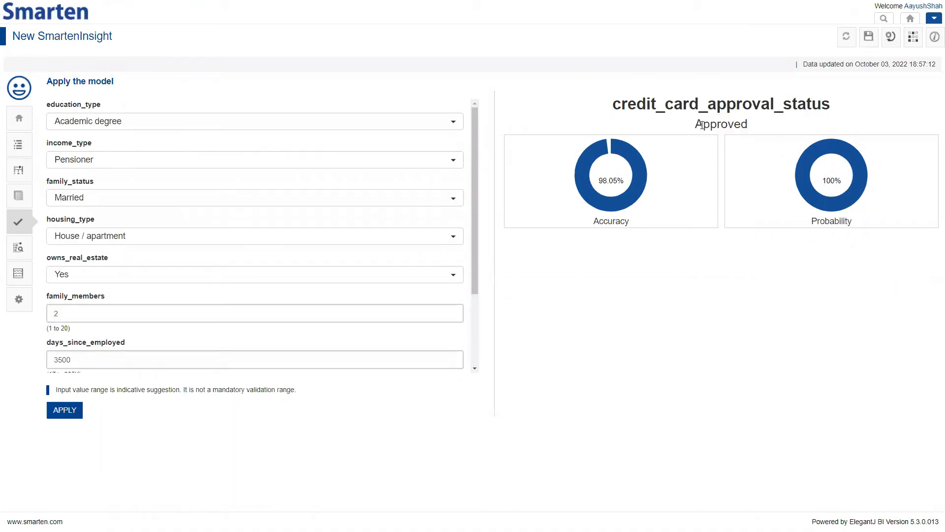
# Change education_type to Incomplete higher, family_status to Single / not married and owns_real_estate to No
pyautogui.click(184, 125)
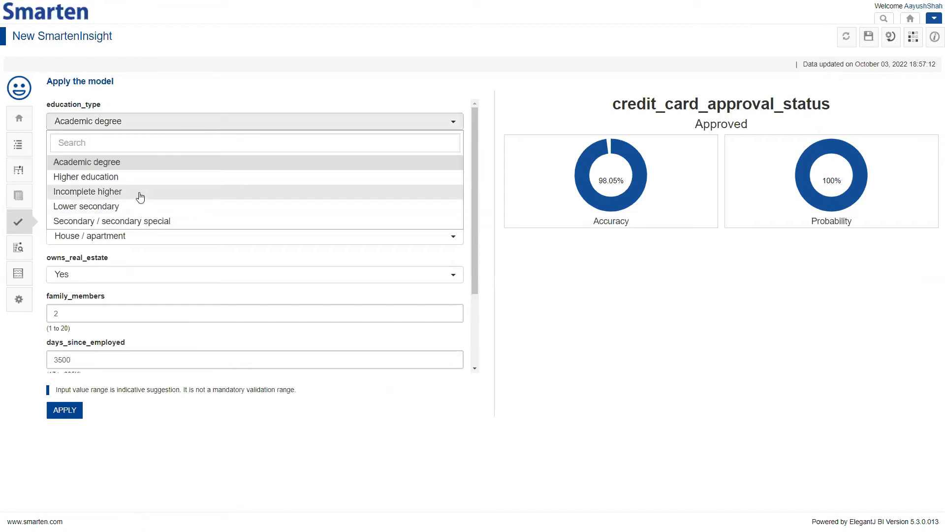
pyautogui.click(139, 197)
pyautogui.click(96, 199)
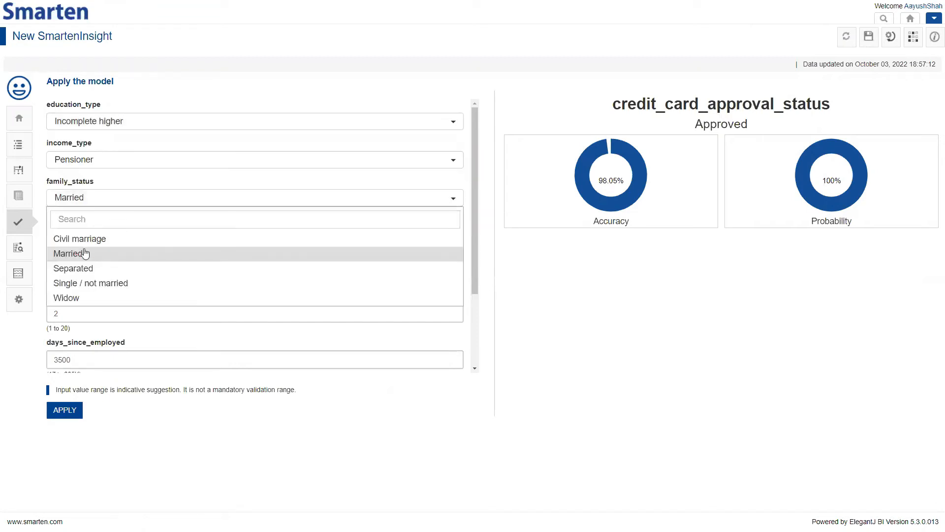
pyautogui.click(81, 283)
pyautogui.click(79, 275)
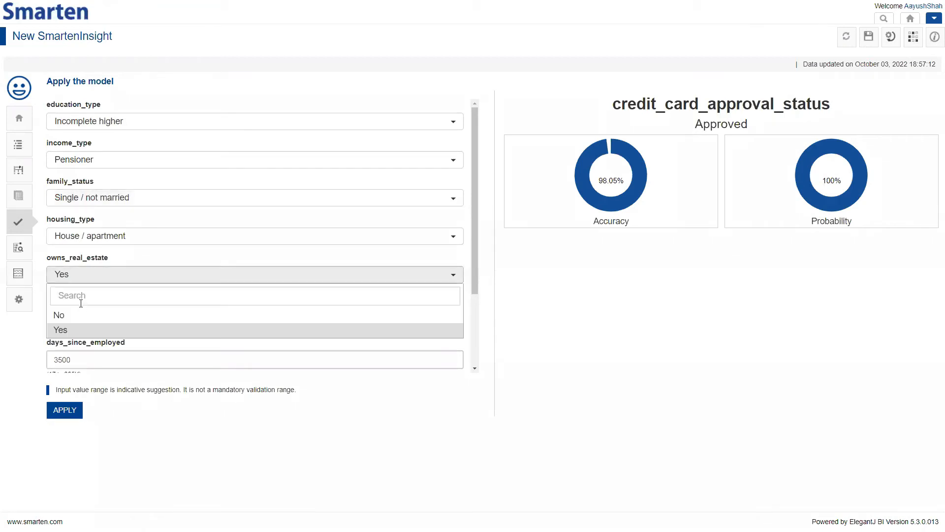
pyautogui.click(77, 319)
# Set age to 22 and apply the model to the revised inputs
pyautogui.scroll(-3, 72, 334)
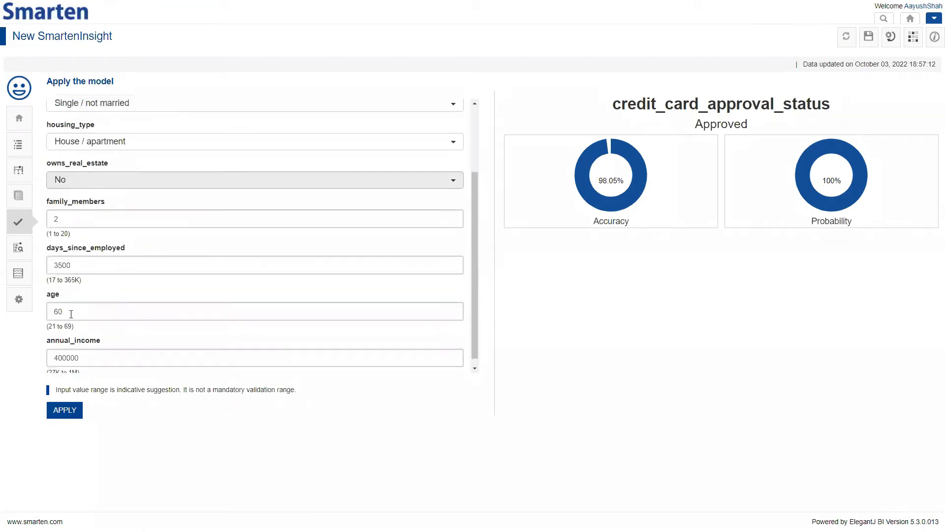
pyautogui.click(57, 303)
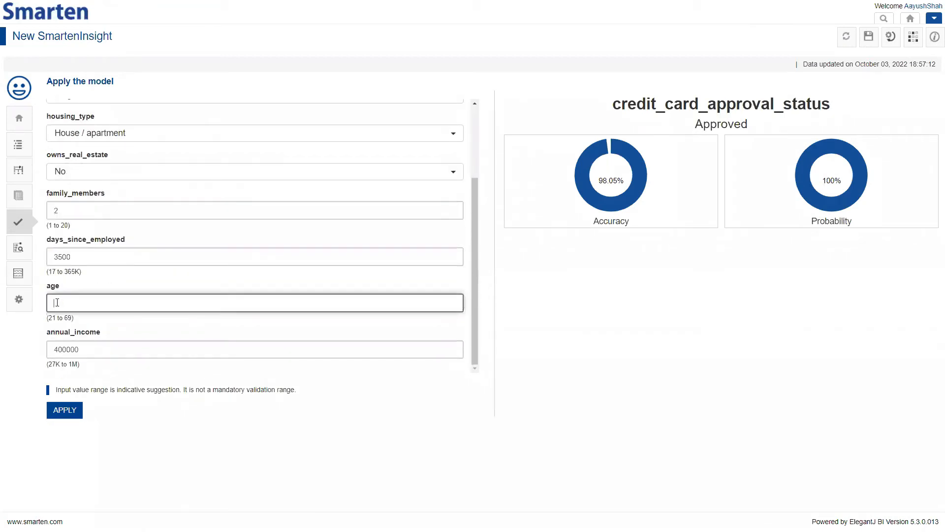
pyautogui.click(74, 415)
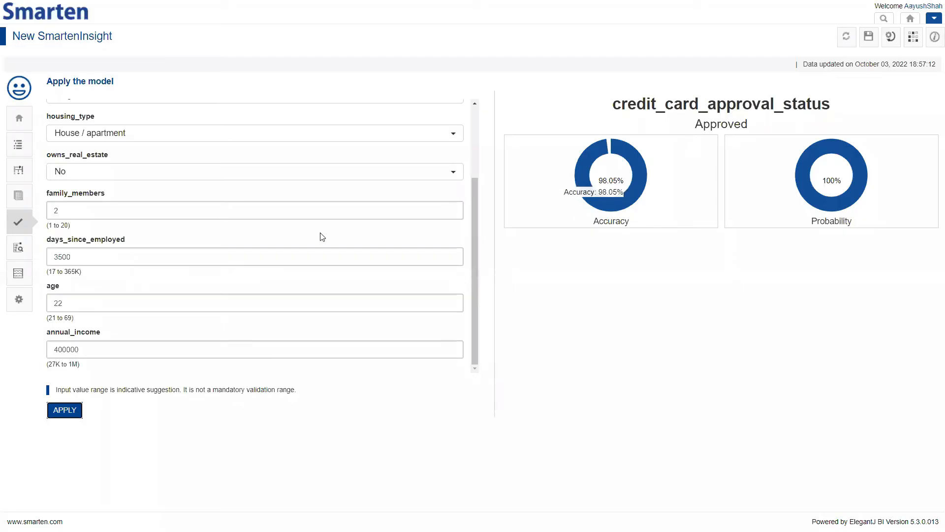
# Review the predicted credit_card_approval_status and its probability against the revised inputs
pyautogui.scroll(3, 321, 236)
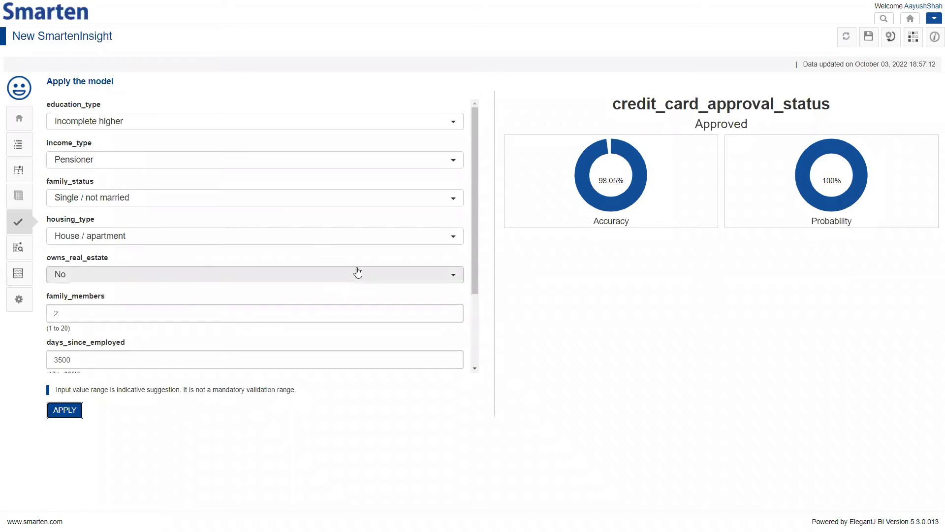
pyautogui.moveTo(827, 180)
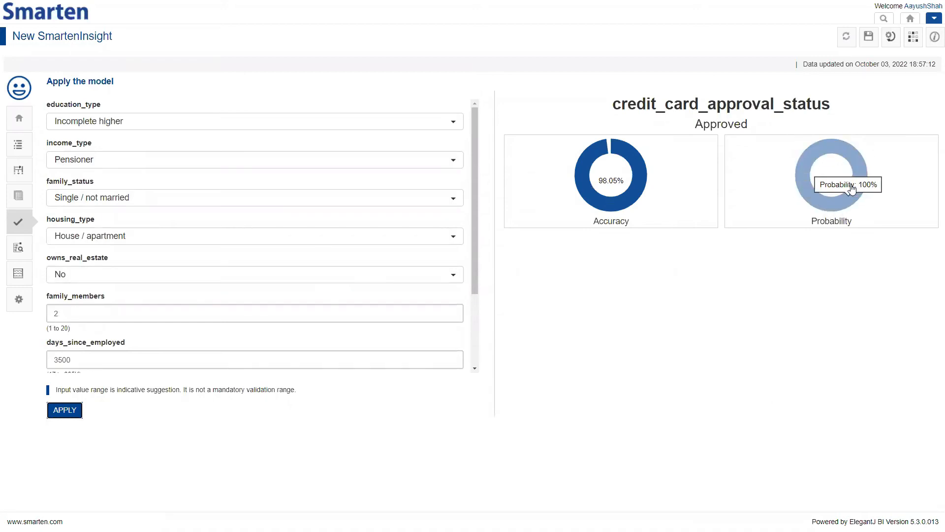
pyautogui.moveTo(748, 126); pyautogui.dragTo(693, 126)
pyautogui.click(732, 262)
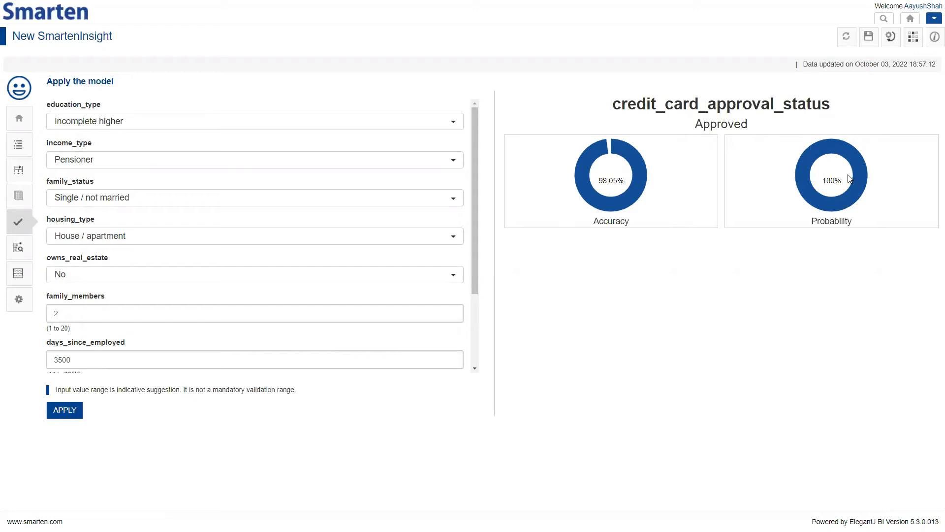
pyautogui.moveTo(751, 127); pyautogui.dragTo(698, 136)
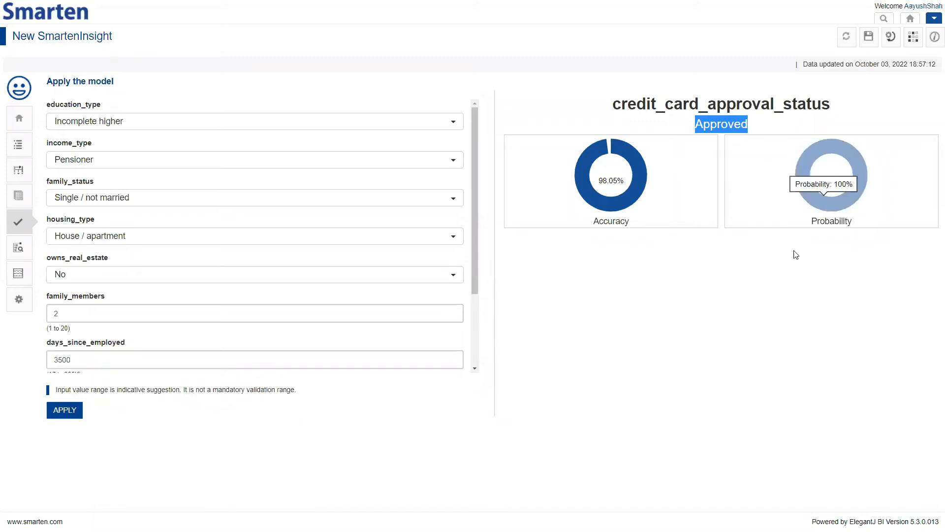
pyautogui.click(737, 125)
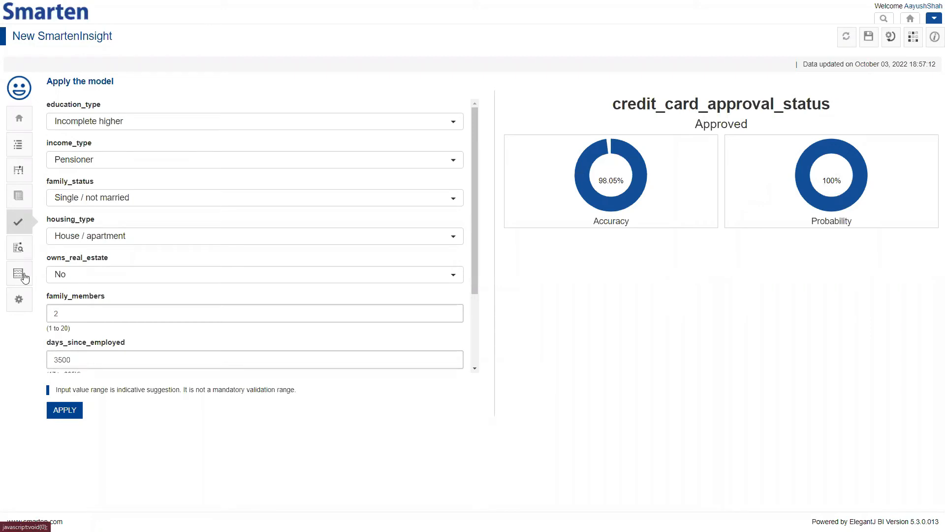
# Open the Simulation and adjust family_members to 13, days_since_employed to 151137, age to 41 and annual_income to 1017450
pyautogui.click(26, 276)
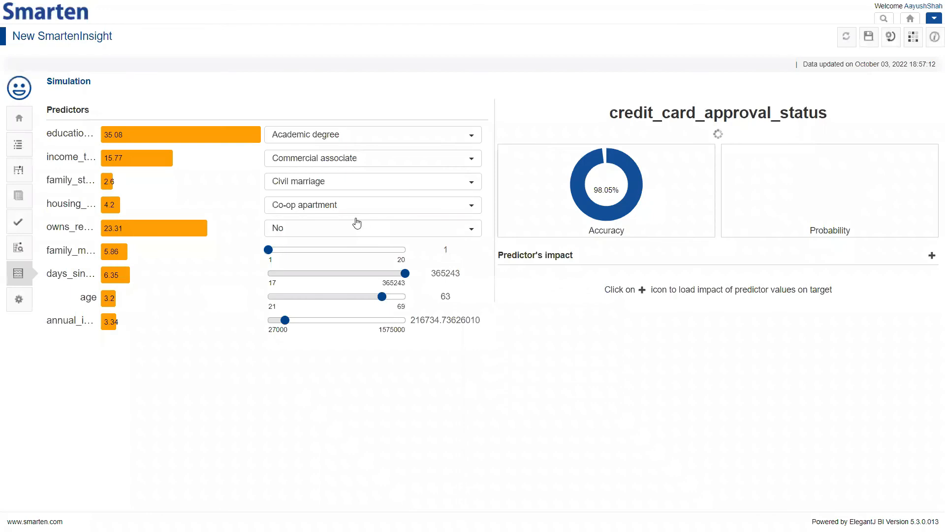
pyautogui.hotkey('ctrl', '+')
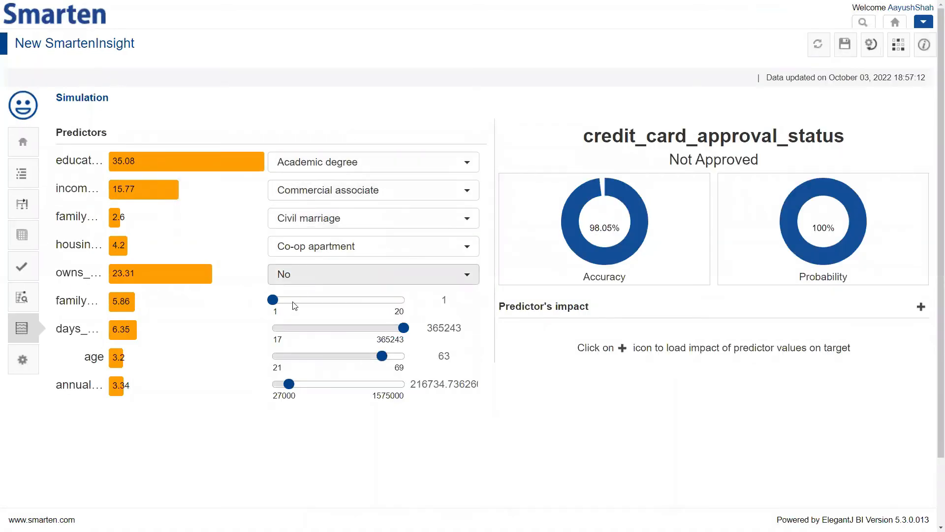
pyautogui.moveTo(289, 301); pyautogui.dragTo(356, 300)
pyautogui.moveTo(404, 328); pyautogui.dragTo(327, 328)
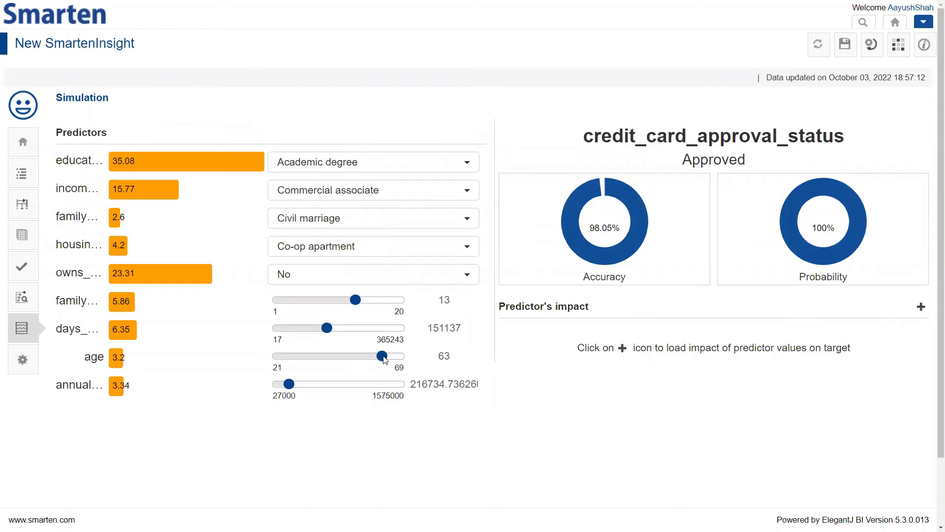
pyautogui.moveTo(382, 356); pyautogui.dragTo(327, 356)
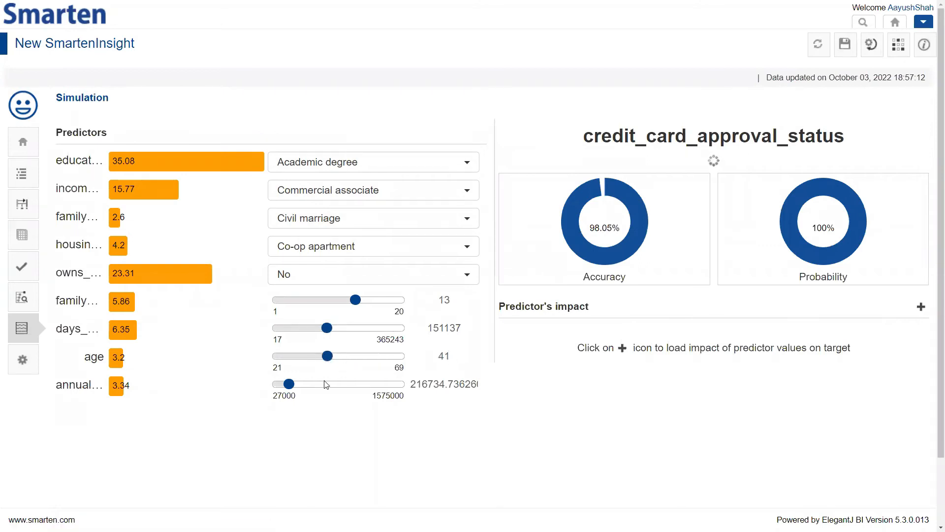
pyautogui.moveTo(291, 384); pyautogui.dragTo(357, 384)
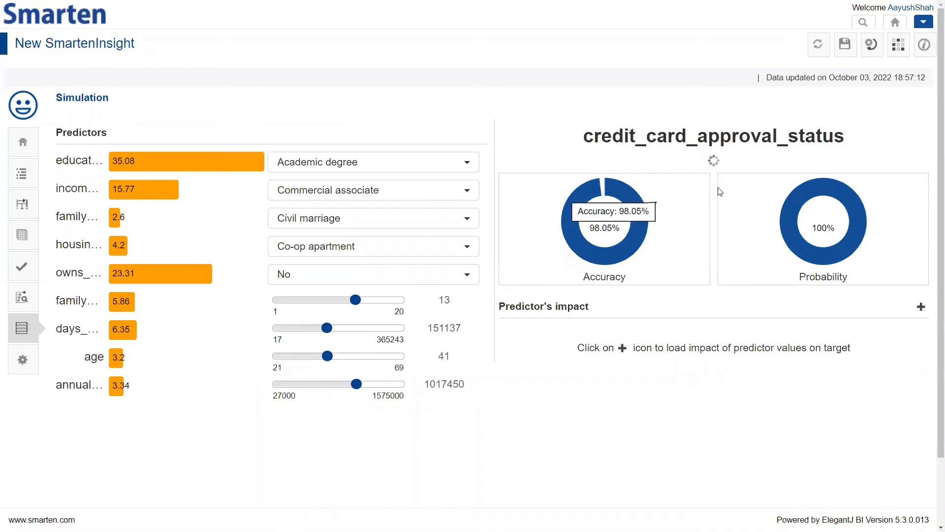
# Lower family_members to 7 in the Simulation and load the Predictor's impact chart
pyautogui.moveTo(356, 300); pyautogui.dragTo(314, 300)
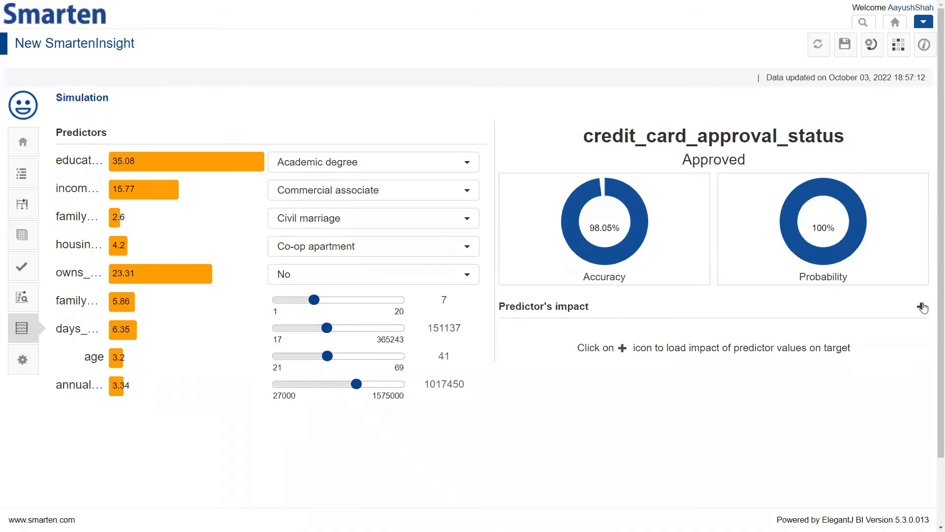
pyautogui.click(921, 306)
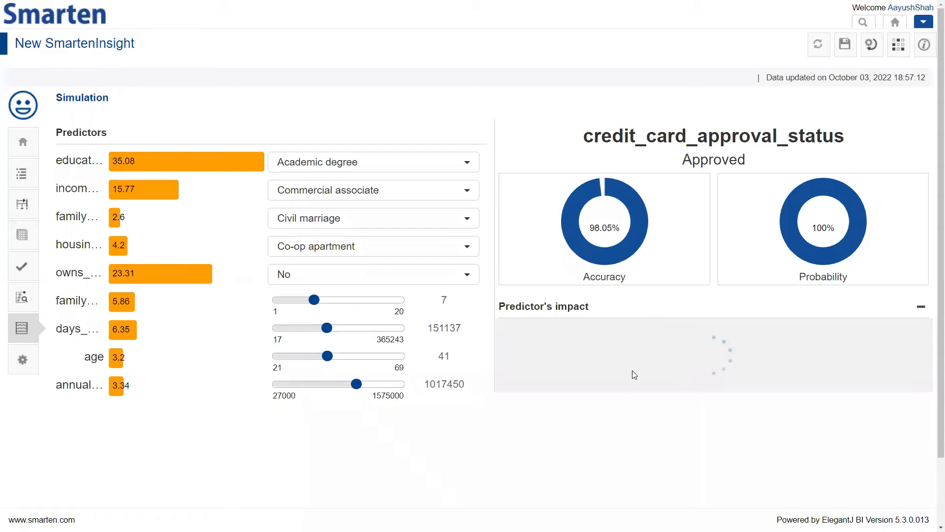
pyautogui.hotkey('ctrl', '-')
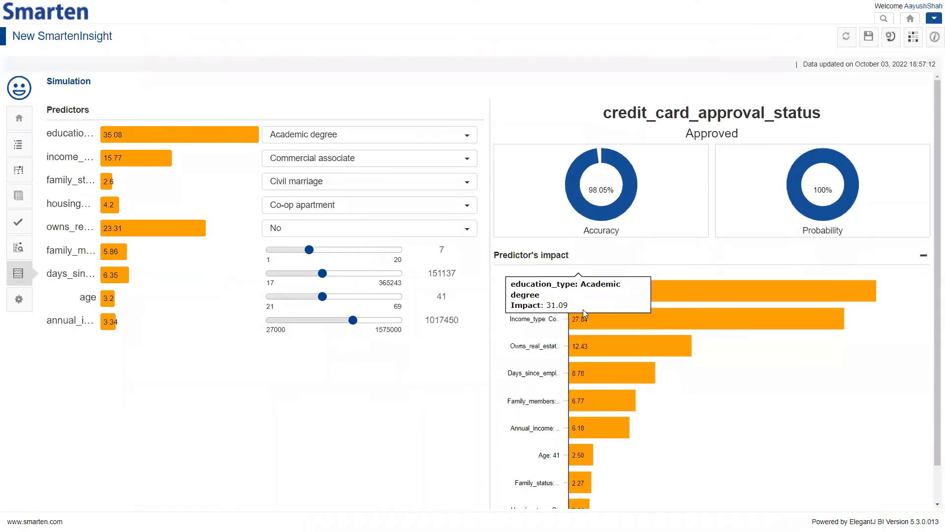
# Set family_members to 19 and family_status to Single / not married in the Simulation, and load the Predictor's impact chart
pyautogui.scroll(-1, 605, 485)
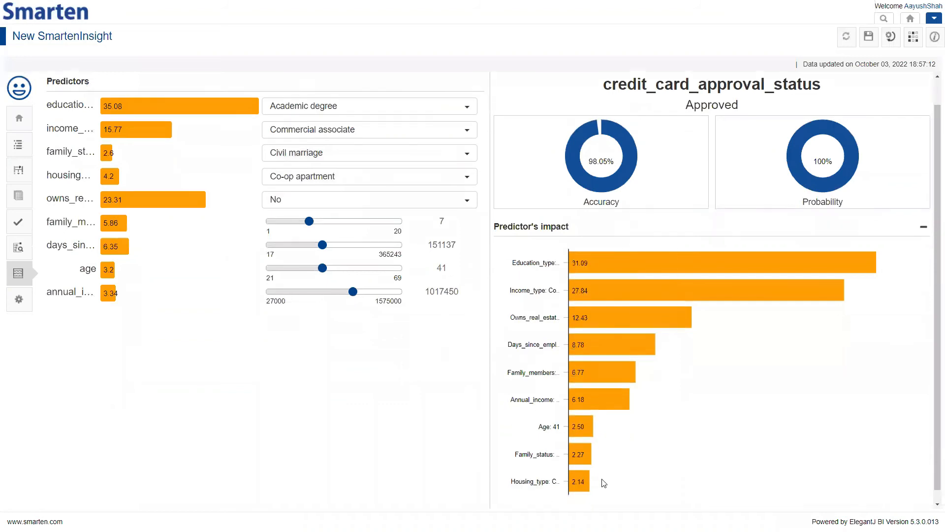
pyautogui.scroll(1, 491, 218)
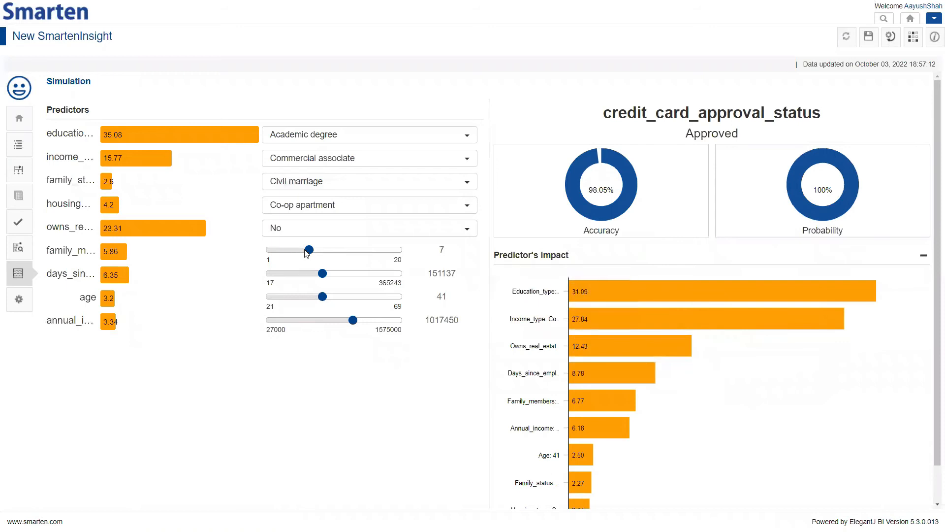
pyautogui.moveTo(309, 249); pyautogui.dragTo(397, 250)
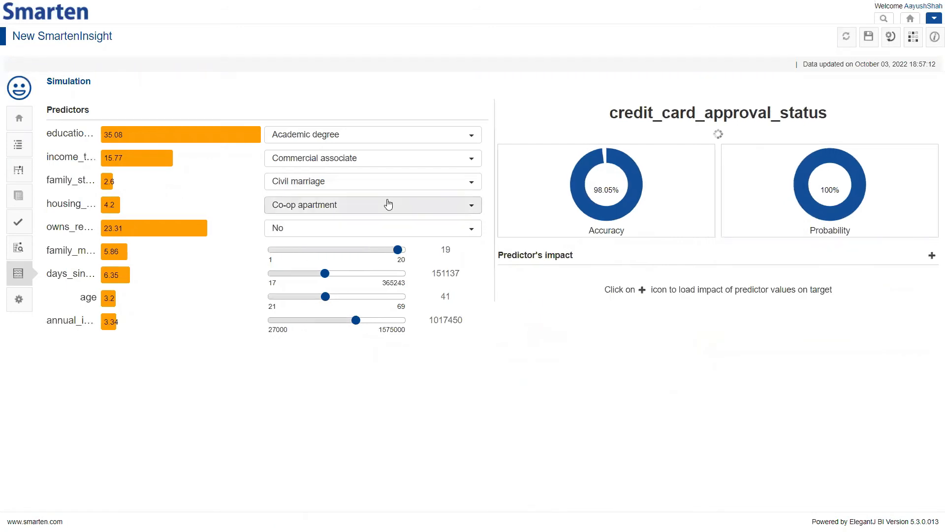
pyautogui.click(388, 191)
pyautogui.click(364, 265)
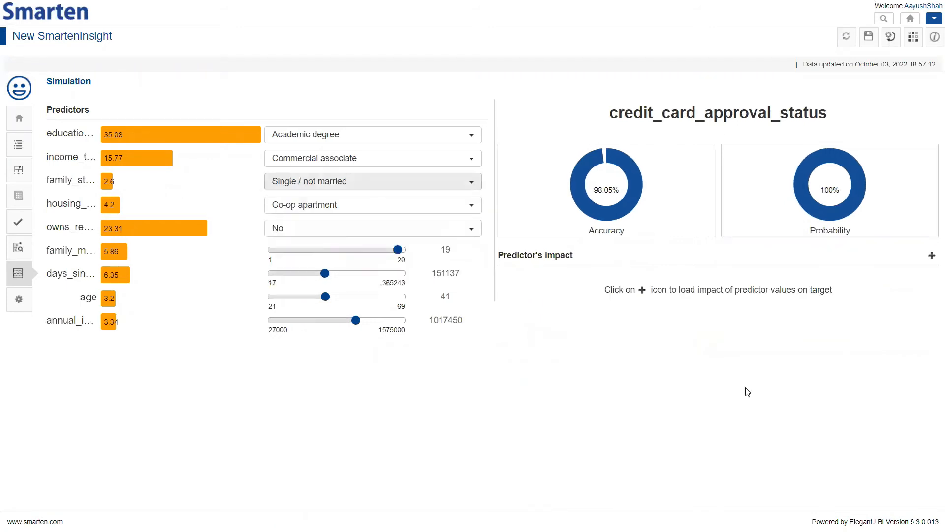
pyautogui.click(931, 256)
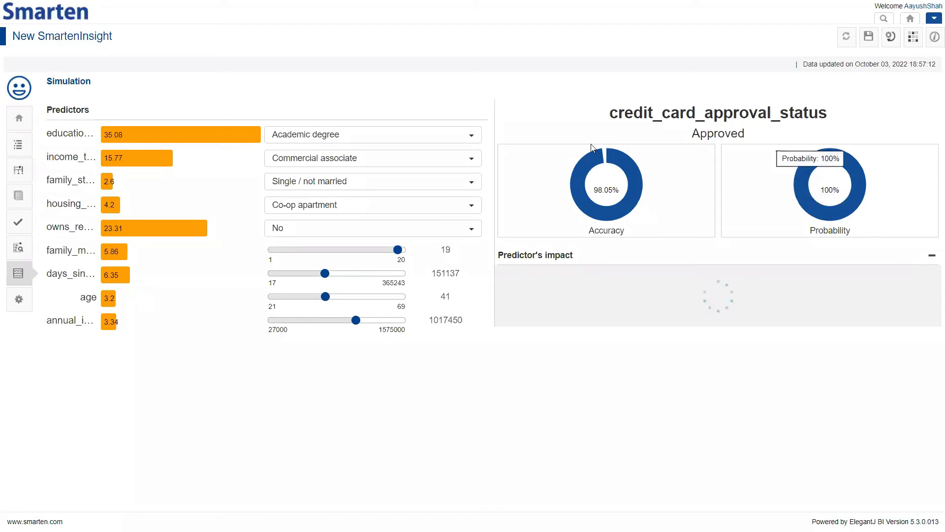
# Open the Data view and reorder its columns so that PREDICTED_credit_card_approval_status comes first, before credit_card_approval_status
pyautogui.click(15, 196)
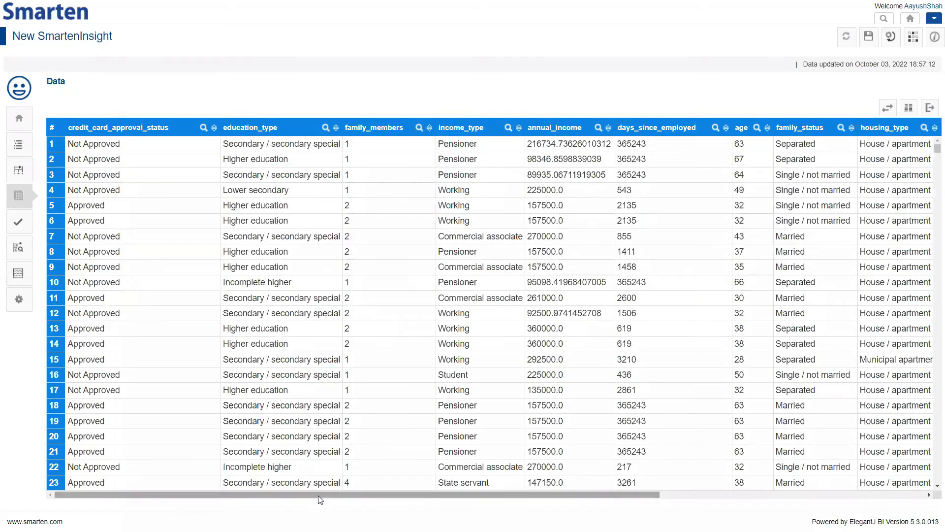
pyautogui.moveTo(320, 495); pyautogui.dragTo(634, 494)
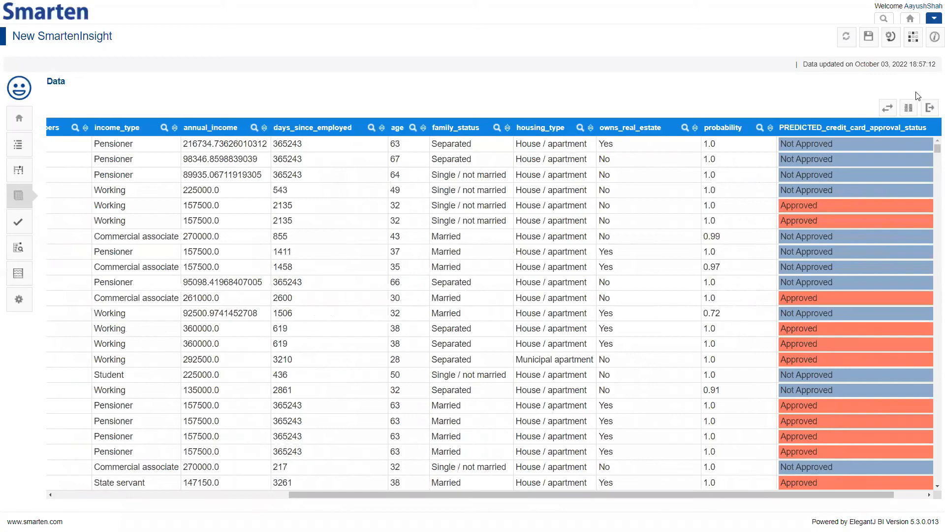
pyautogui.click(886, 118)
pyautogui.scroll(-1, 566, 232)
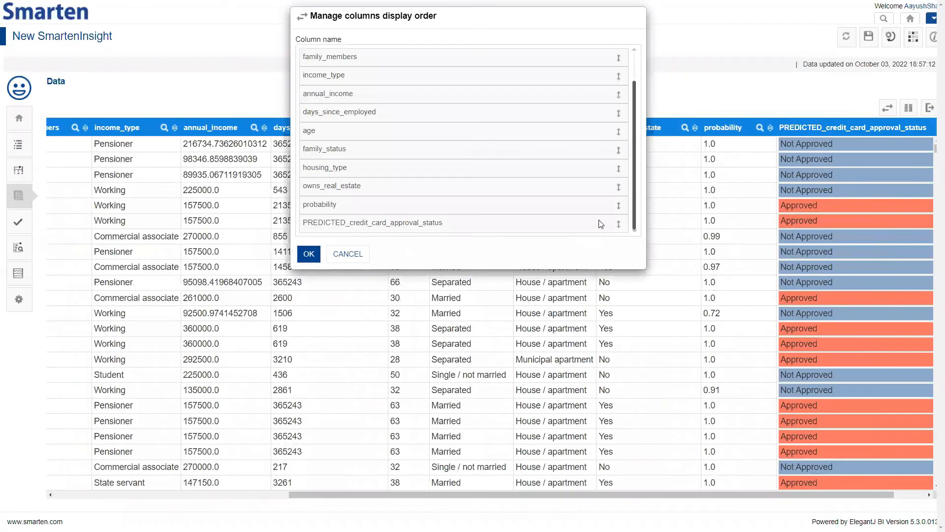
pyautogui.moveTo(617, 227); pyautogui.dragTo(619, 58)
pyautogui.click(309, 254)
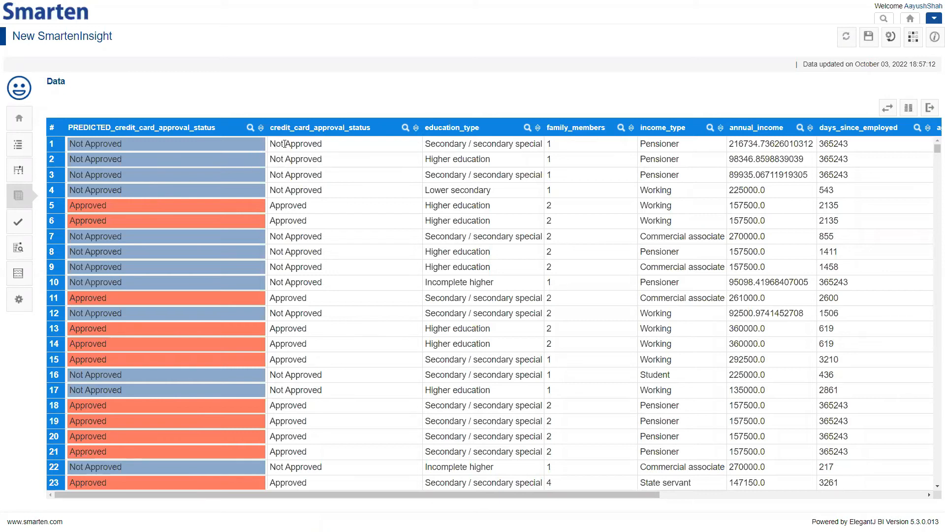
# Compare the first row's predicted and actual credit_card_approval_status, and look through the remaining rows and predictor columns
pyautogui.moveTo(320, 145); pyautogui.dragTo(264, 154)
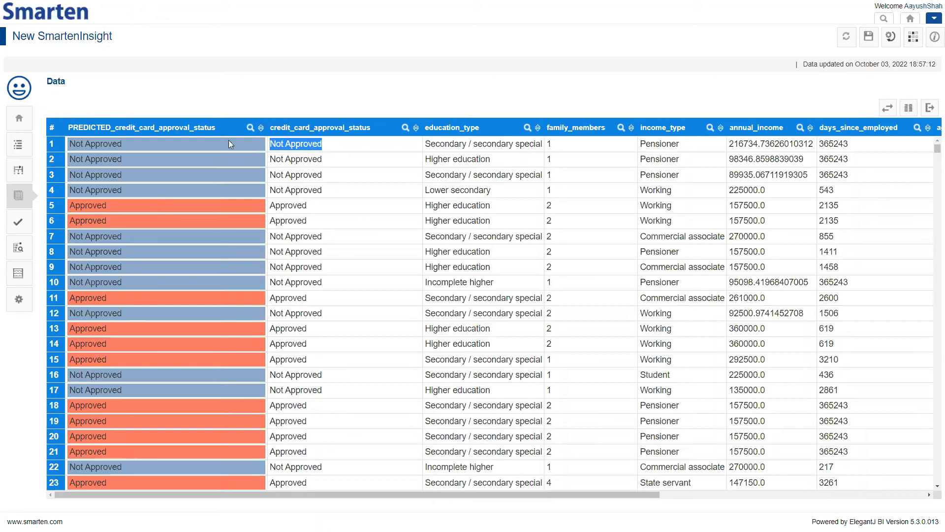
pyautogui.moveTo(127, 145); pyautogui.dragTo(72, 148)
pyautogui.scroll(-10, 209, 202)
pyautogui.scroll(10, 209, 202)
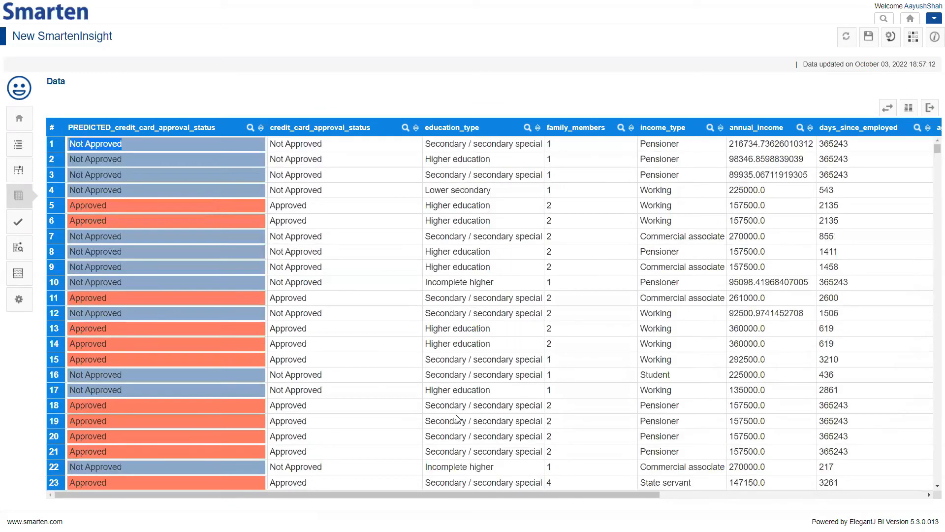
pyautogui.hscroll(8, 655, 482)
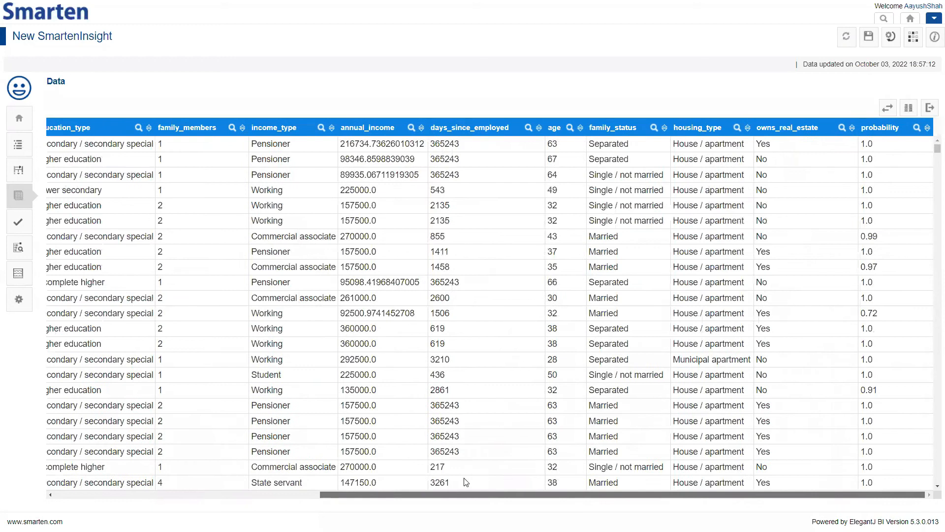
pyautogui.hscroll(-3, 465, 482)
pyautogui.hscroll(-10, 463, 478)
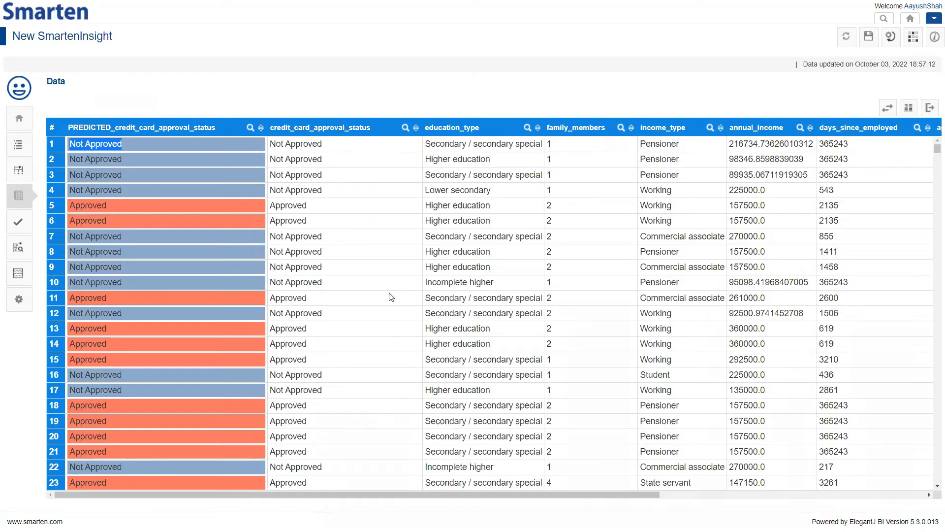
# Open the Key influencers analysis and load the interpretation for education_type
pyautogui.click(20, 249)
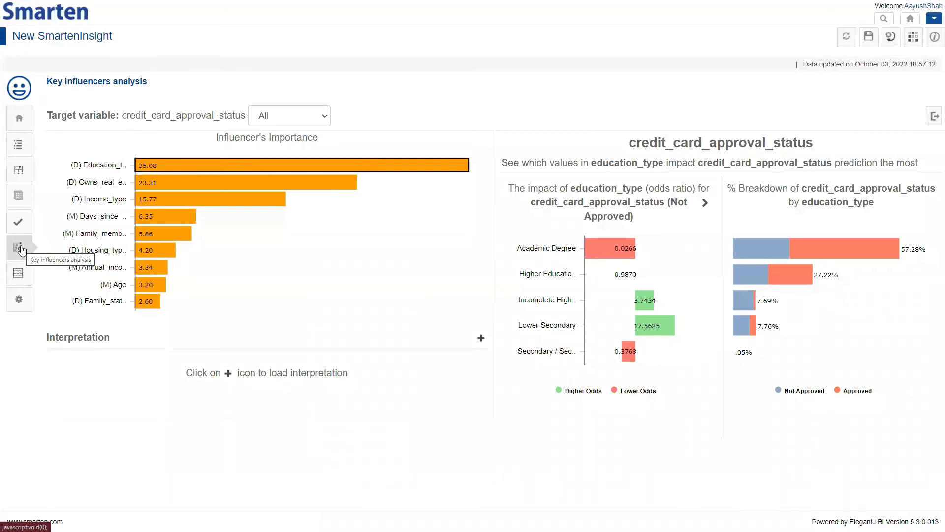
pyautogui.click(480, 339)
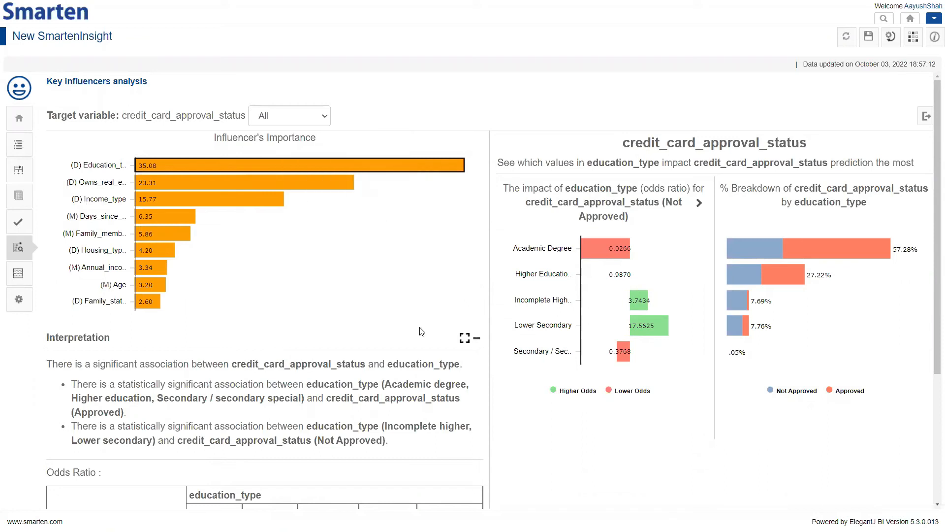
pyautogui.scroll(-2, 317, 320)
pyautogui.scroll(2, 321, 355)
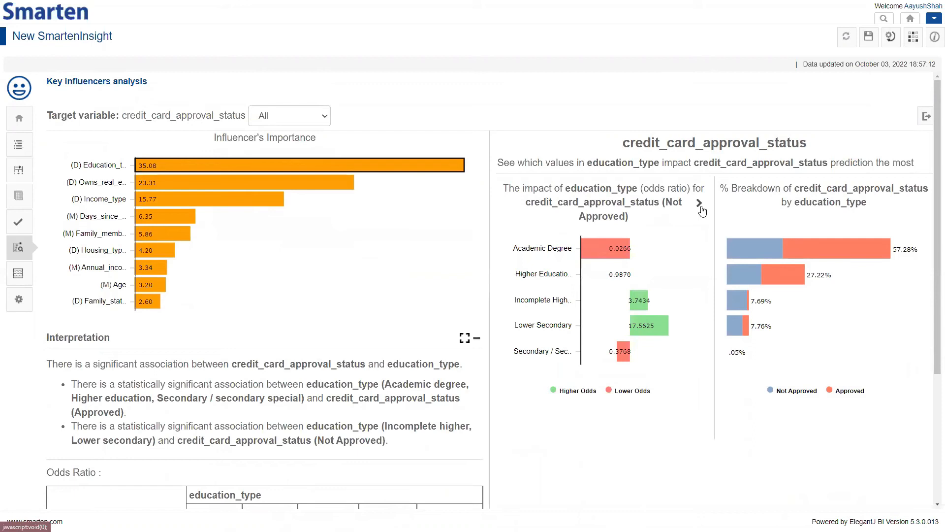
# Show the education_type odds ratios for Approved and examine the interpretation and Odds Ratio table, including in full view
pyautogui.click(698, 202)
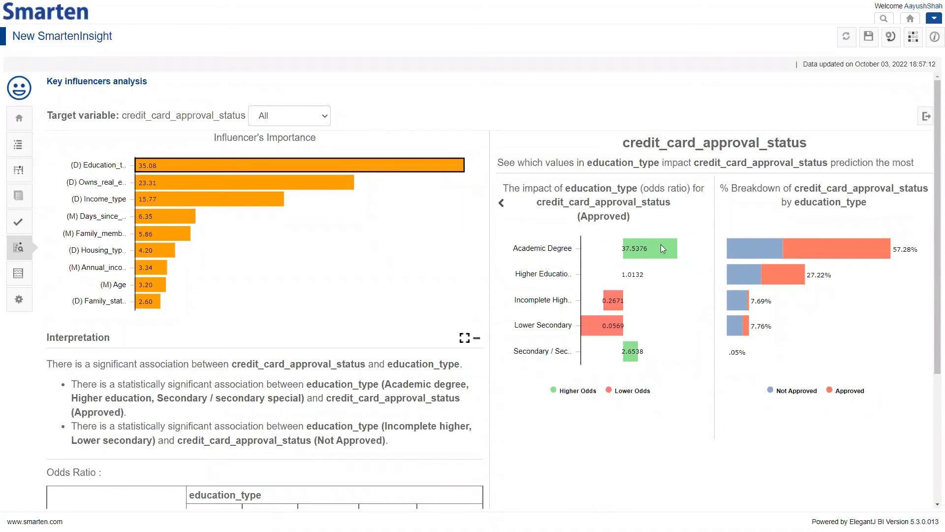
pyautogui.moveTo(593, 339)
pyautogui.scroll(-4, 418, 354)
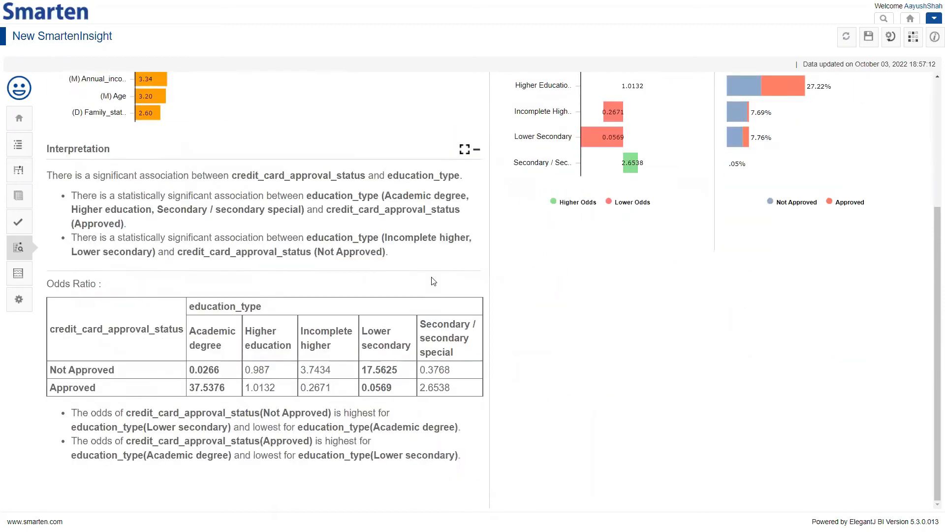
pyautogui.click(464, 148)
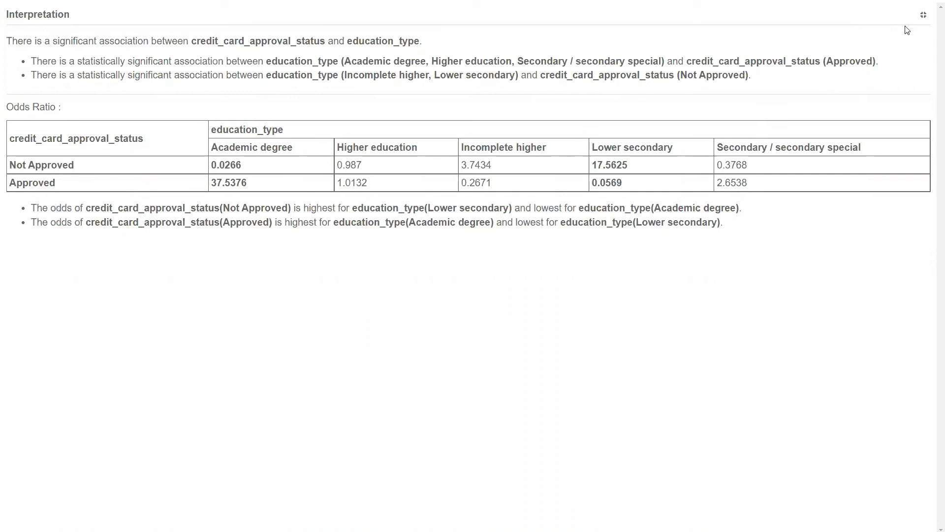
pyautogui.click(924, 18)
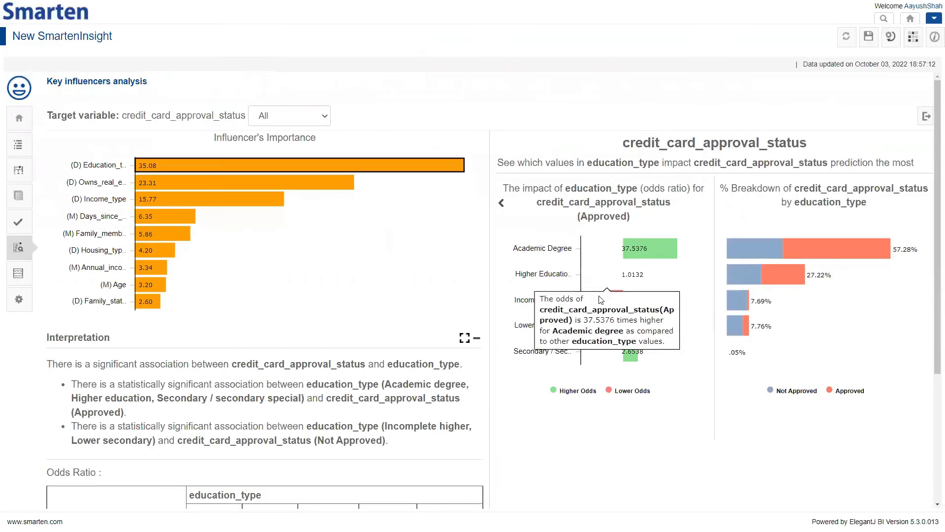
pyautogui.scroll(-4, 517, 404)
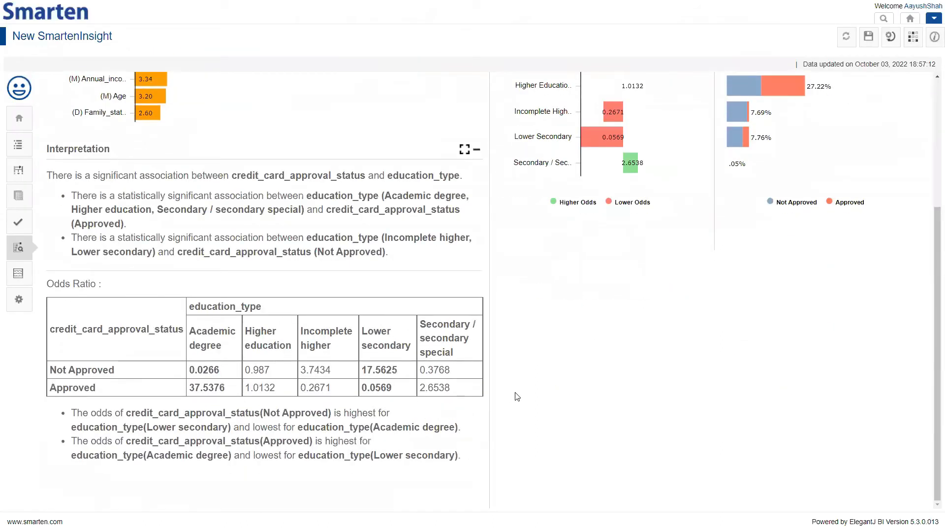
pyautogui.scroll(4, 517, 396)
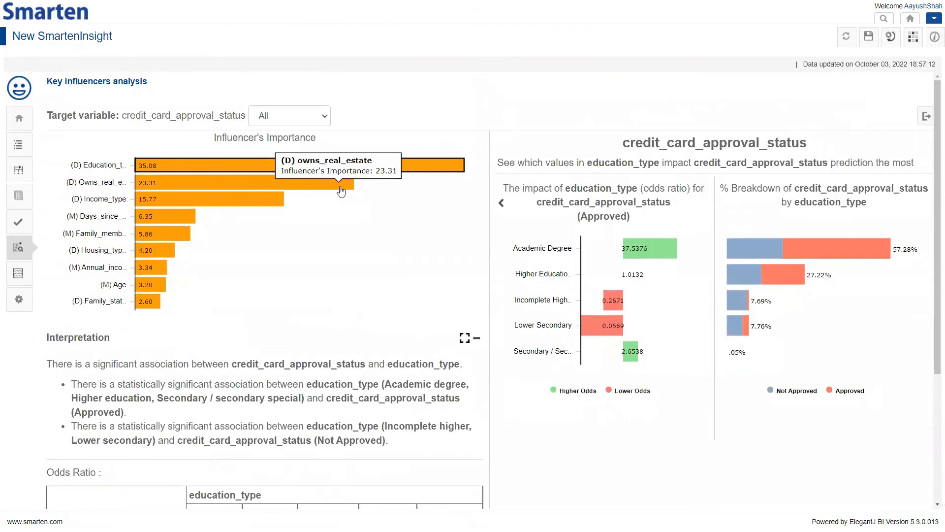
# Select the owns_real_estate influencer, load its interpretation, and examine its odds ratios for Approved and the Odds Ratio table
pyautogui.click(338, 185)
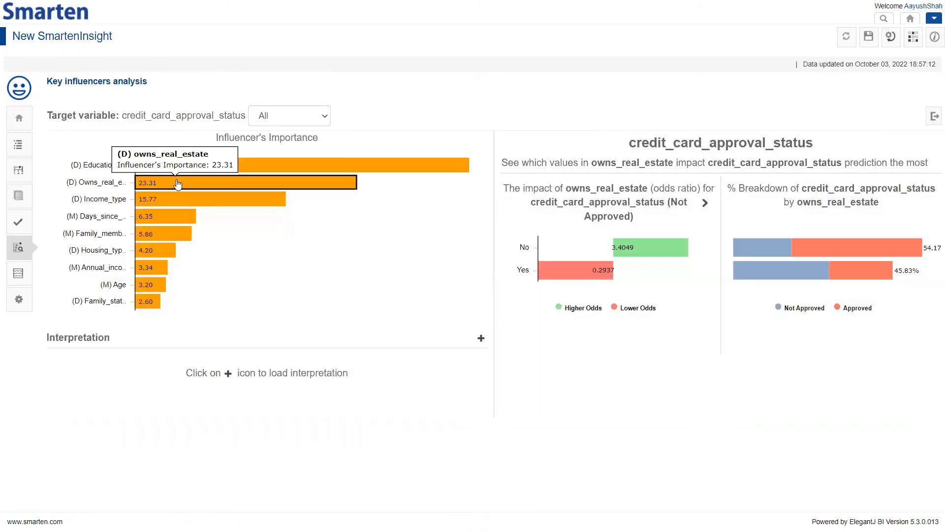
pyautogui.click(481, 338)
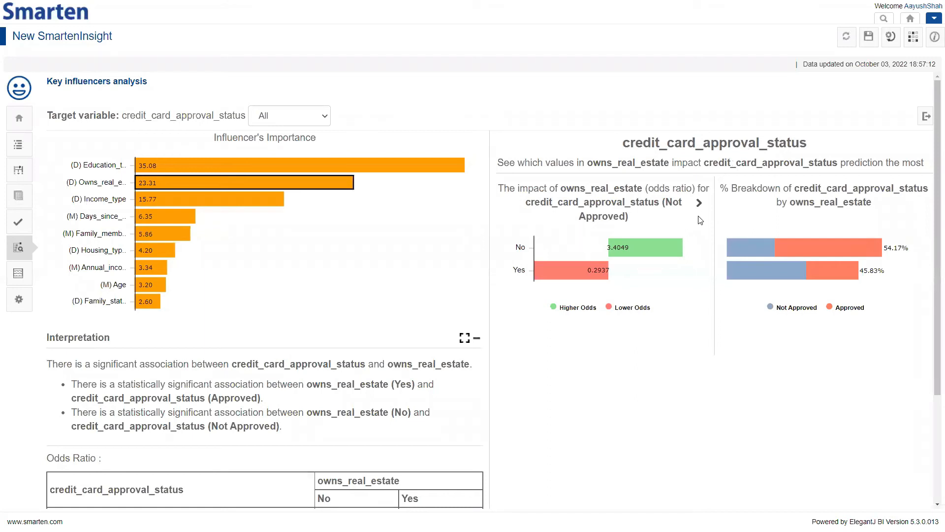
pyautogui.click(699, 202)
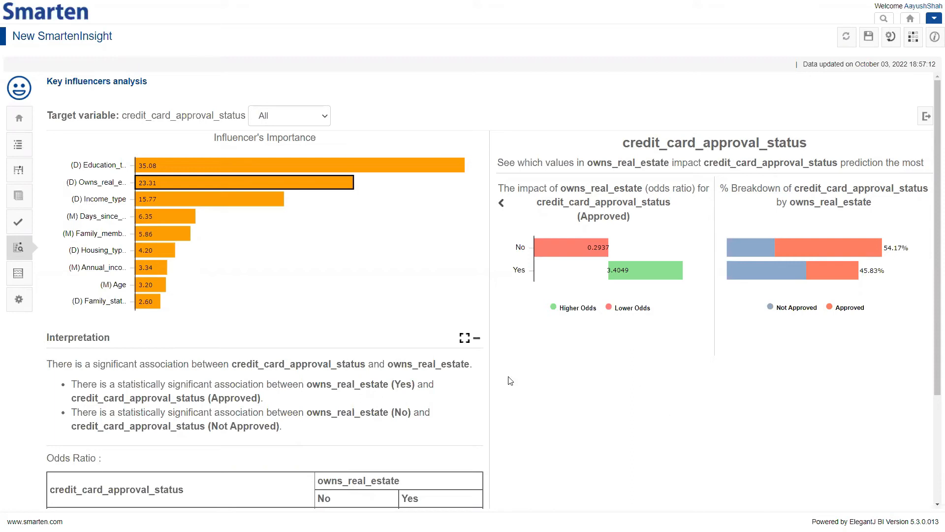
pyautogui.scroll(-3, 475, 391)
pyautogui.scroll(2, 148, 376)
pyautogui.scroll(-2, 148, 376)
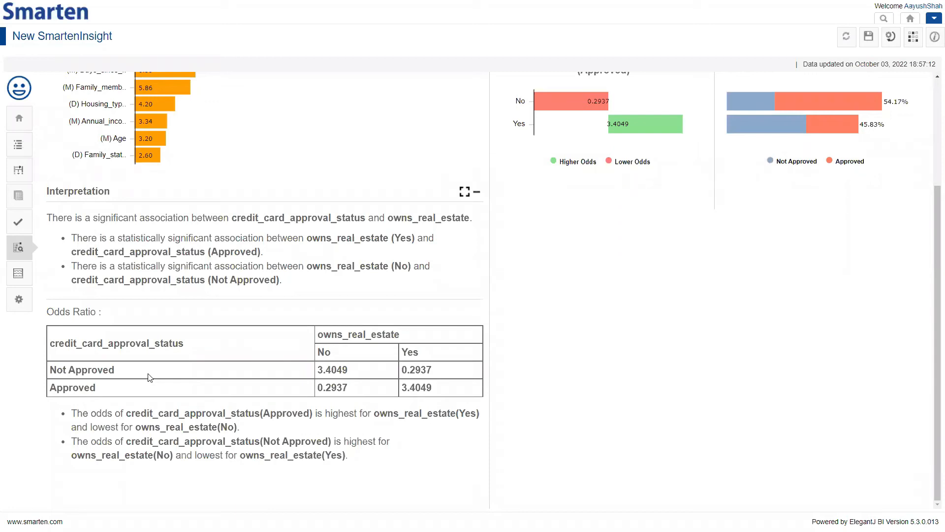
pyautogui.scroll(3, 149, 377)
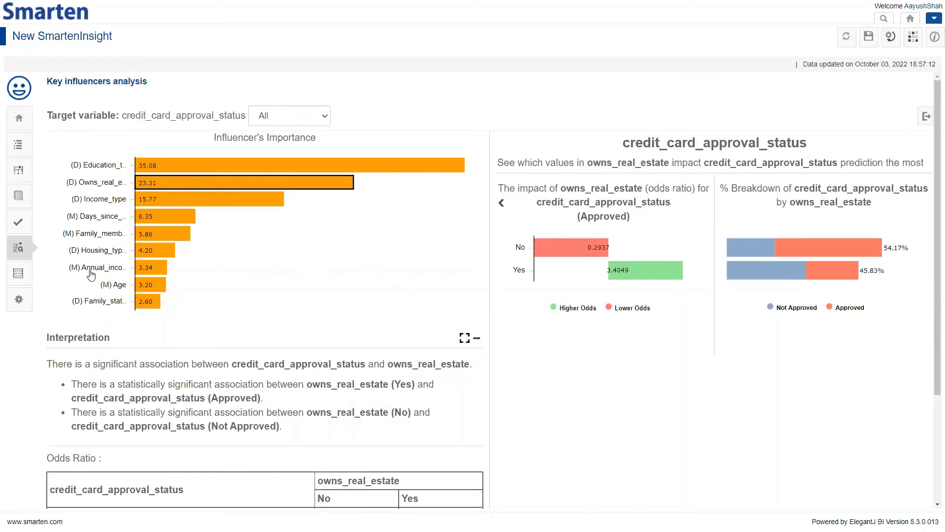
# Open the Model summary, enlarge the page, and examine the actual versus predicted classes and the precision and recall tables
pyautogui.click(22, 176)
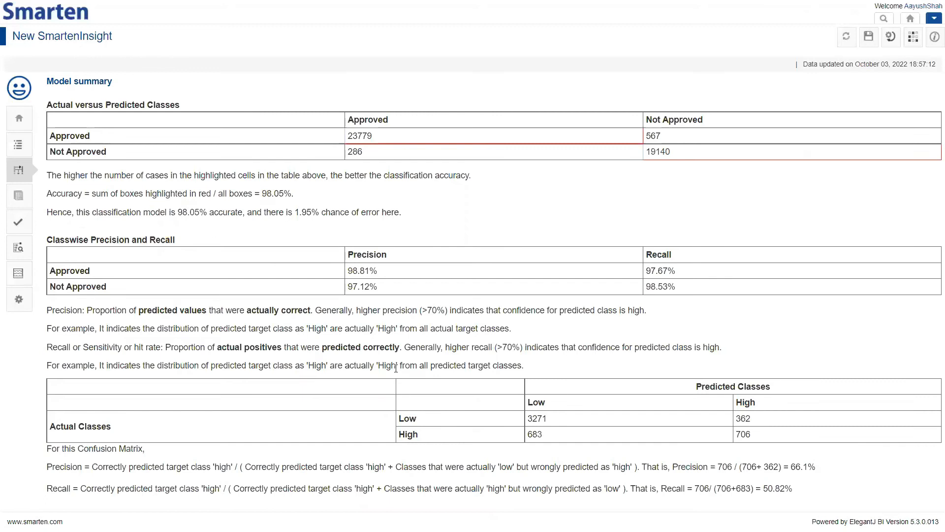
pyautogui.hotkey('ctrl', '+')
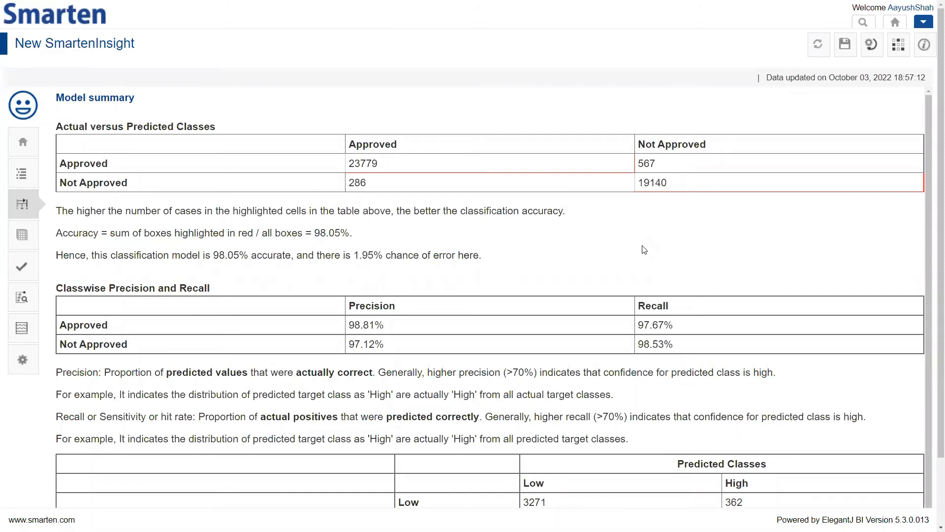
pyautogui.scroll(-1, 660, 266)
pyautogui.scroll(1, 660, 265)
# Open the model parameters, remove housing_type, family_status and age from the predictor variables, and add age back
pyautogui.click(869, 49)
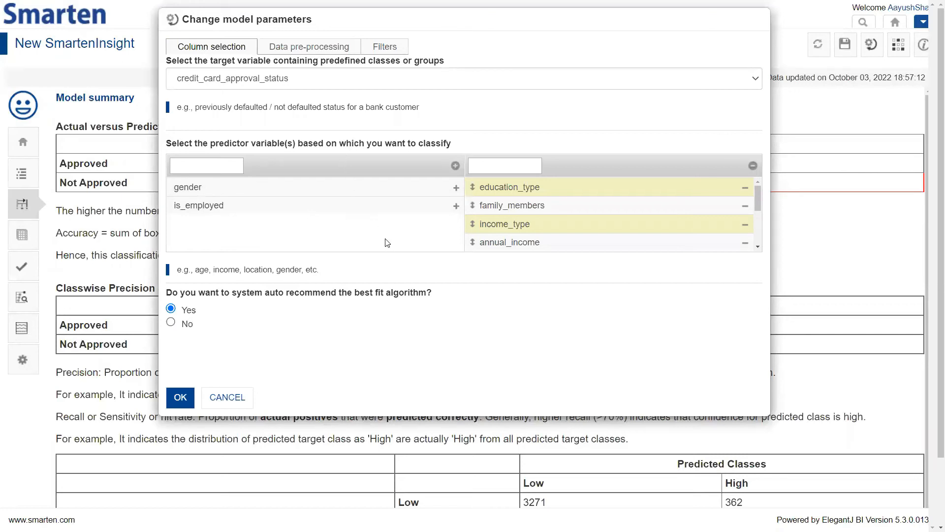
pyautogui.scroll(-3, 530, 240)
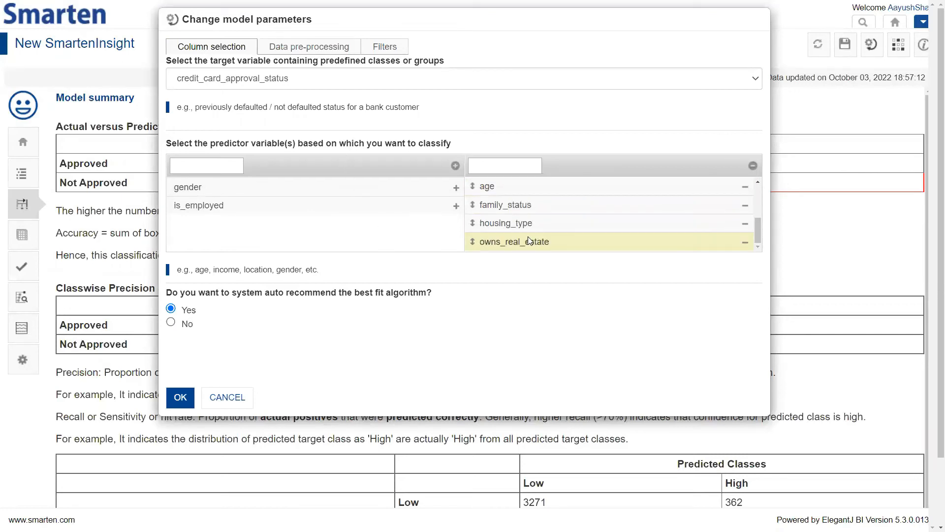
pyautogui.scroll(3, 530, 241)
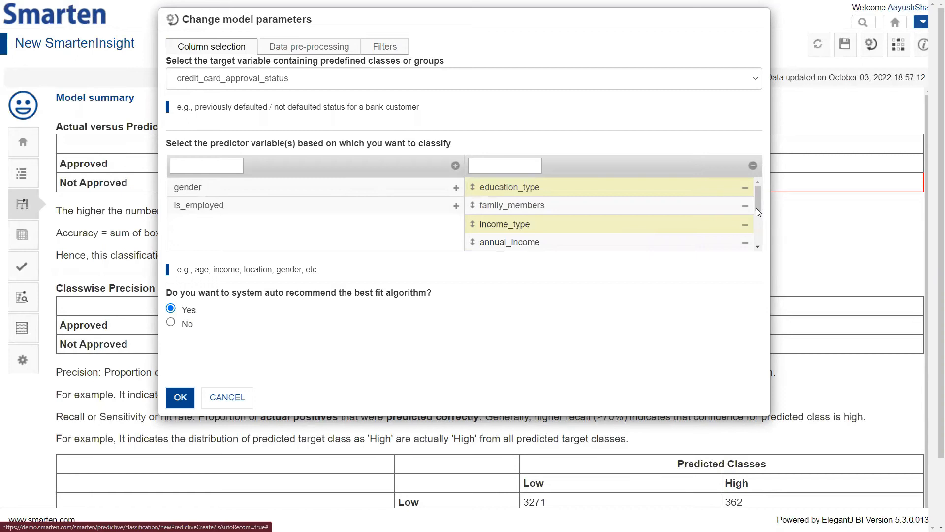
pyautogui.moveTo(756, 199); pyautogui.dragTo(758, 240)
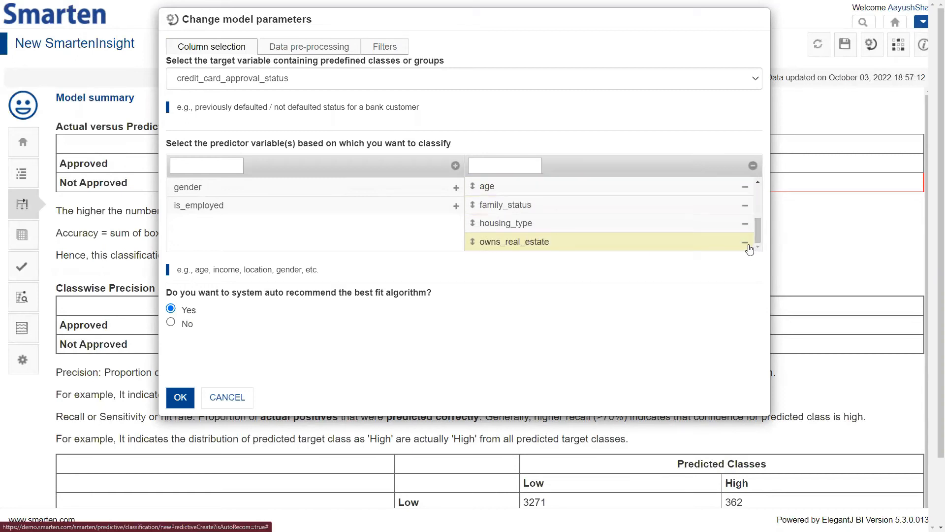
pyautogui.click(745, 226)
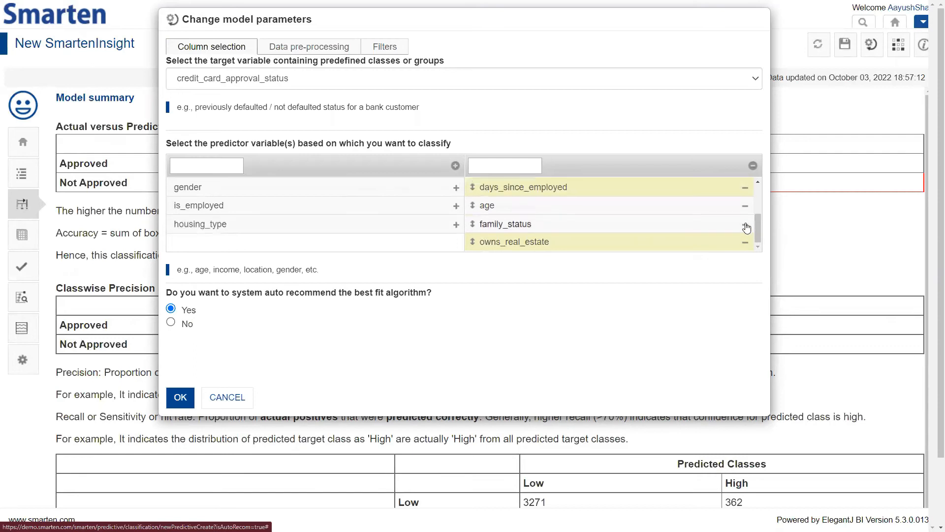
pyautogui.click(746, 226)
pyautogui.click(746, 224)
pyautogui.scroll(-1, 400, 211)
pyautogui.scroll(1, 546, 210)
pyautogui.scroll(-1, 547, 209)
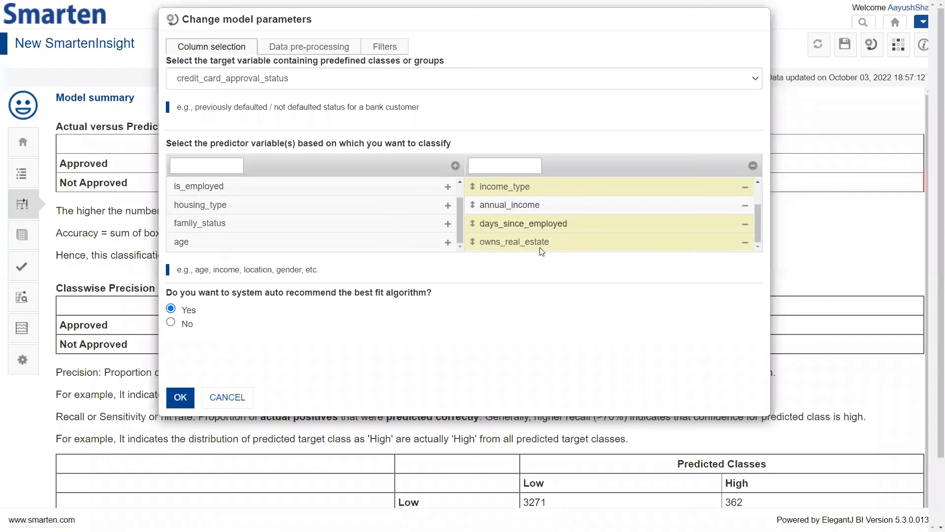
pyautogui.click(447, 243)
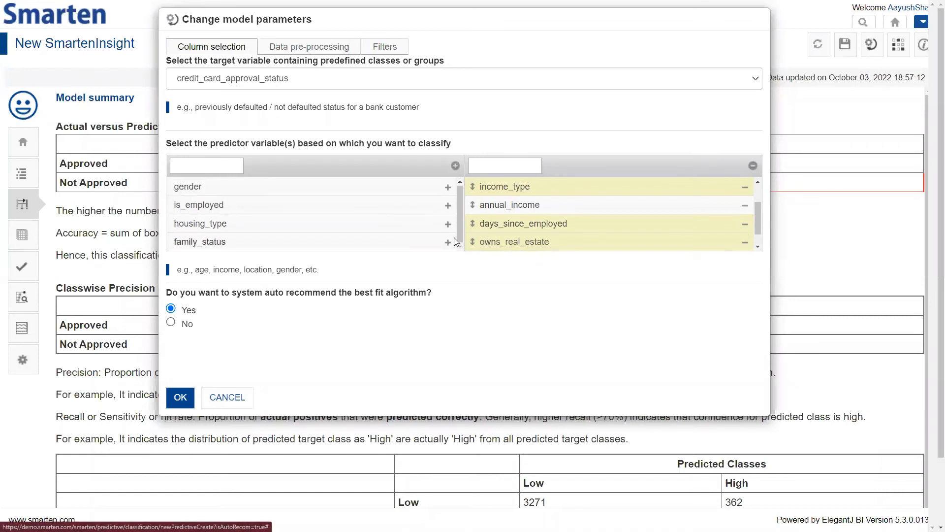
# Review the target variable choices, turn off automatic algorithm recommendation, and keep Classification tree as the algorithm
pyautogui.click(249, 86)
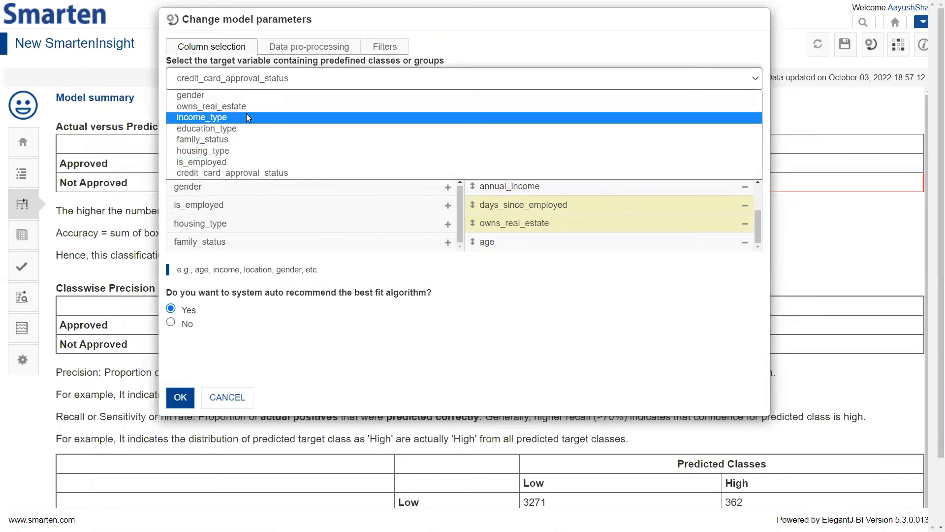
pyautogui.click(249, 87)
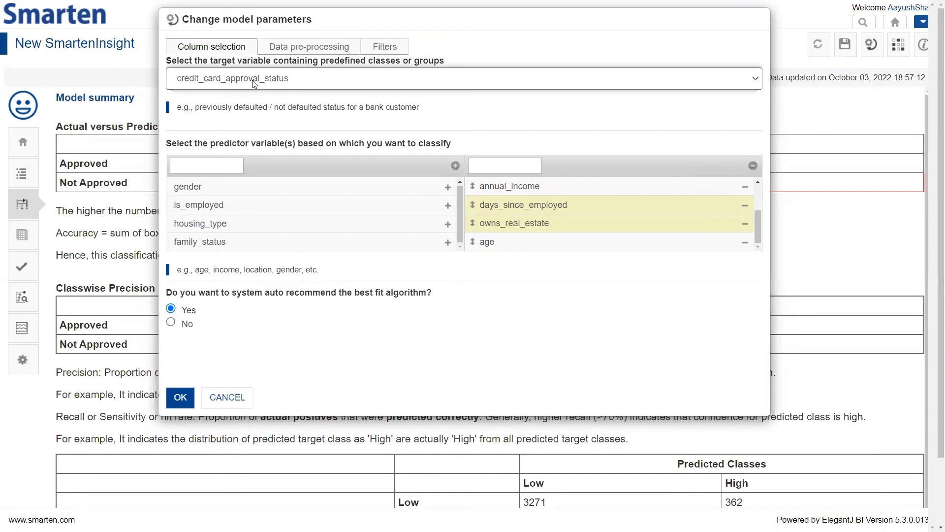
pyautogui.click(187, 323)
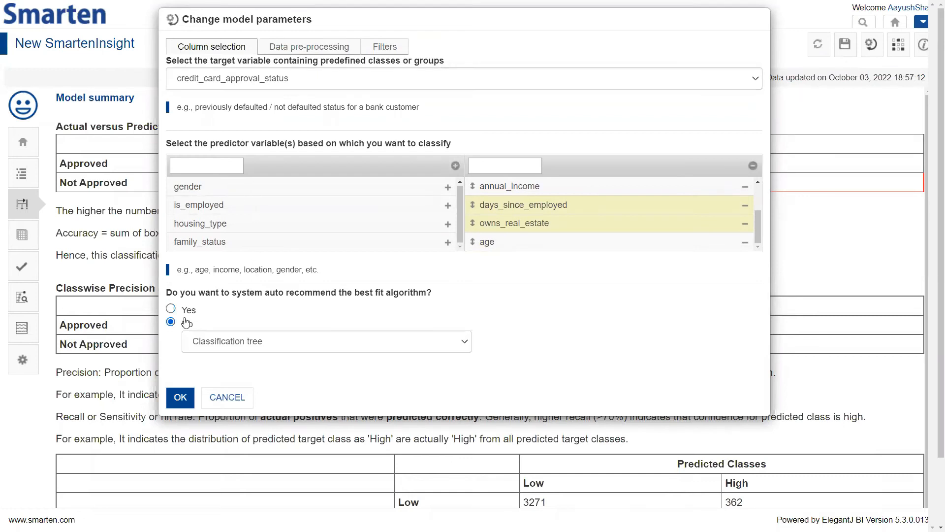
pyautogui.click(212, 345)
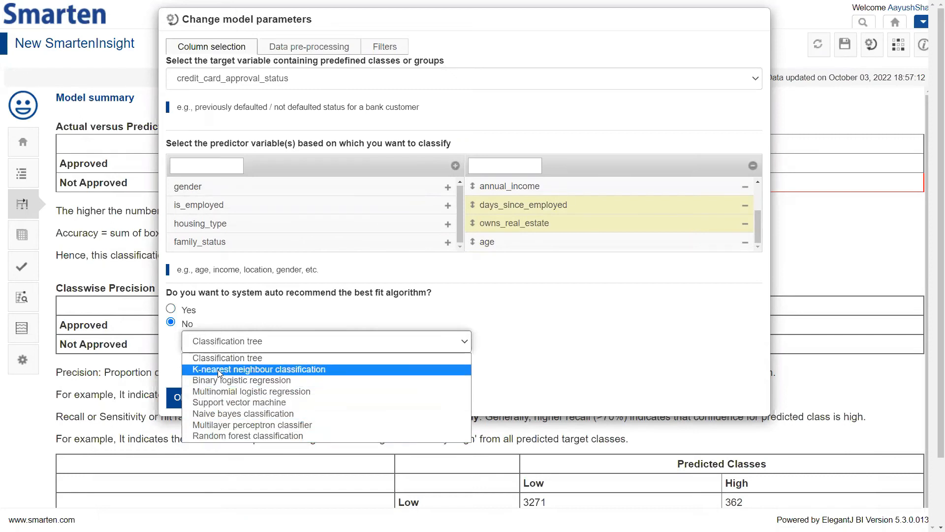
pyautogui.click(221, 344)
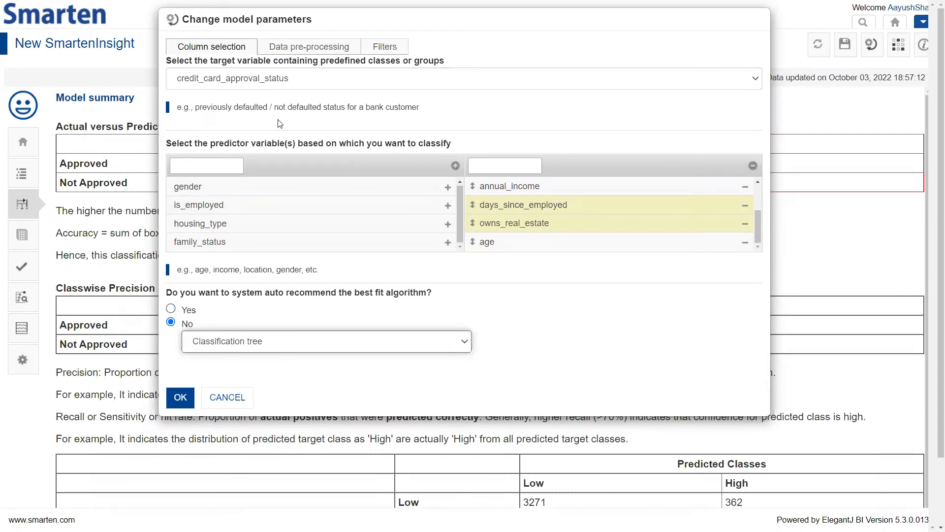
# Set outlier handling to Remove and data balancing to over sampling with the Synthetic minority over-sampling technique
pyautogui.click(305, 49)
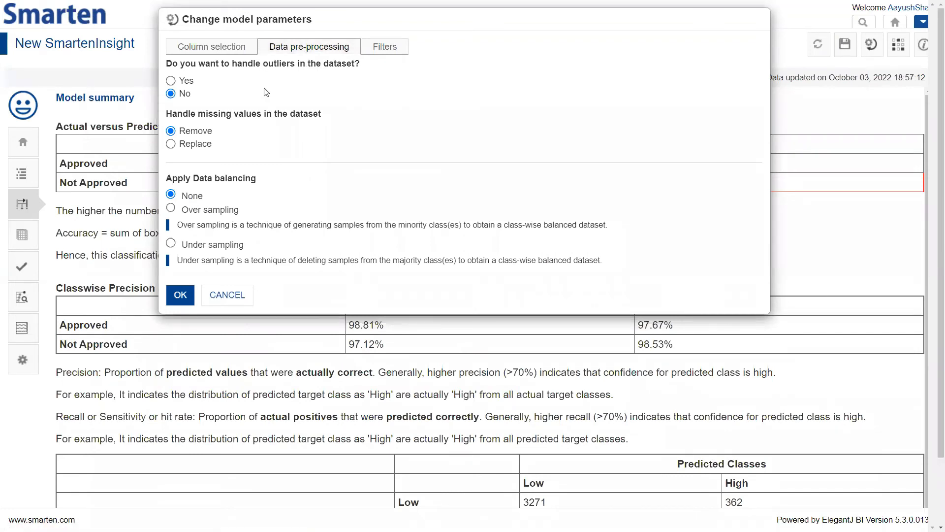
pyautogui.click(190, 83)
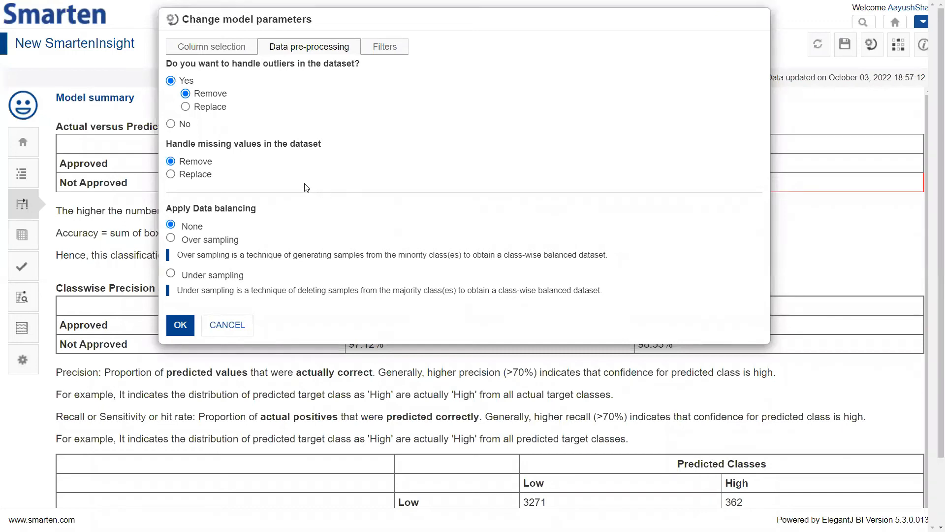
pyautogui.click(213, 107)
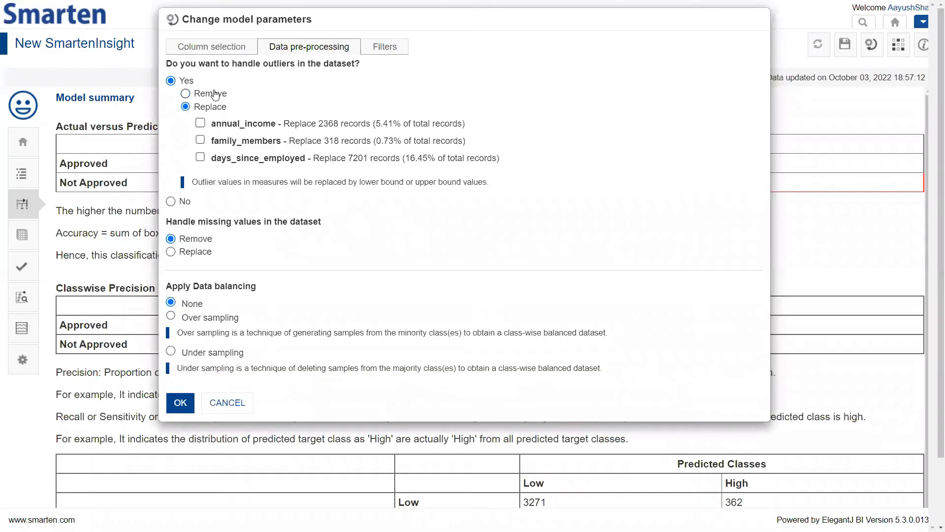
pyautogui.click(215, 95)
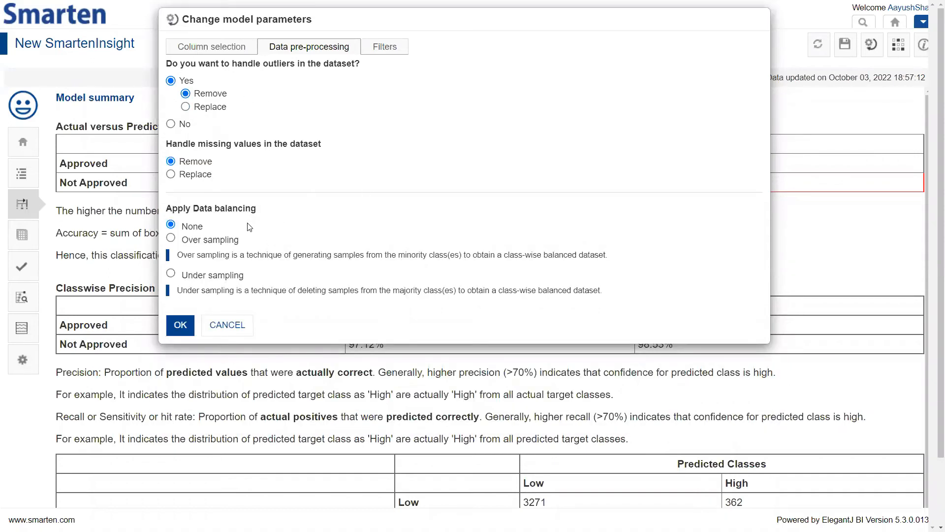
pyautogui.click(224, 244)
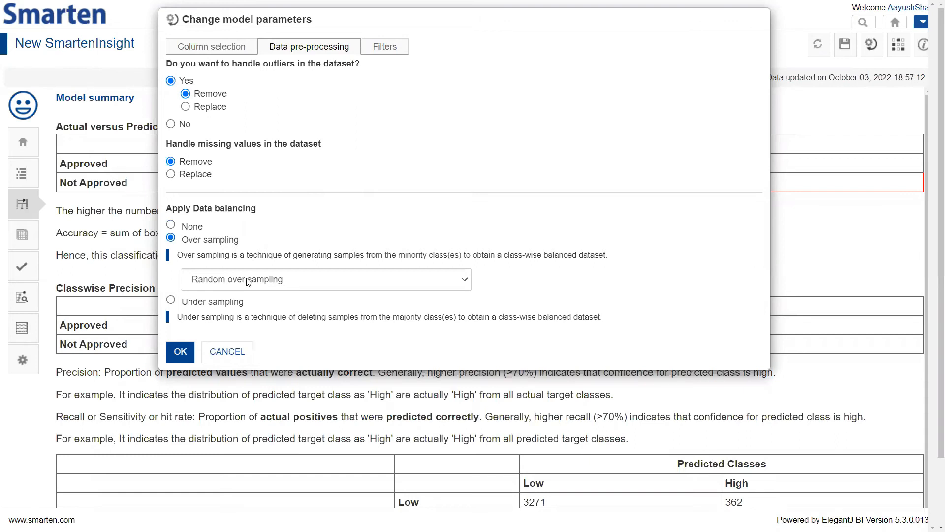
pyautogui.click(395, 286)
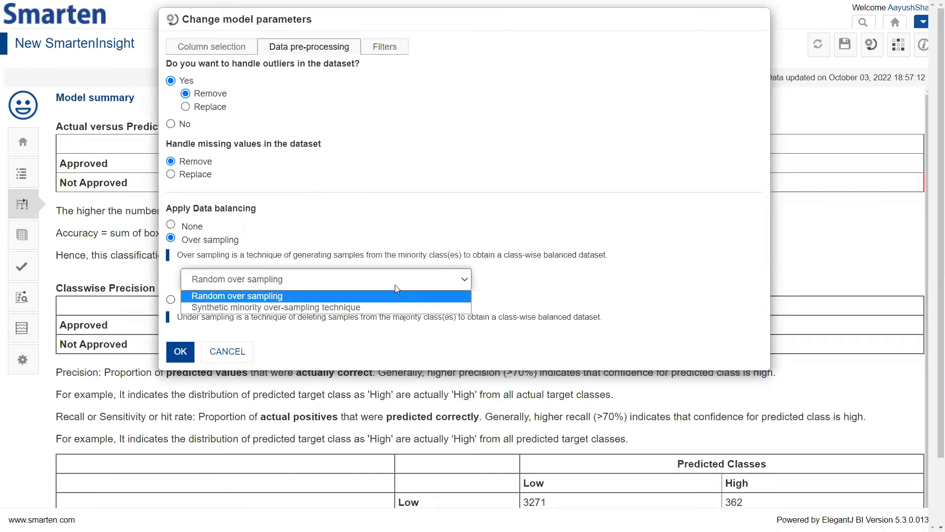
pyautogui.click(381, 306)
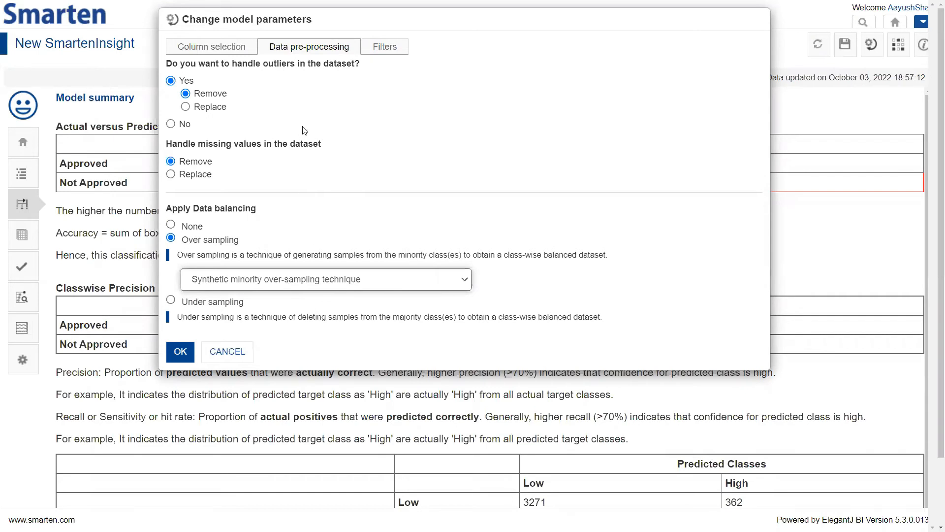
# Enable filters on the full dataset and clear the education_type filter
pyautogui.click(395, 54)
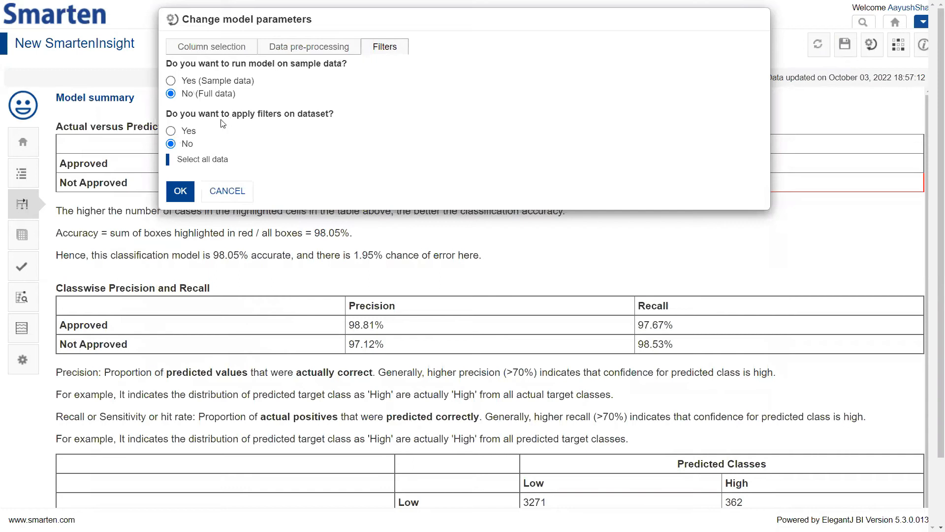
pyautogui.click(192, 130)
pyautogui.scroll(-3, 365, 192)
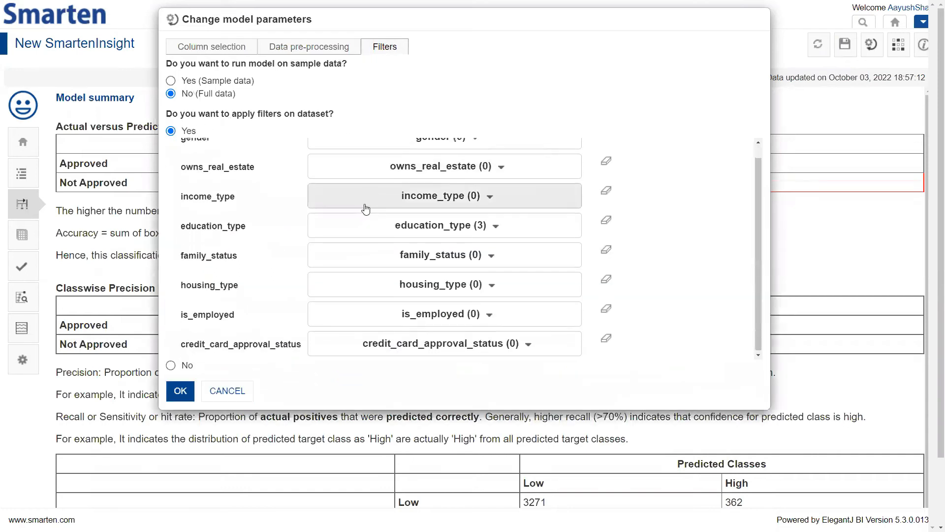
pyautogui.click(604, 223)
pyautogui.scroll(1, 458, 168)
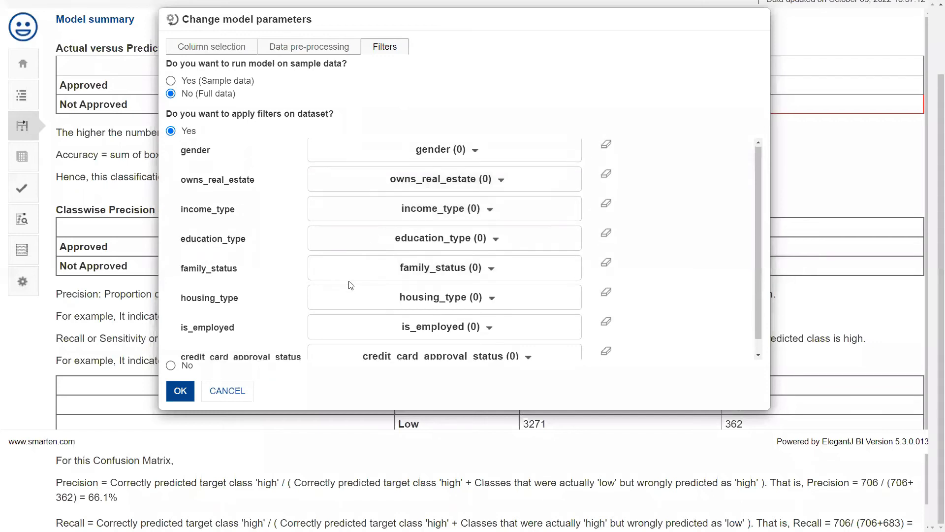
# Filter the dataset on three income_type values
pyautogui.scroll(-1, 366, 246)
pyautogui.click(408, 226)
pyautogui.click(411, 202)
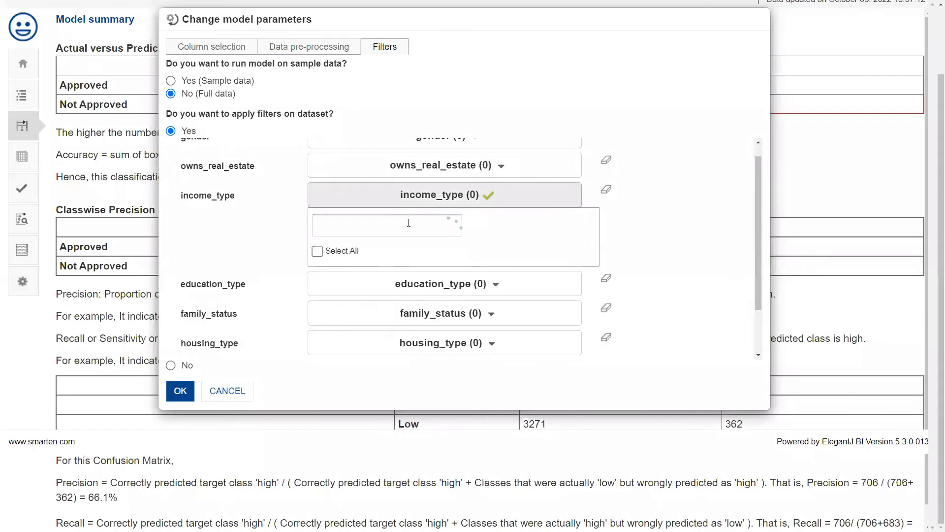
pyautogui.click(317, 287)
pyautogui.click(317, 303)
pyautogui.click(317, 317)
pyautogui.click(377, 197)
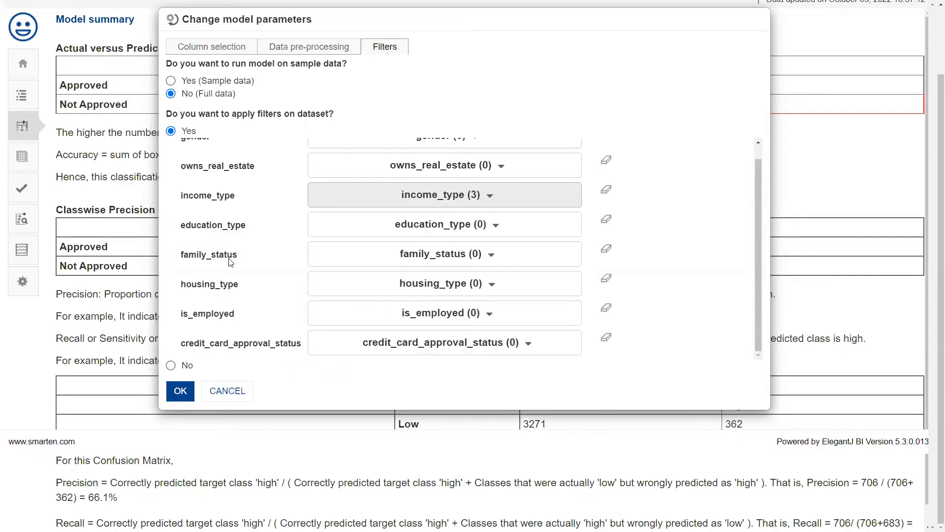
pyautogui.scroll(1, 227, 253)
# Return to the column selection and cancel the model parameter changes
pyautogui.click(210, 47)
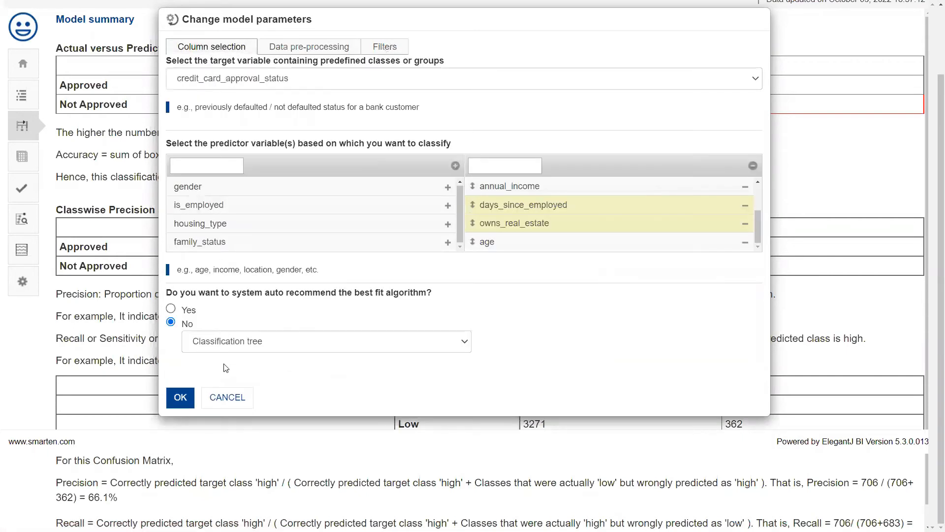
pyautogui.scroll(2, 225, 369)
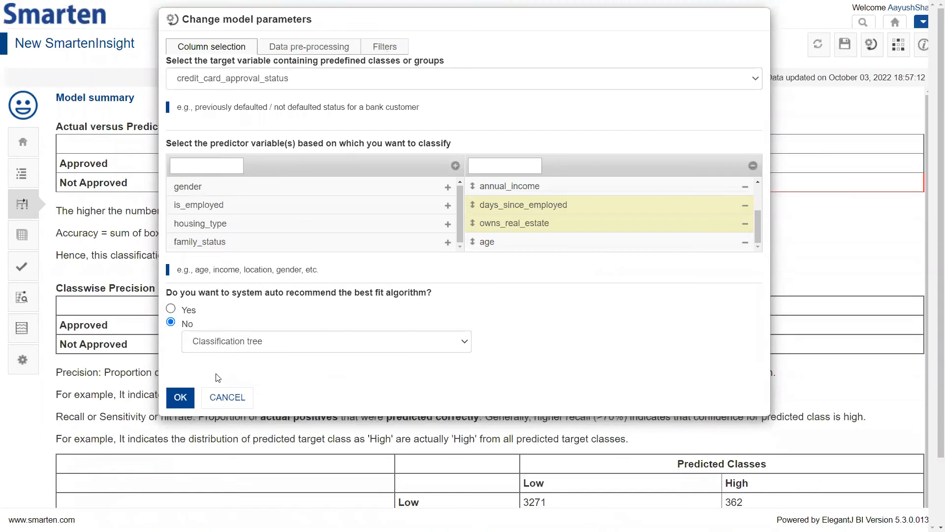
pyautogui.click(228, 397)
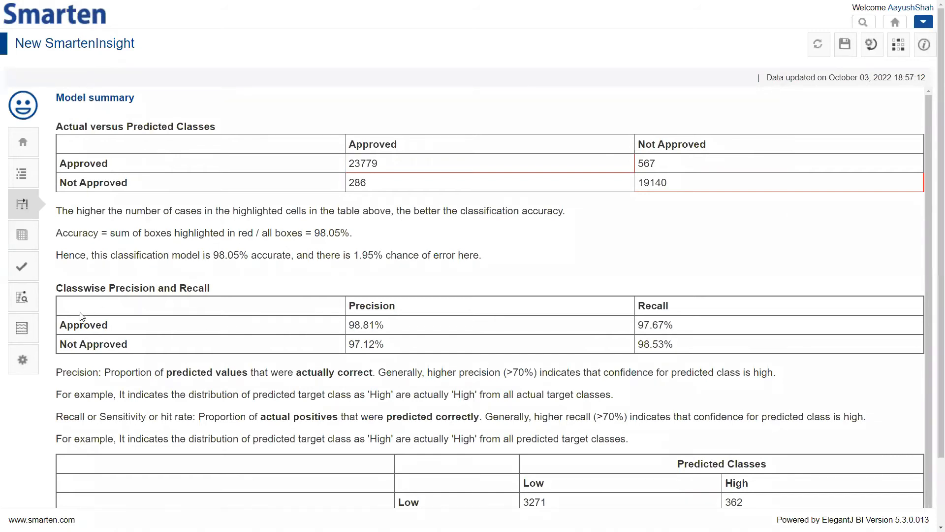
# Open the model configuration, shrink the page, and read the descriptions of the Classification tree and Random forest classification algorithms
pyautogui.click(23, 359)
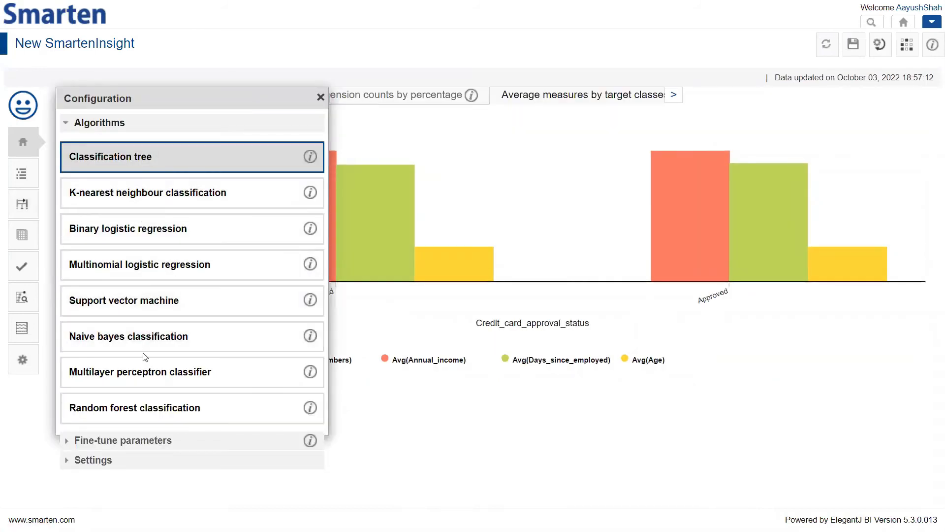
pyautogui.hotkey('ctrl', '-')
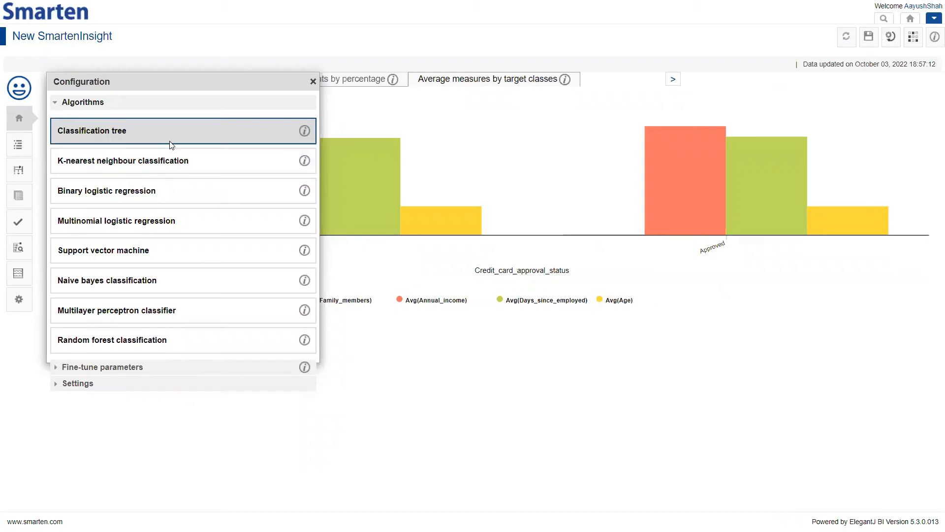
pyautogui.moveTo(305, 133)
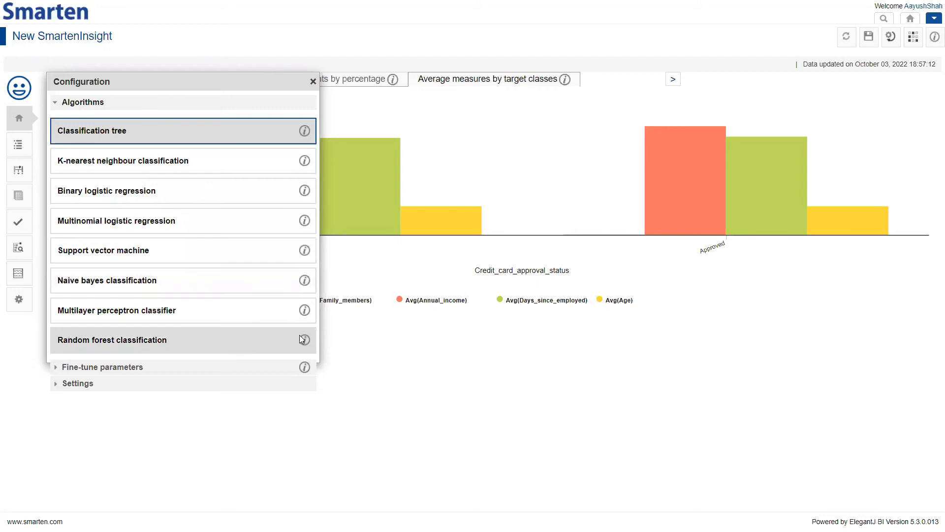
pyautogui.moveTo(305, 340)
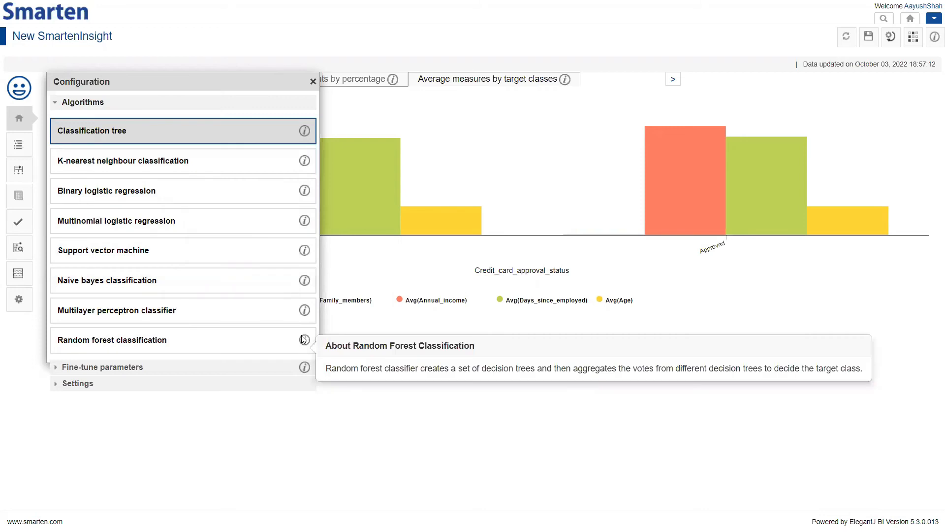
# Turn off automatic fine-tuning for the Classification tree and lower Max Depth to 15
pyautogui.click(213, 371)
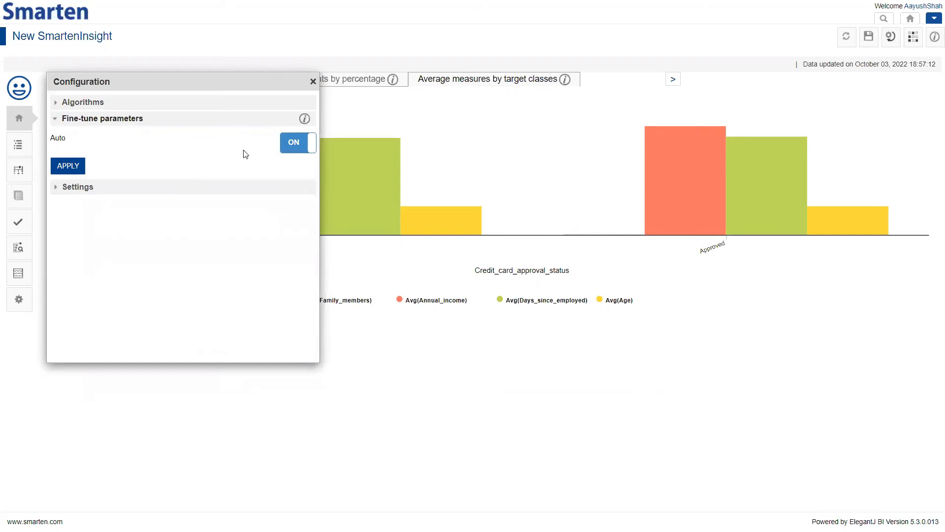
pyautogui.click(289, 149)
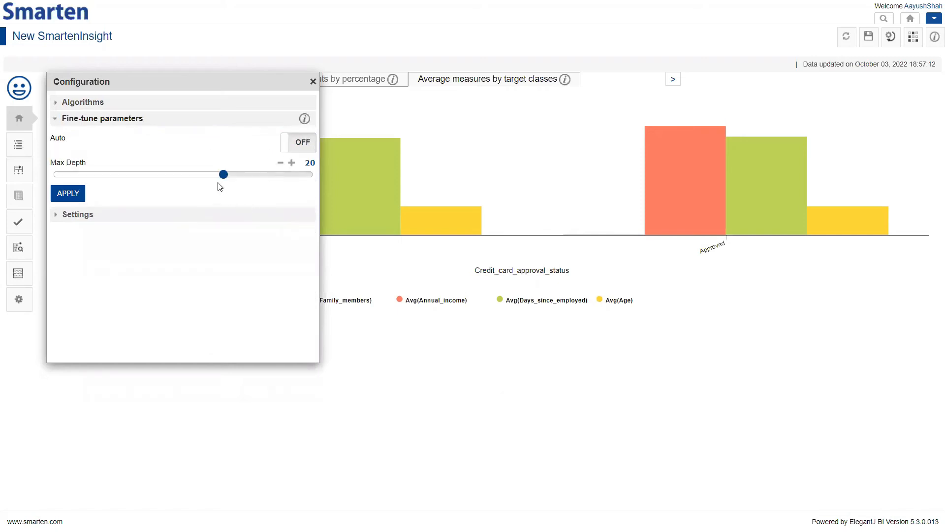
pyautogui.click(280, 165)
pyautogui.click(279, 165)
pyautogui.click(279, 164)
pyautogui.click(280, 165)
pyautogui.click(279, 165)
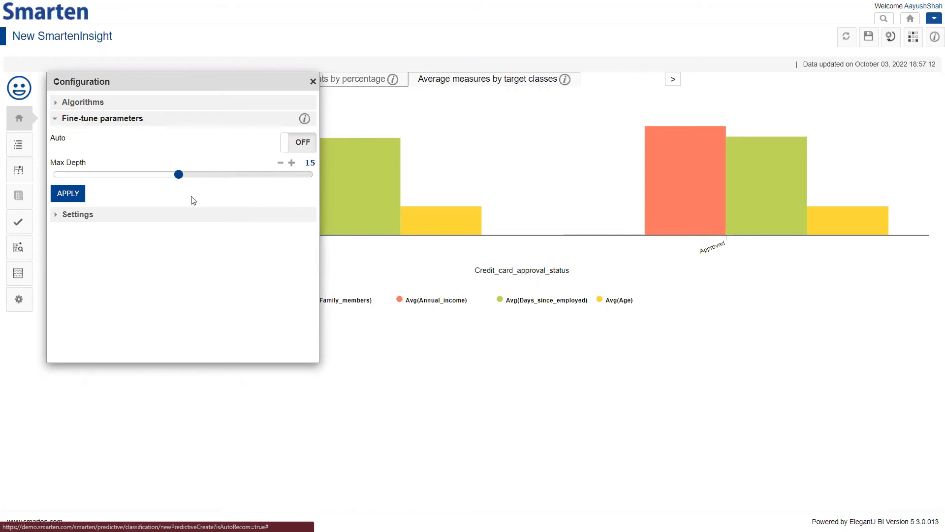
# Set Max Depth to 7, raise it to 25, and close the configuration without applying
pyautogui.moveTo(179, 174); pyautogui.dragTo(108, 175)
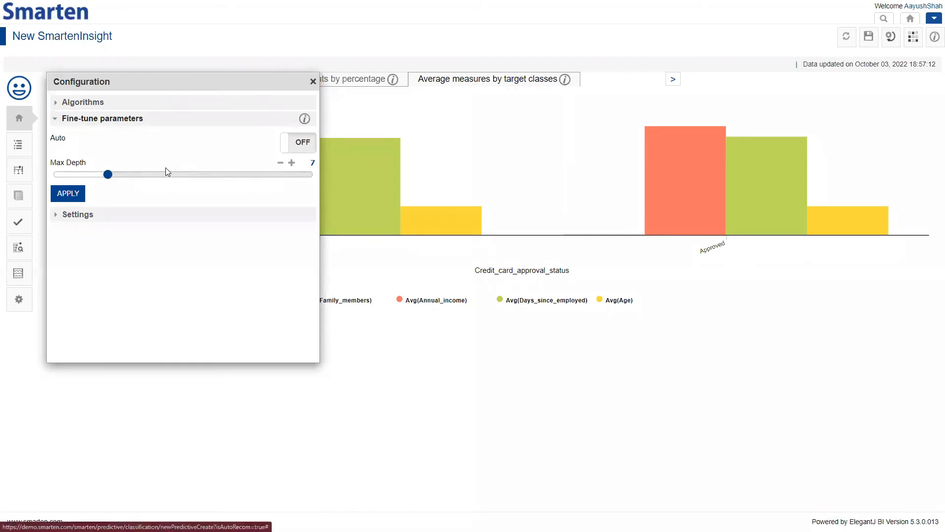
pyautogui.click(267, 176)
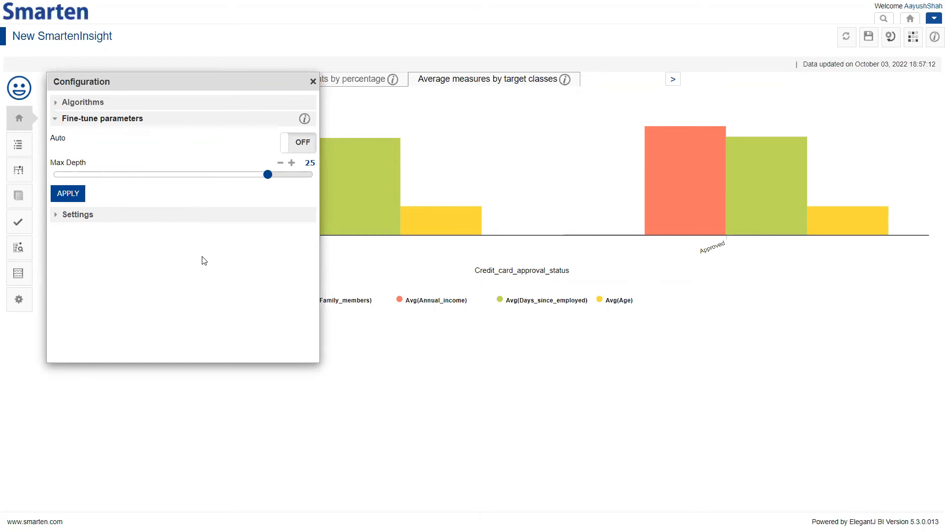
pyautogui.click(313, 82)
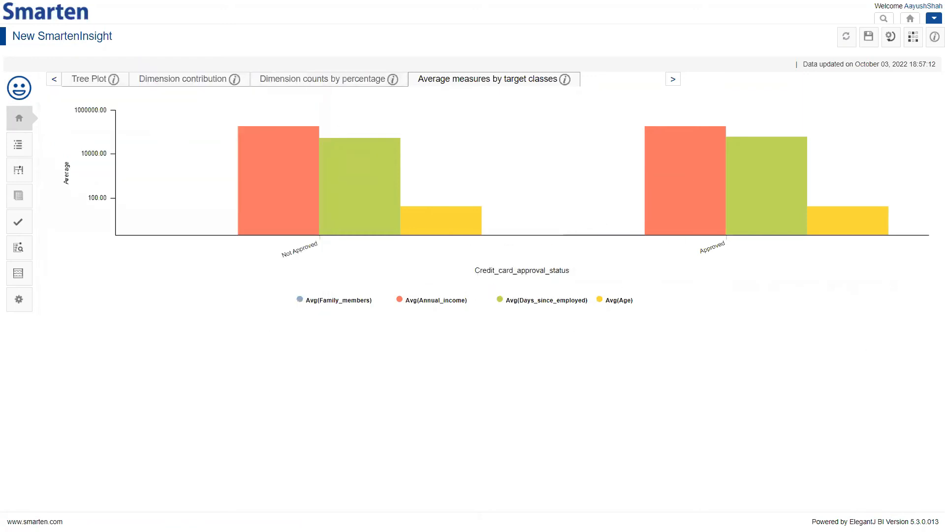